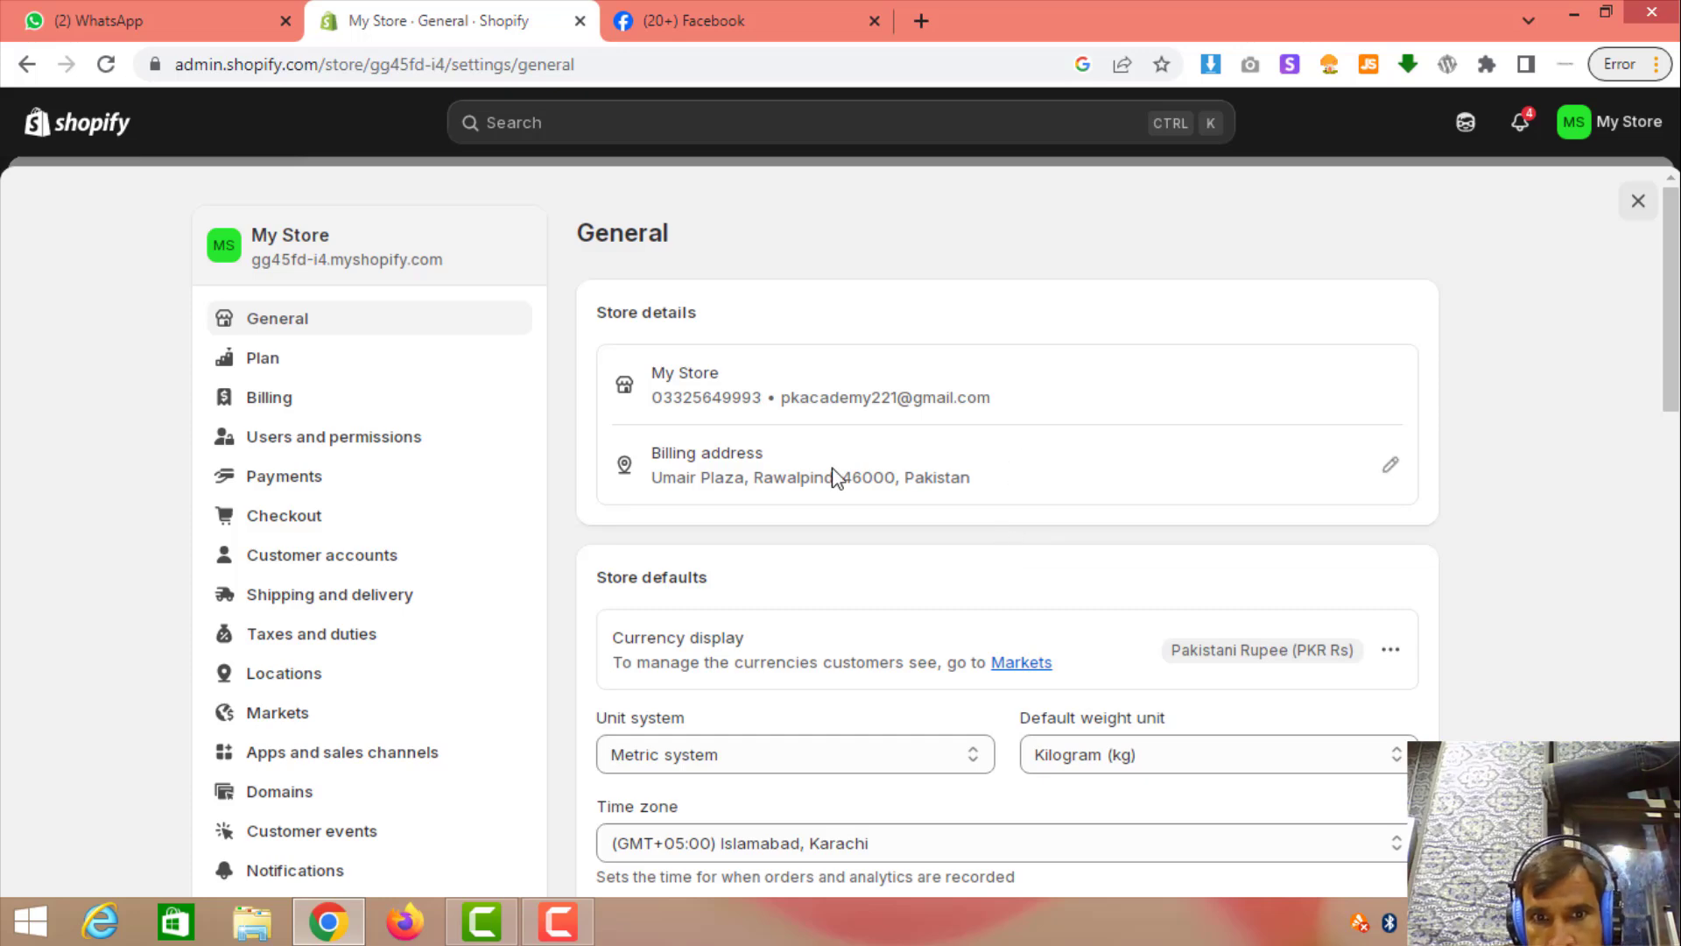
Open the store's billing information from the billing address in General settings and close it without changes
{"action": "left_click_drag", "start_coordinate": [654, 454], "coordinate": [769, 455]}
{"action": "left_click_drag", "start_coordinate": [665, 483], "coordinate": [1387, 477]}
{"action": "left_click", "coordinate": [1388, 472]}
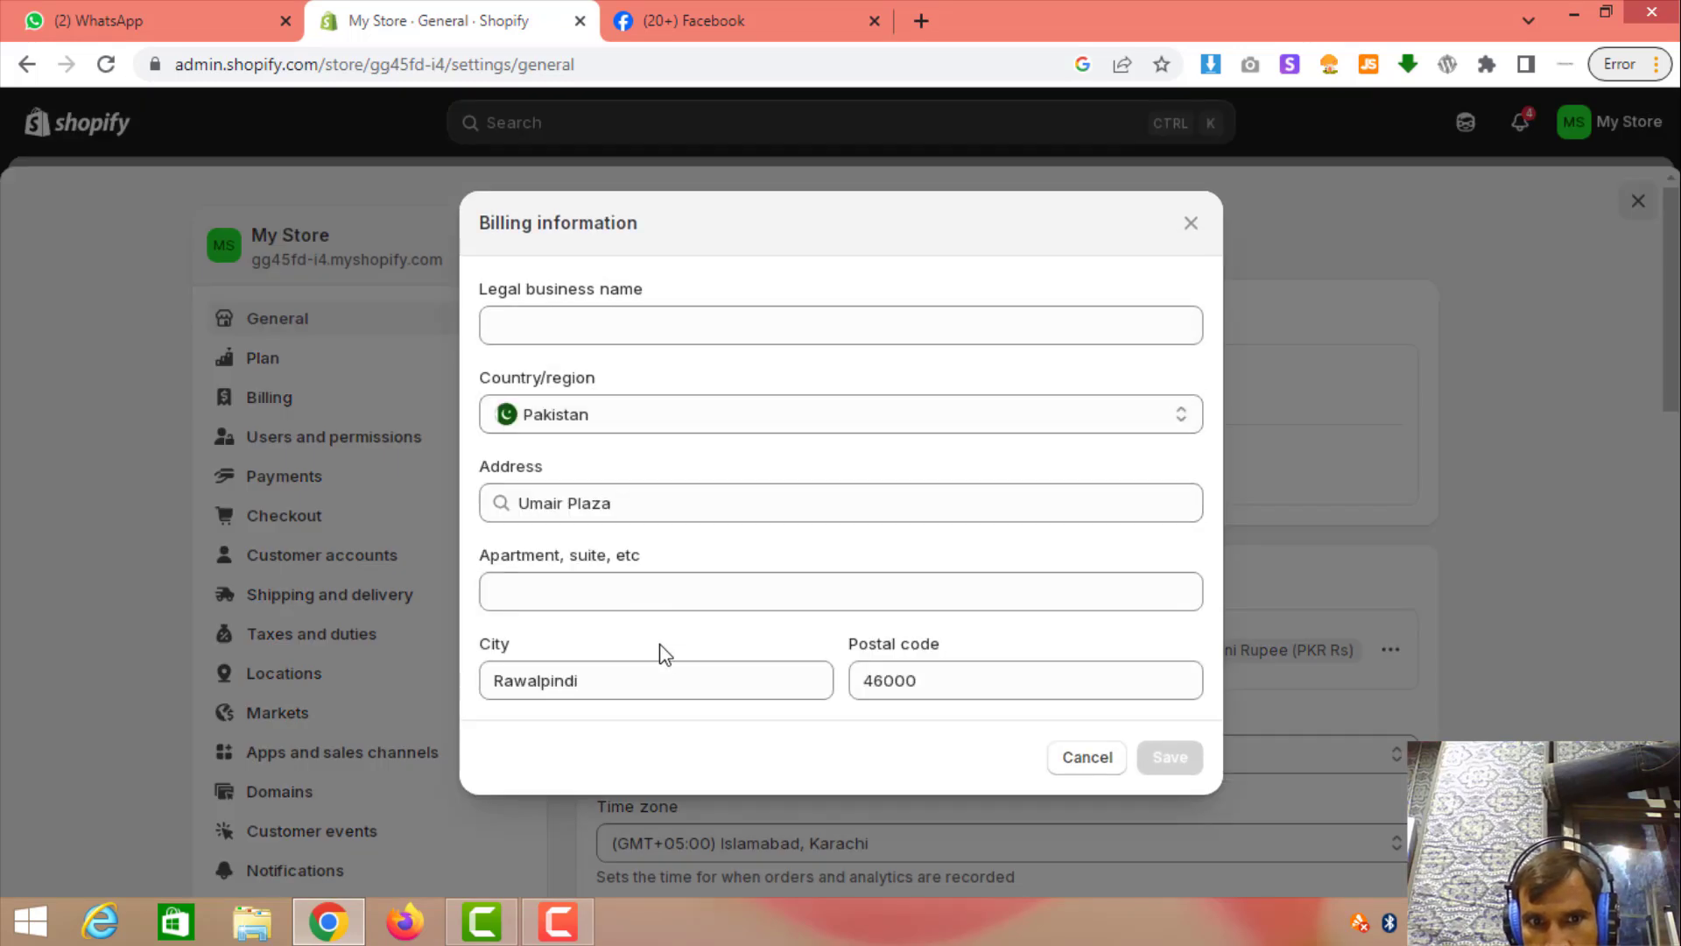
{"action": "left_click", "coordinate": [1081, 758]}
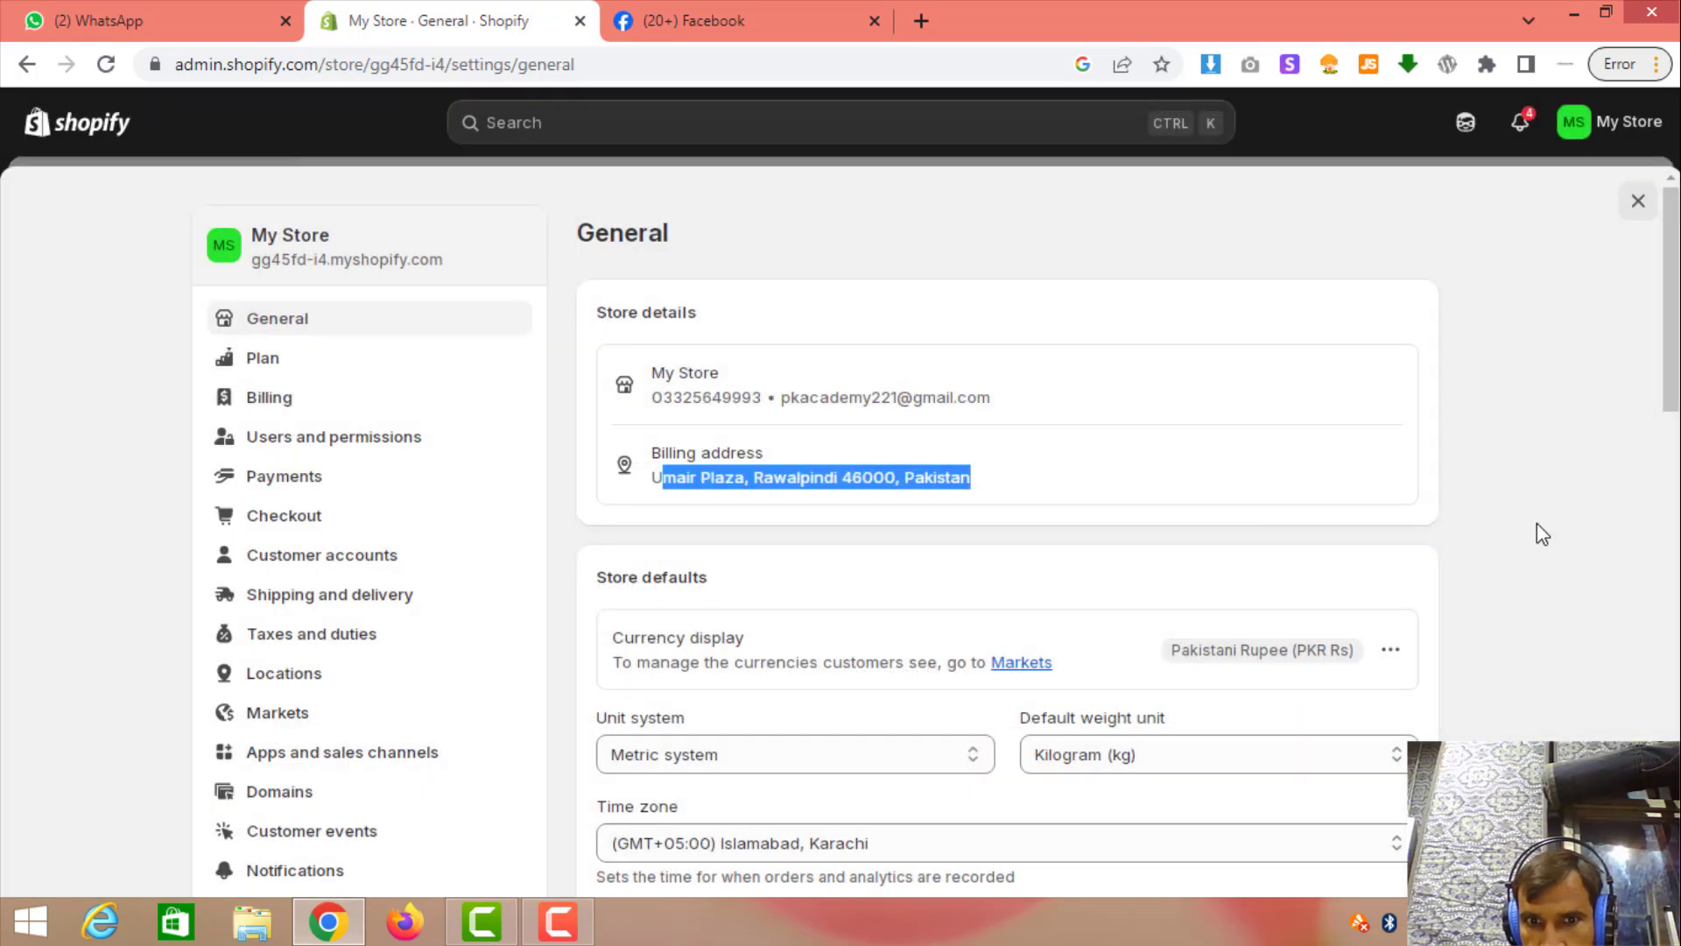
Review the rest of the General settings, from store defaults and order ID to order processing and resources
{"action": "scroll", "coordinate": [1541, 533], "scroll_direction": "down", "scroll_amount": 8}
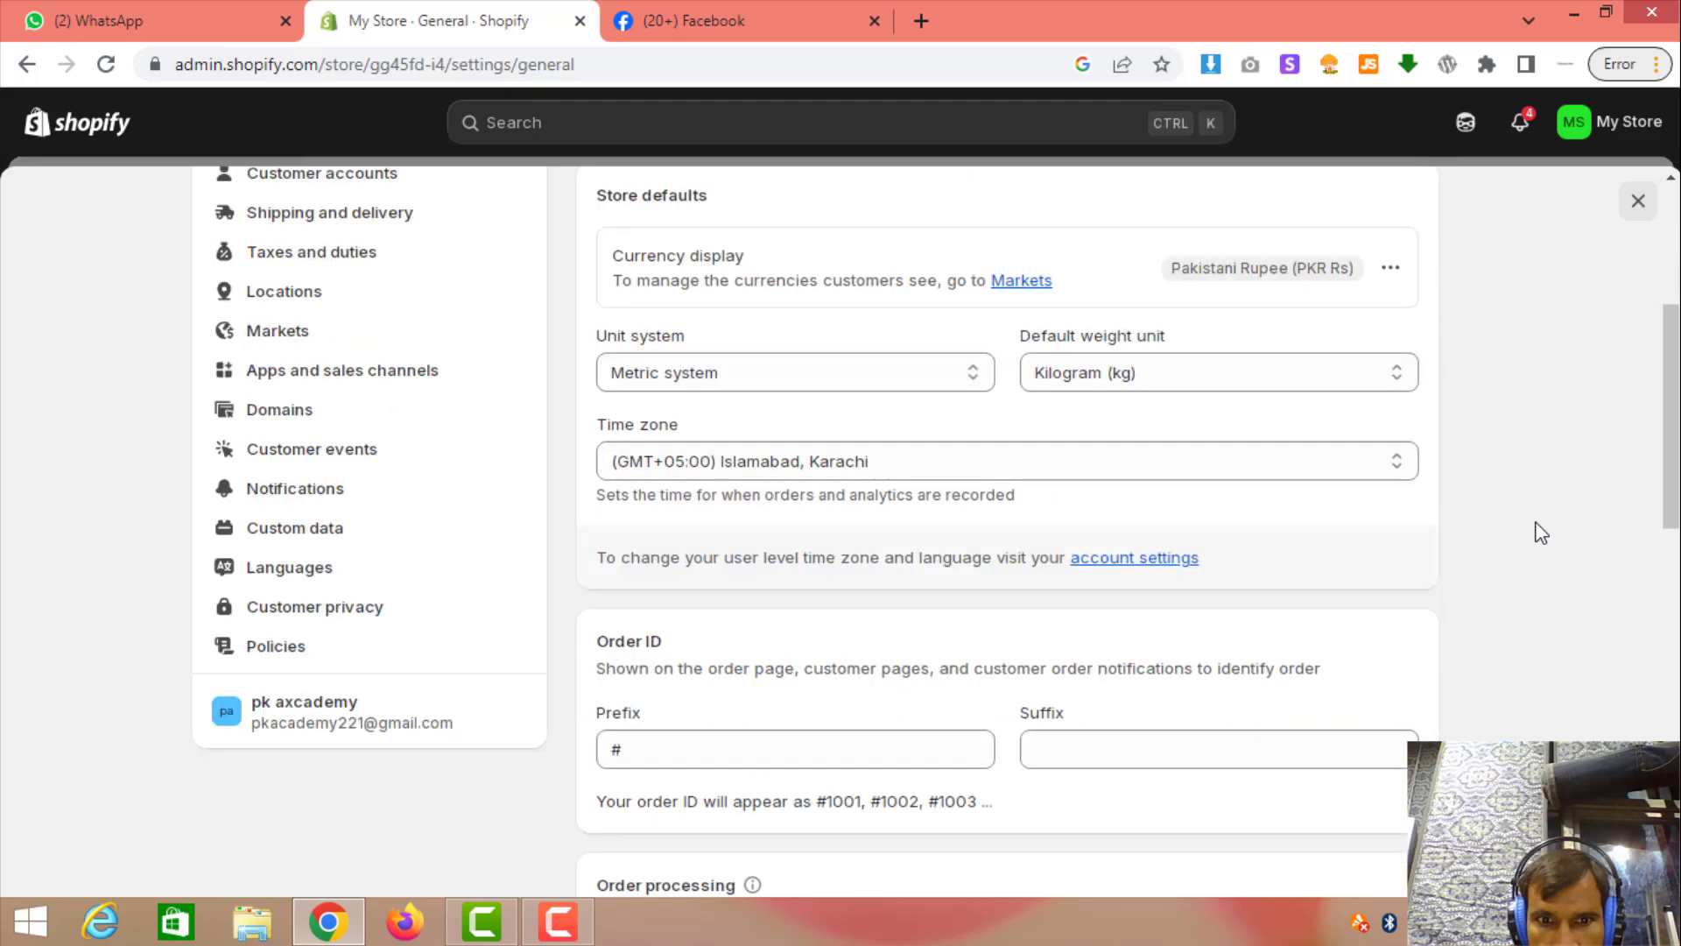
{"action": "scroll", "coordinate": [1541, 534], "scroll_direction": "down", "scroll_amount": 7}
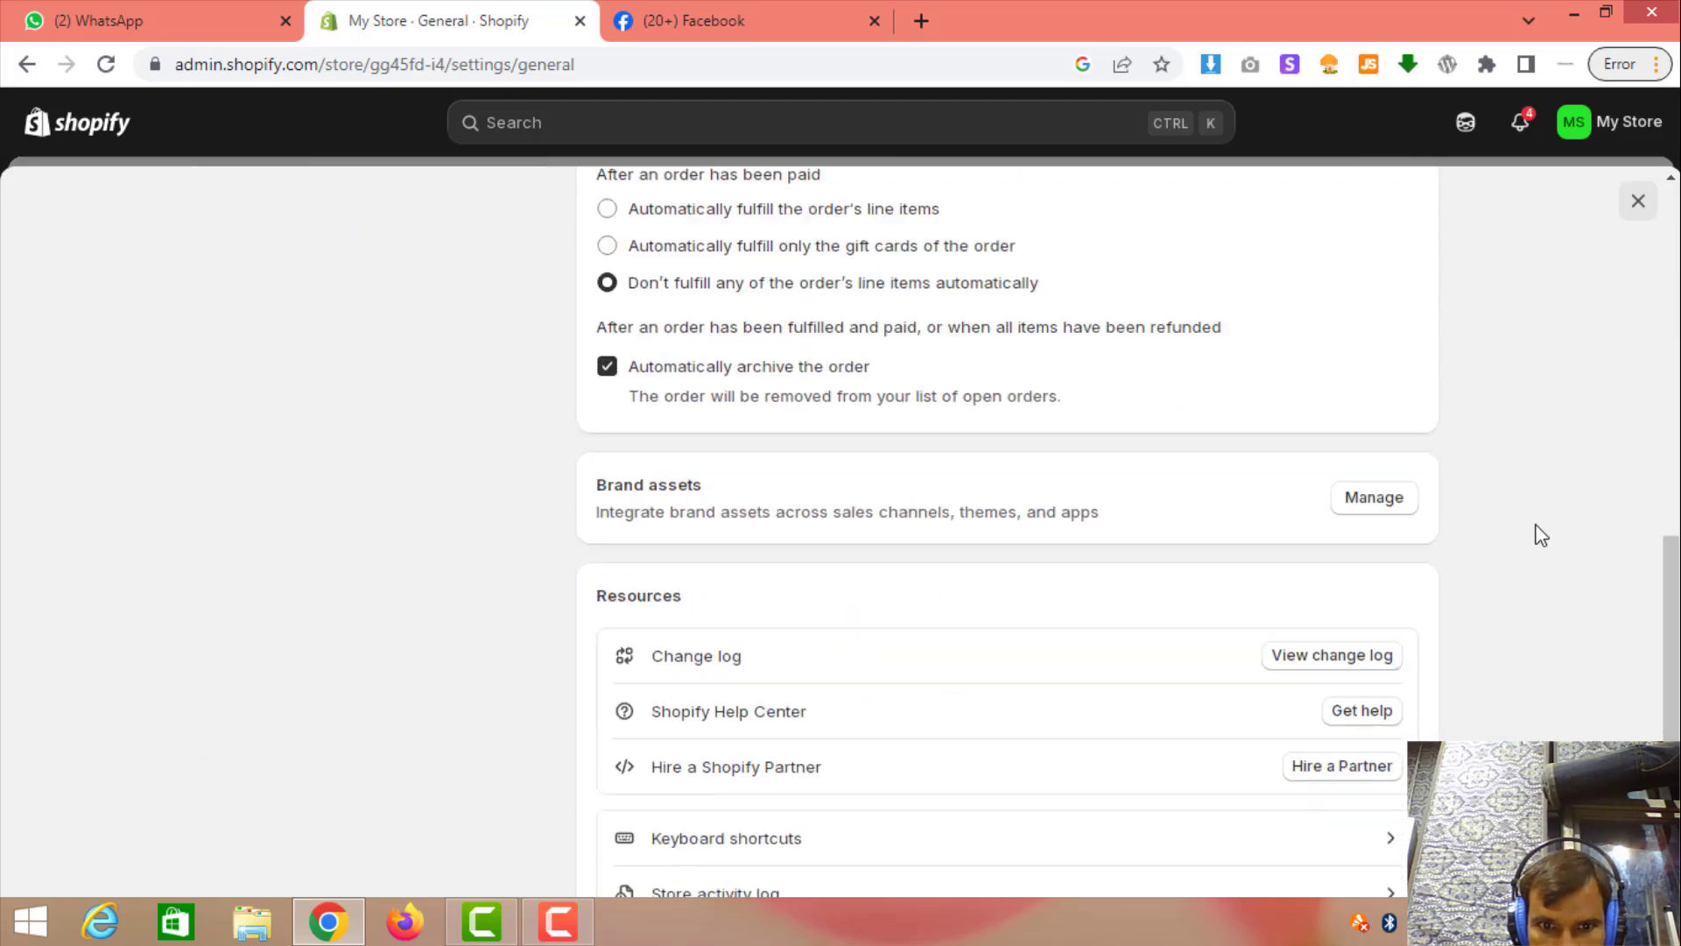
{"action": "scroll", "coordinate": [1541, 535], "scroll_direction": "down", "scroll_amount": 3}
{"action": "scroll", "coordinate": [1540, 535], "scroll_direction": "up", "scroll_amount": 18}
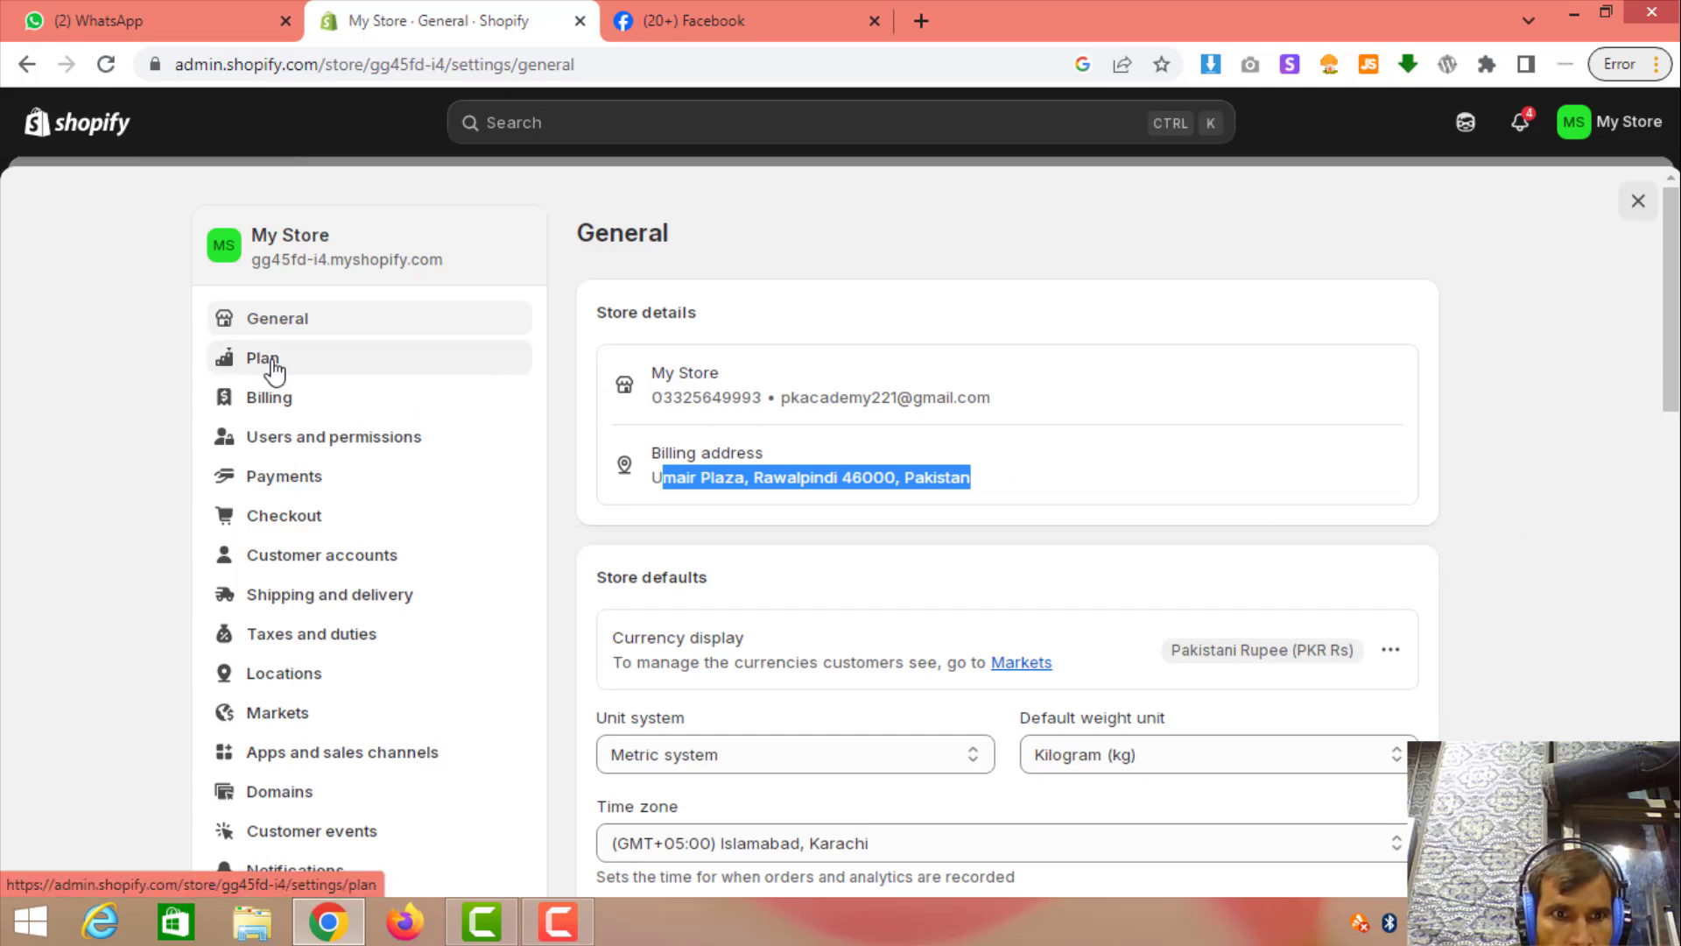
Open the Billing settings and review the current billing cycle and past bills
{"action": "left_click", "coordinate": [1245, 455]}
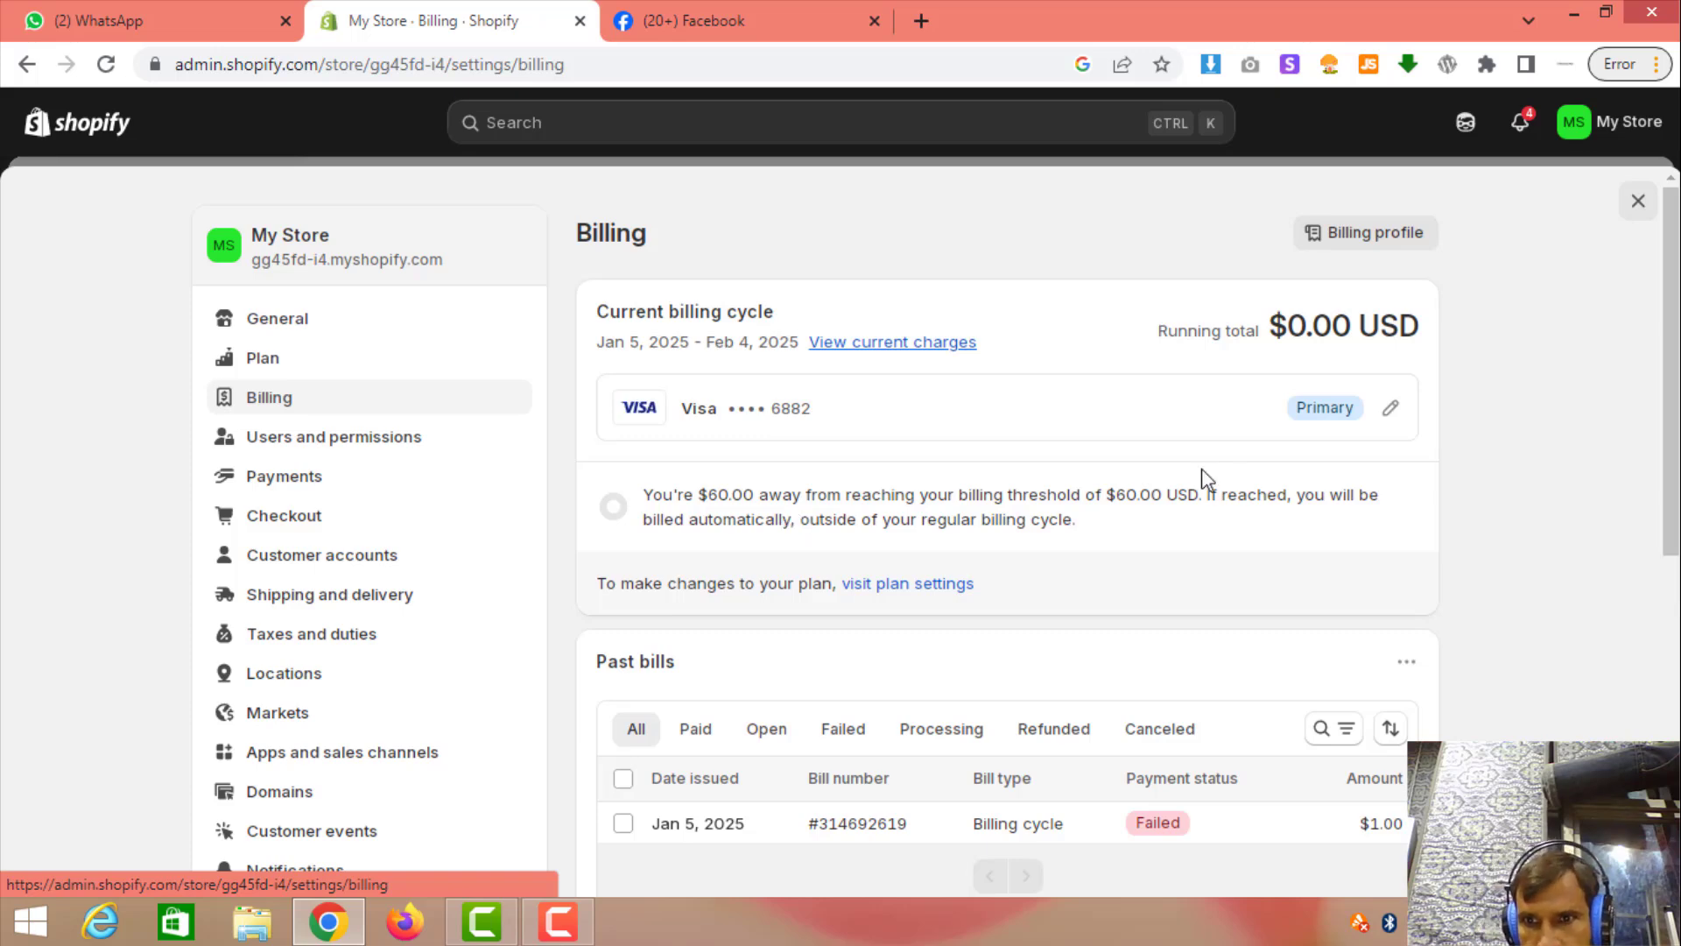
{"action": "scroll", "coordinate": [1265, 480], "scroll_direction": "down", "scroll_amount": 3}
{"action": "scroll", "coordinate": [1563, 506], "scroll_direction": "up", "scroll_amount": 3}
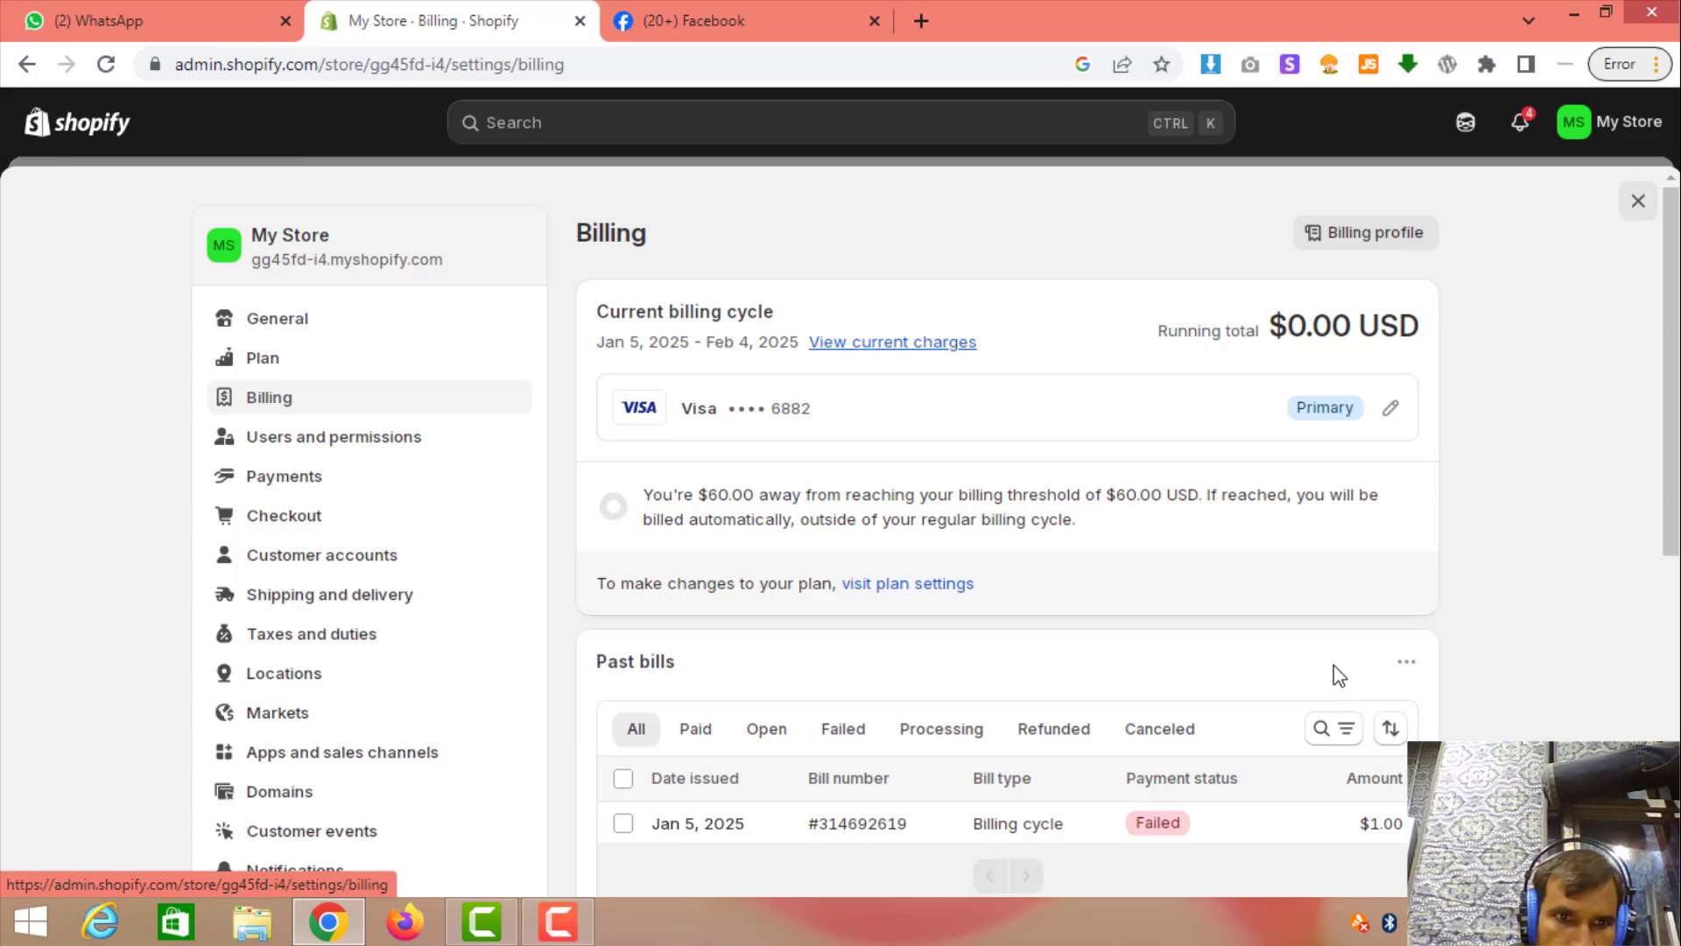
Open the Users and permissions settings and review the store owner, staff, collaborator and login service sections
{"action": "left_click", "coordinate": [405, 452]}
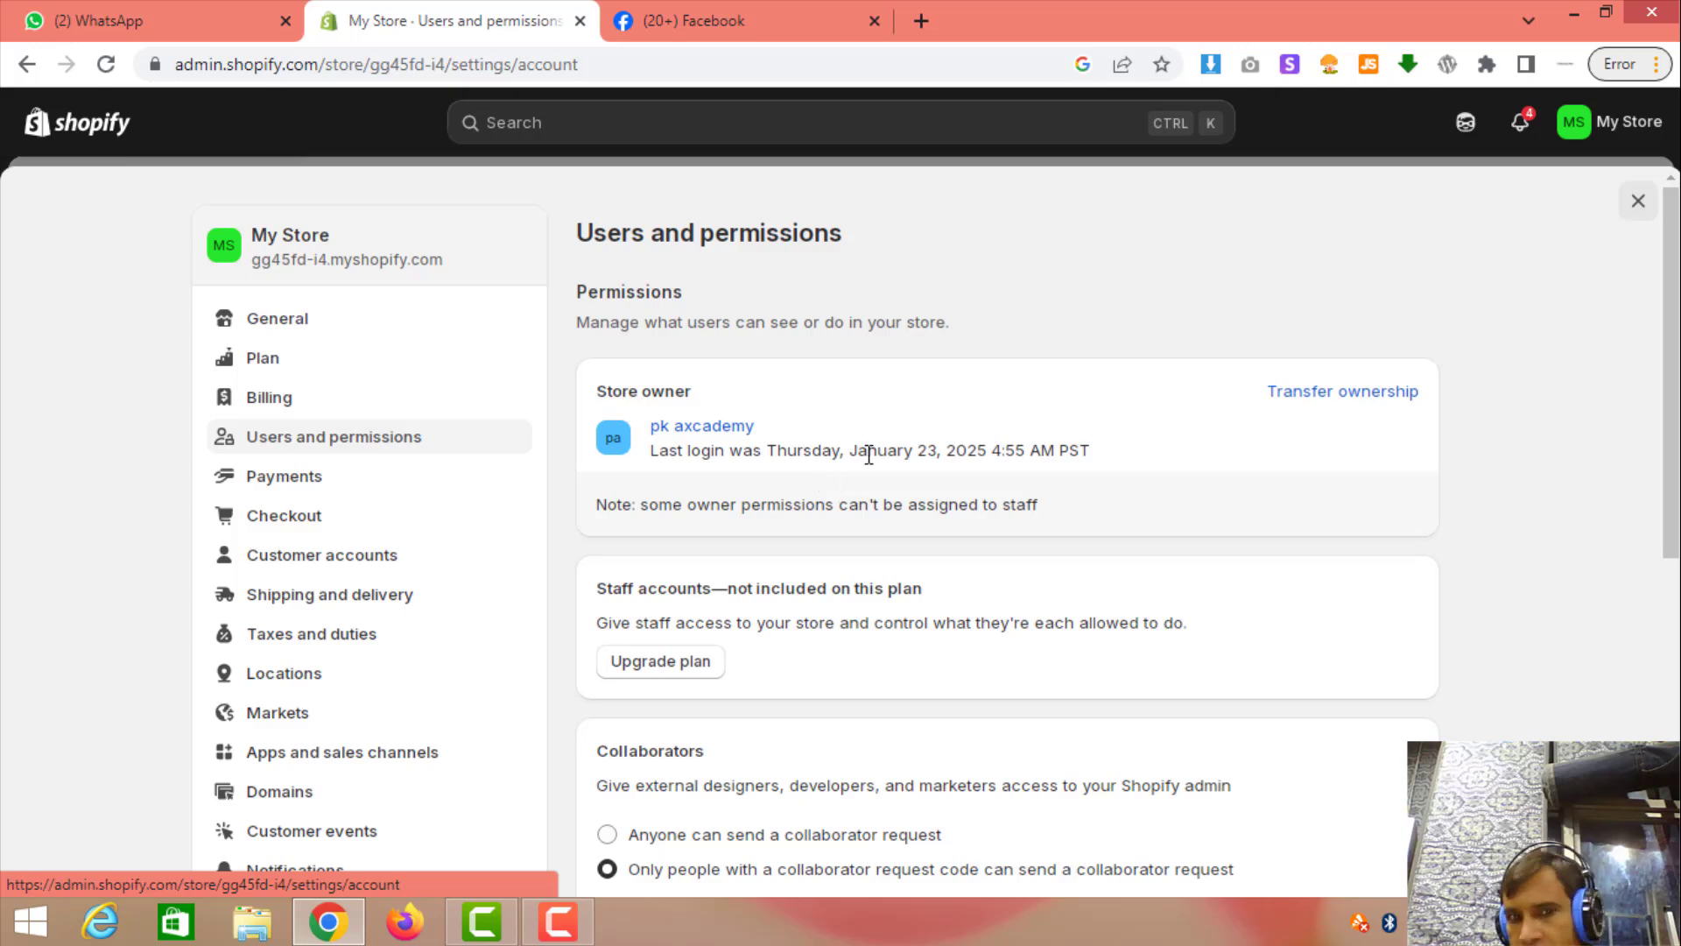
{"action": "scroll", "coordinate": [975, 487], "scroll_direction": "down", "scroll_amount": 4}
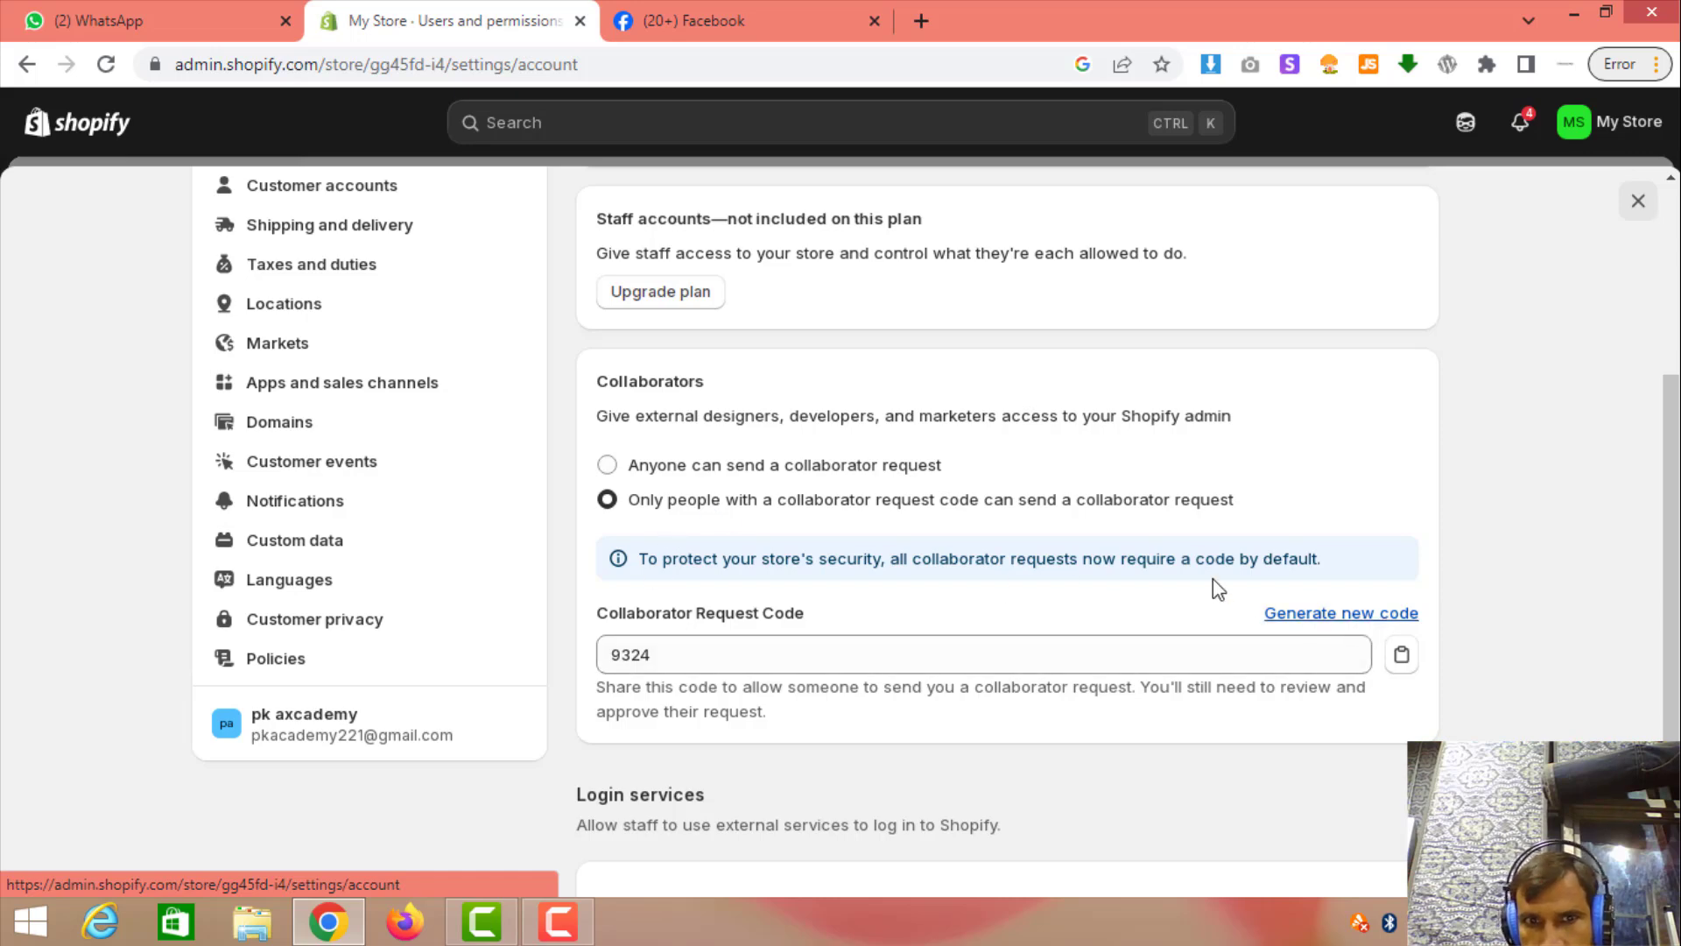
{"action": "scroll", "coordinate": [858, 628], "scroll_direction": "down", "scroll_amount": 3}
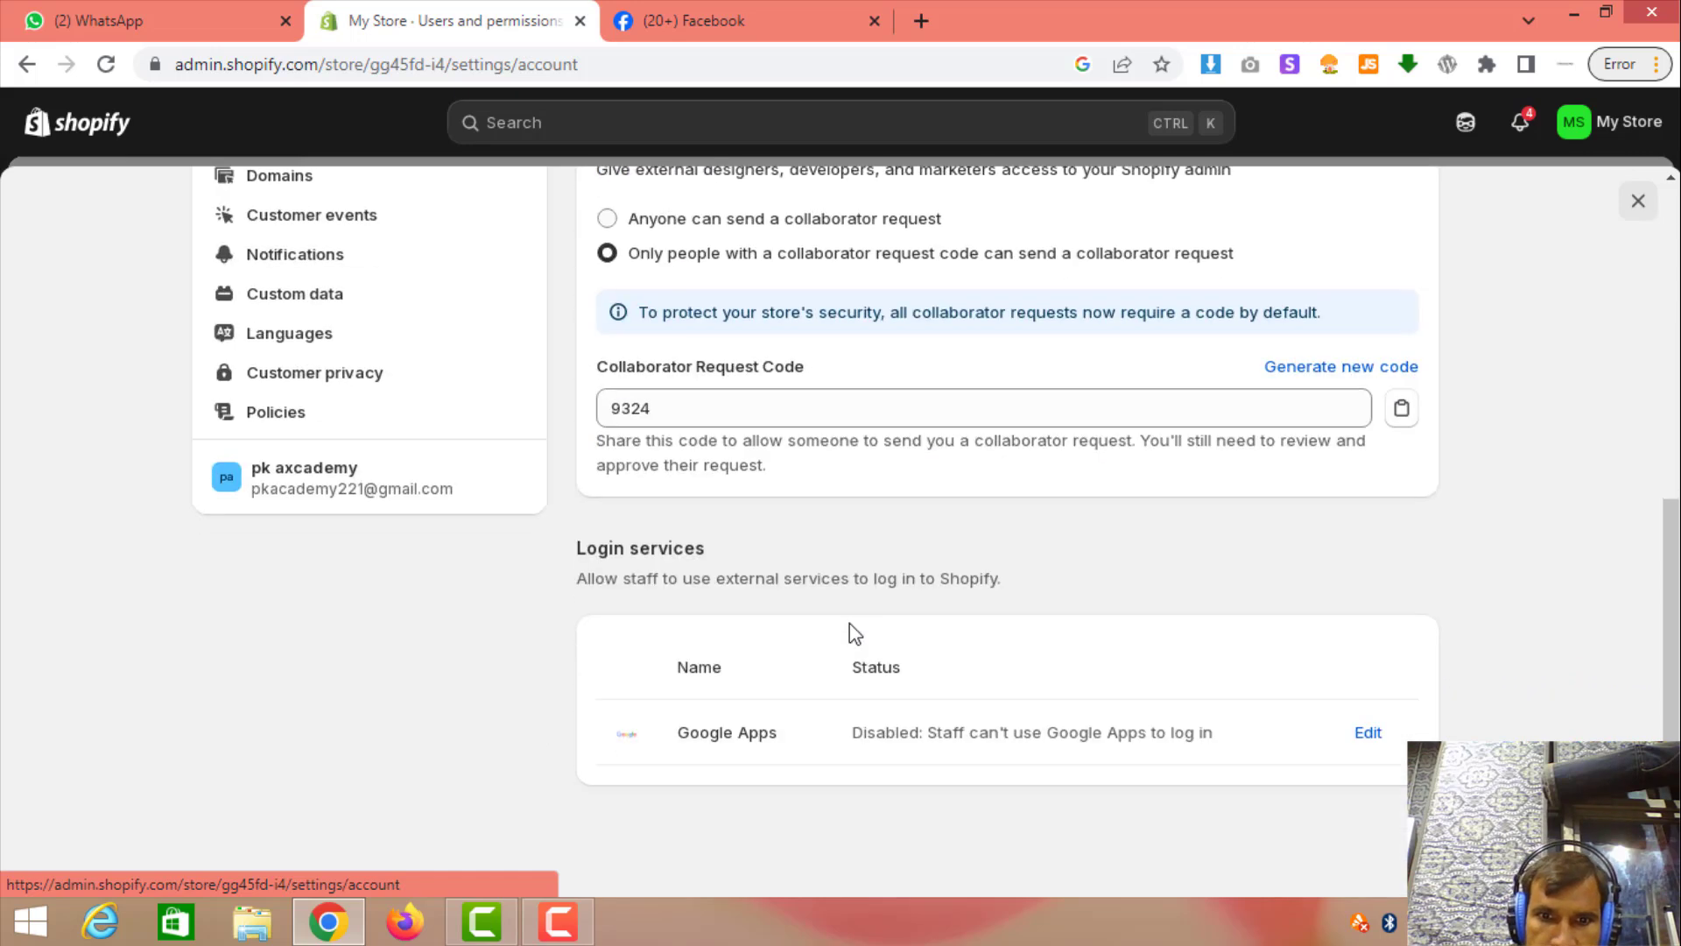
{"action": "scroll", "coordinate": [1164, 694], "scroll_direction": "up", "scroll_amount": 8}
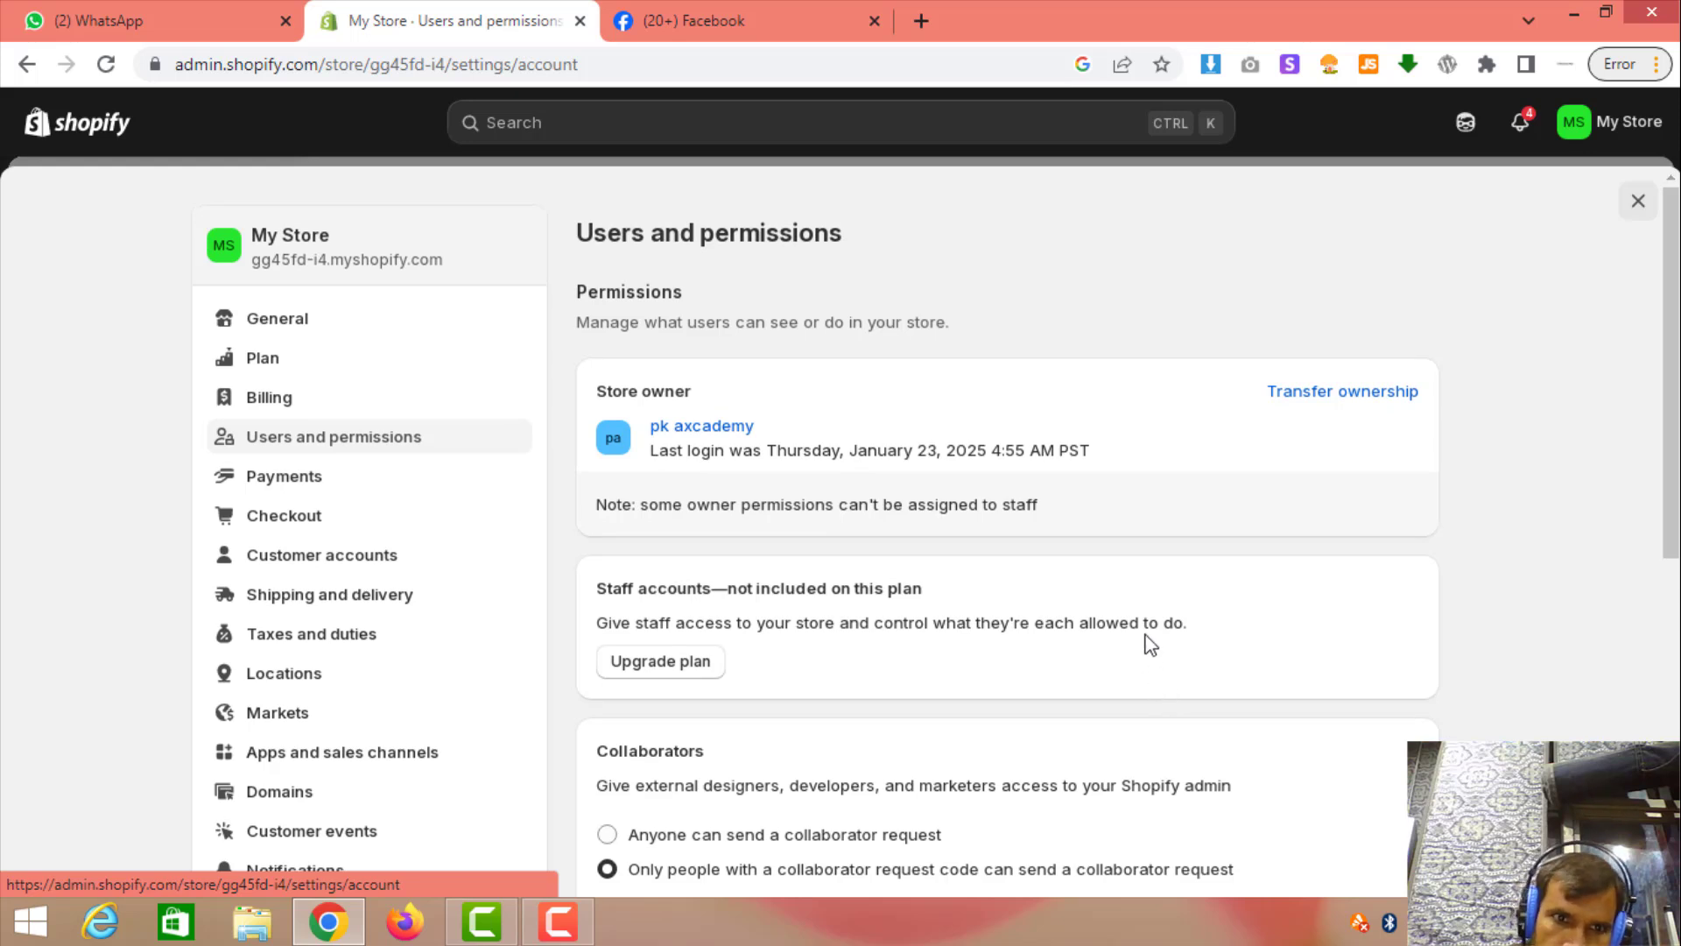
Open the Payments settings, view the page for adding a supported payment method, and return to Payments
{"action": "left_click", "coordinate": [310, 491]}
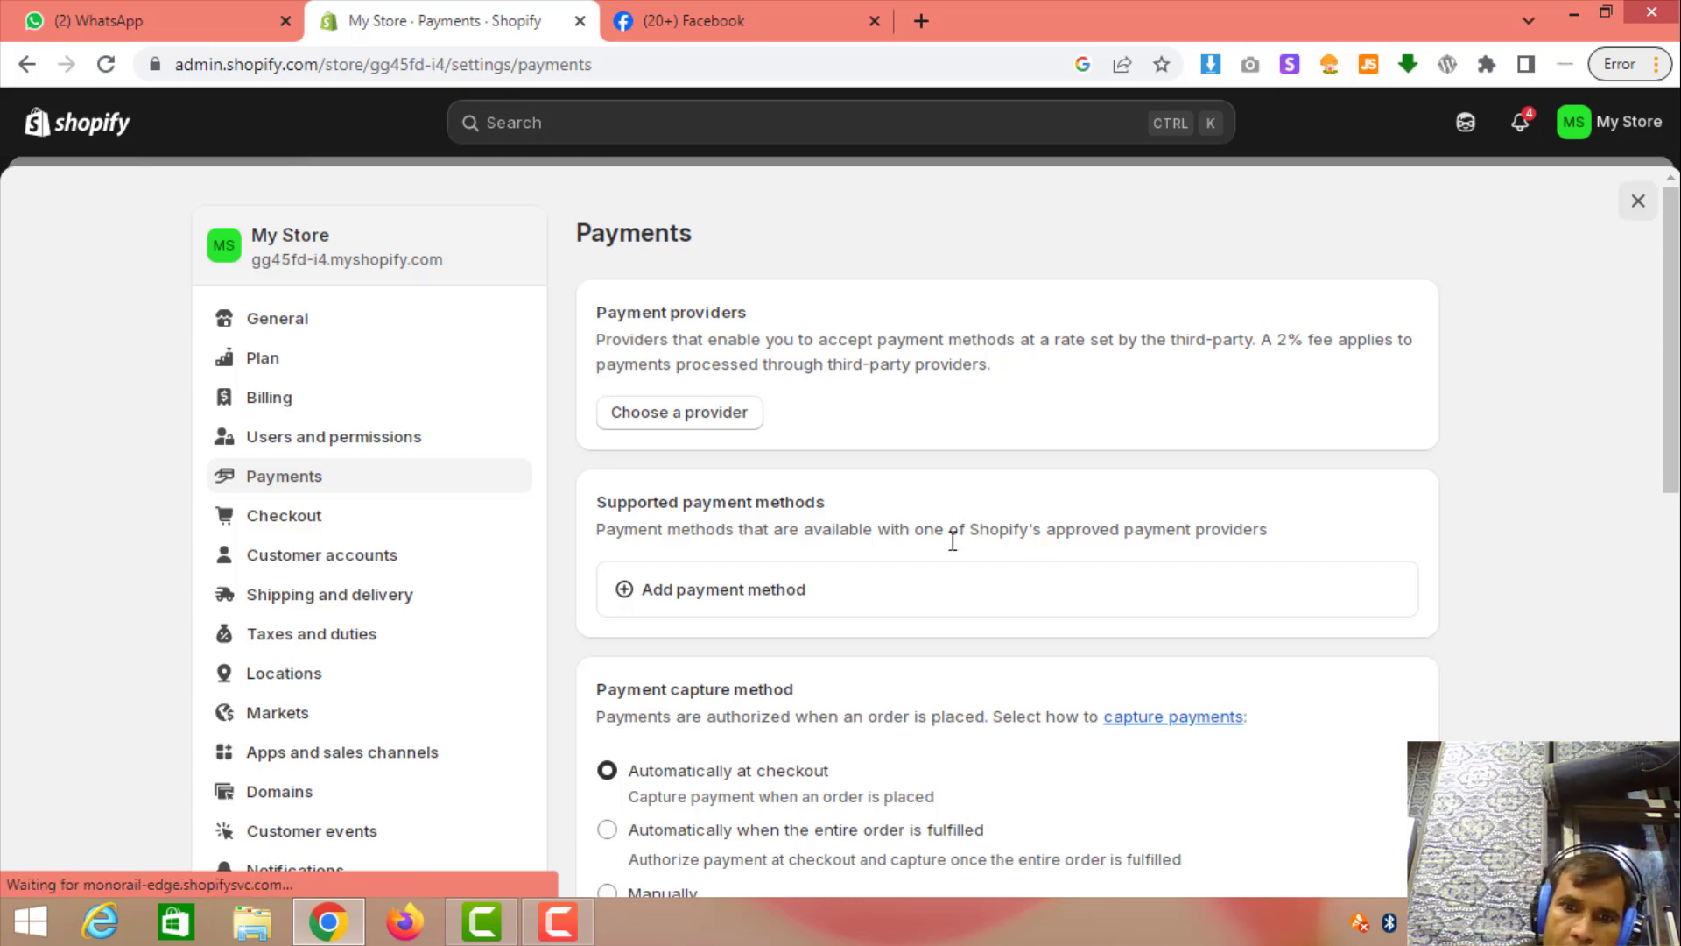
{"action": "left_click", "coordinate": [1128, 614]}
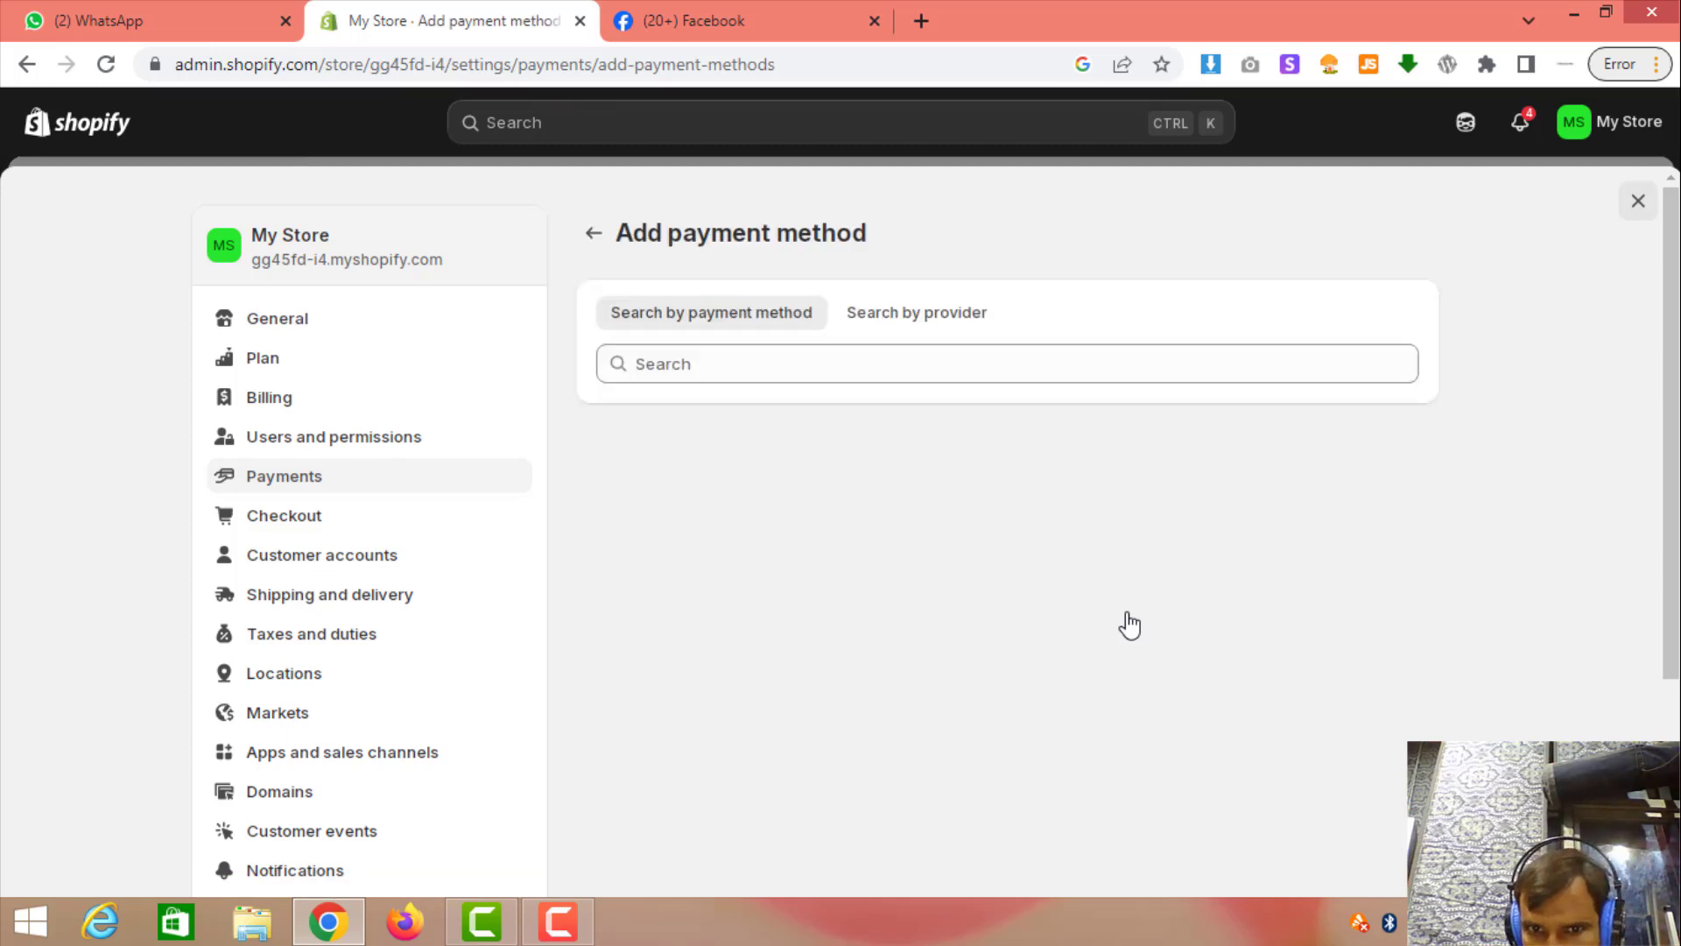
{"action": "left_click", "coordinate": [872, 371]}
{"action": "left_click", "coordinate": [593, 235]}
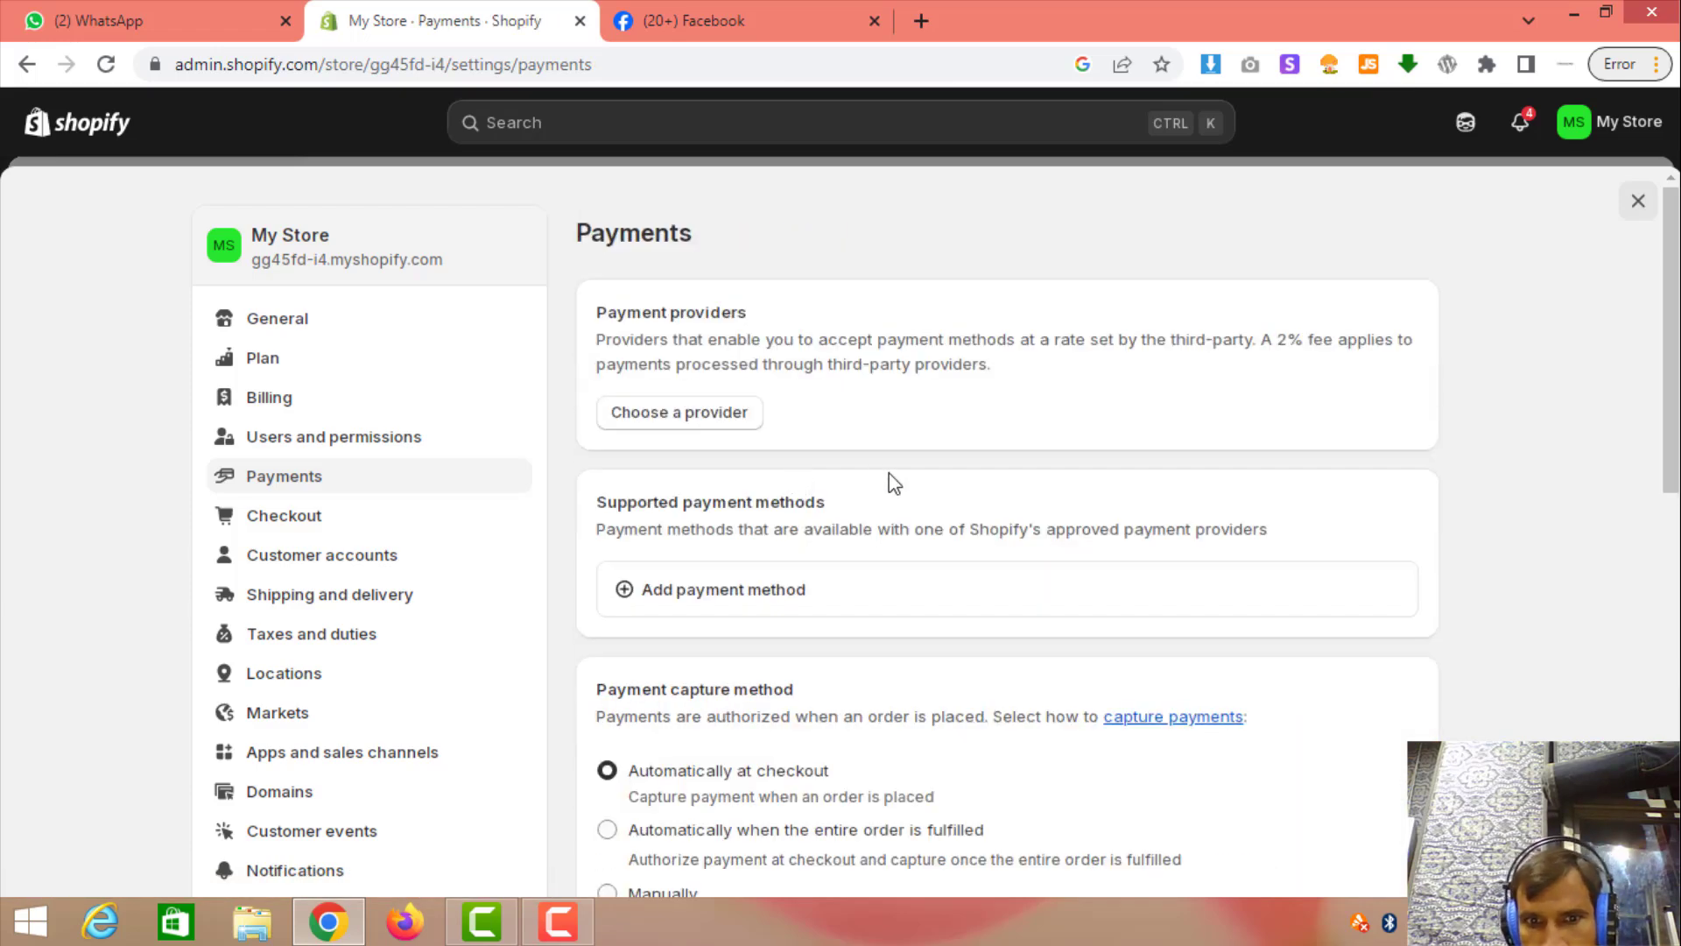
View the available manual payment methods without choosing one and review the remaining Payments settings
{"action": "scroll", "coordinate": [893, 477], "scroll_direction": "down", "scroll_amount": 5}
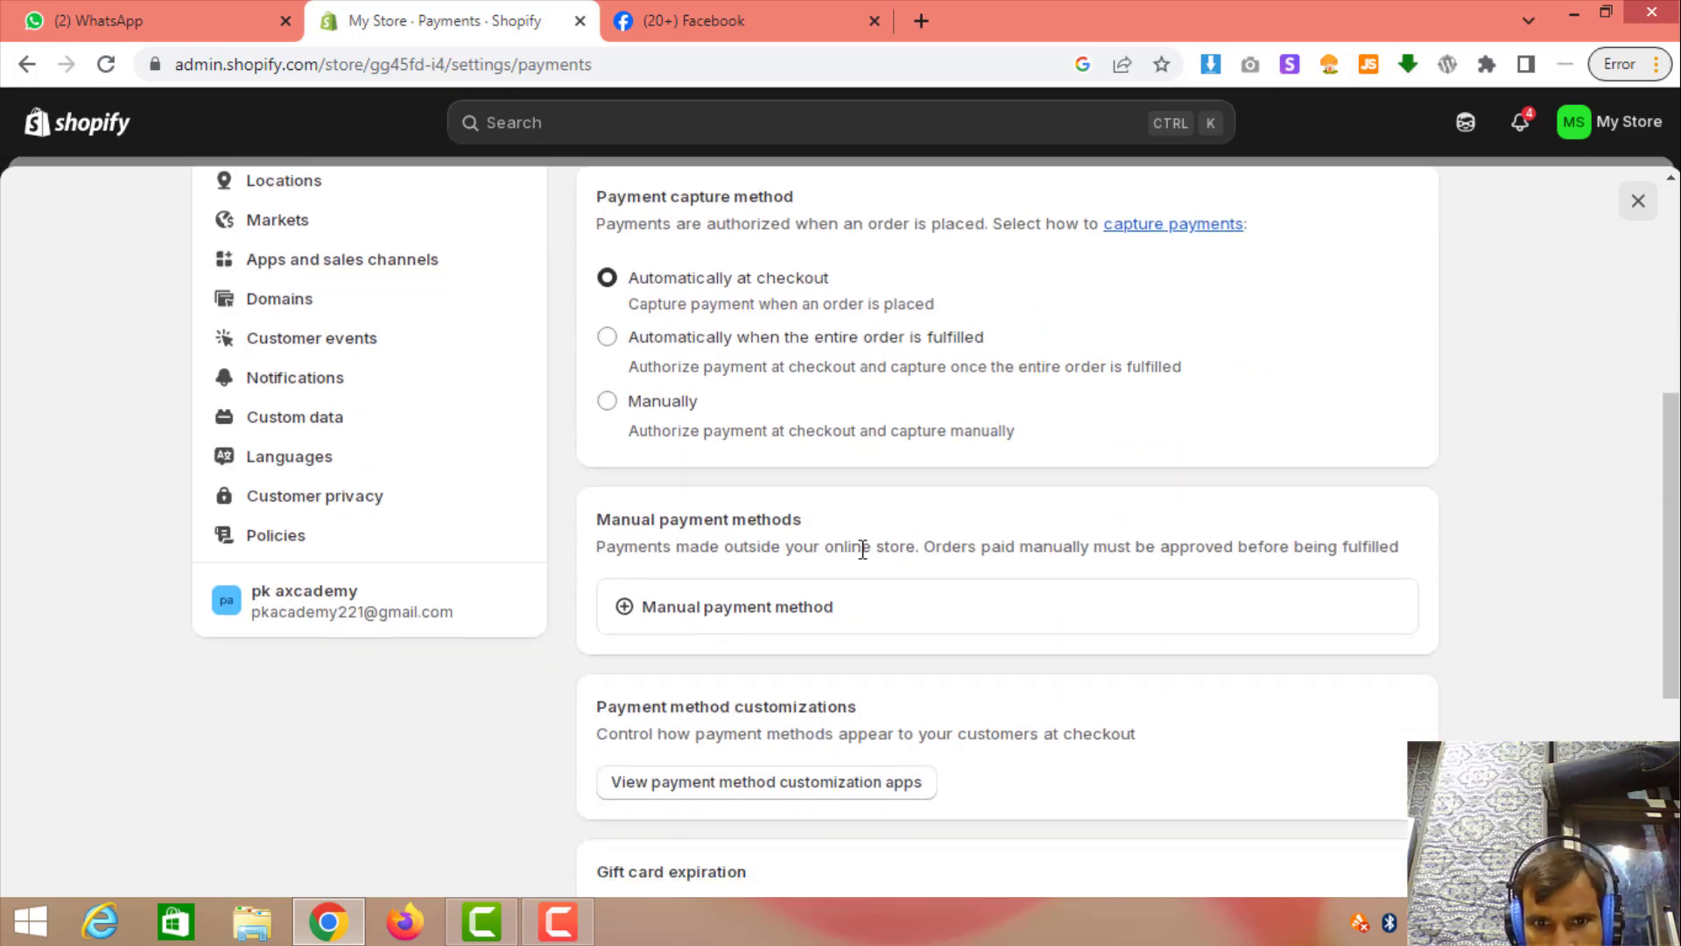
{"action": "left_click", "coordinate": [788, 618]}
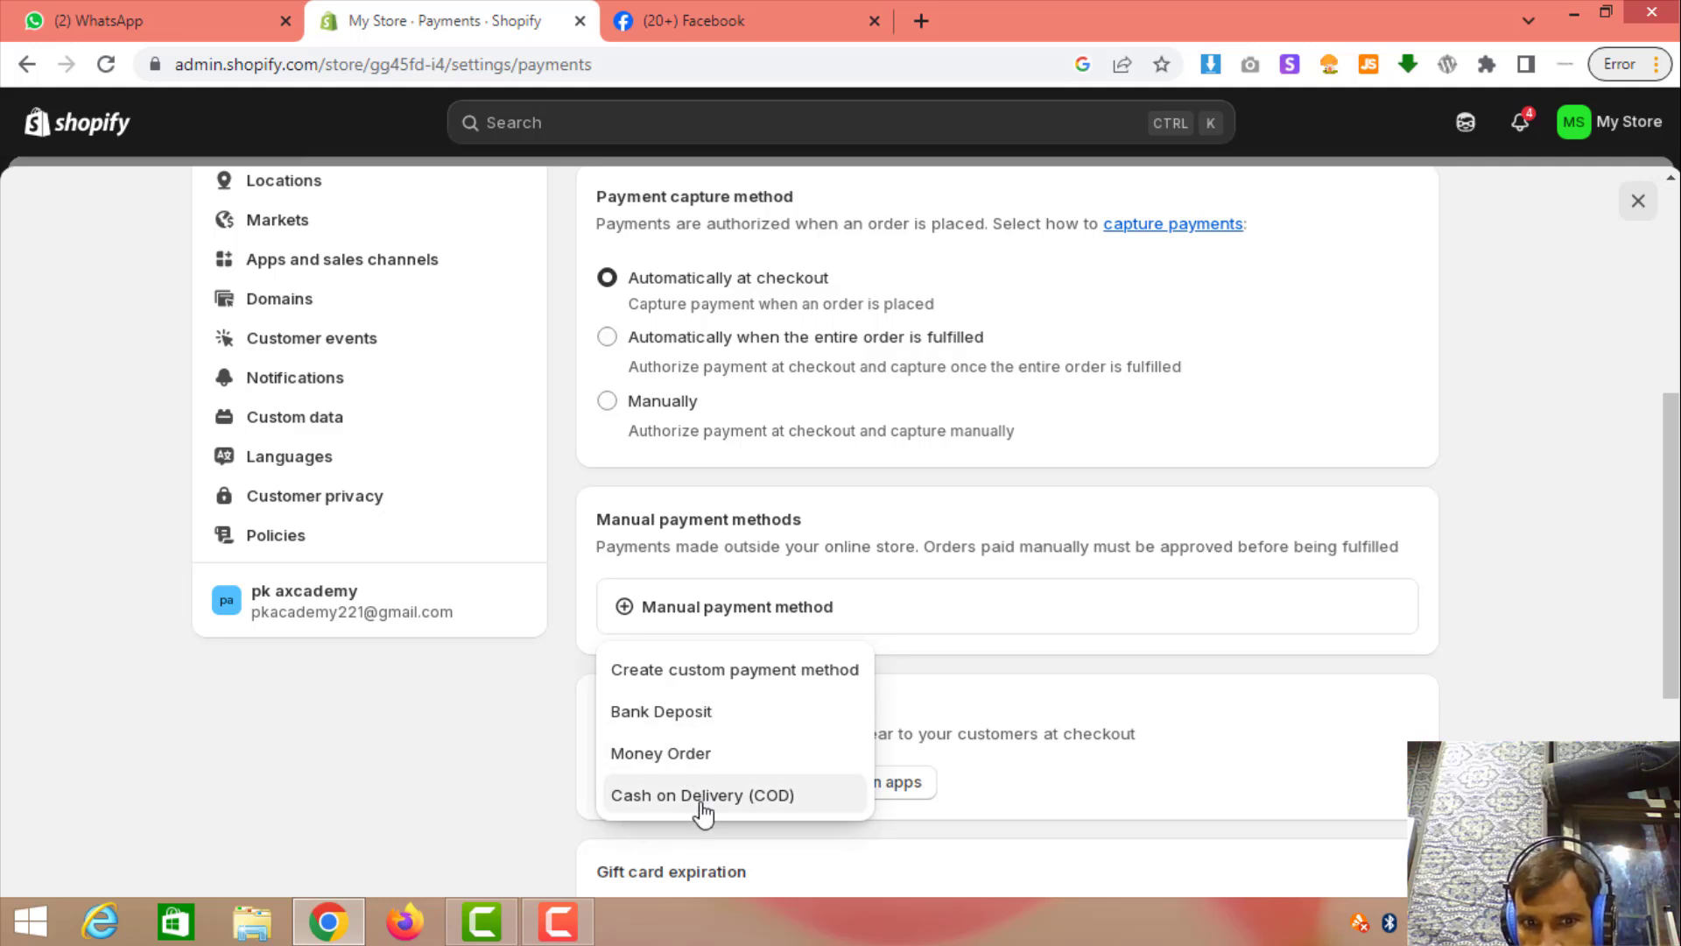
{"action": "left_click", "coordinate": [1109, 738]}
{"action": "scroll", "coordinate": [1109, 738], "scroll_direction": "down", "scroll_amount": 3}
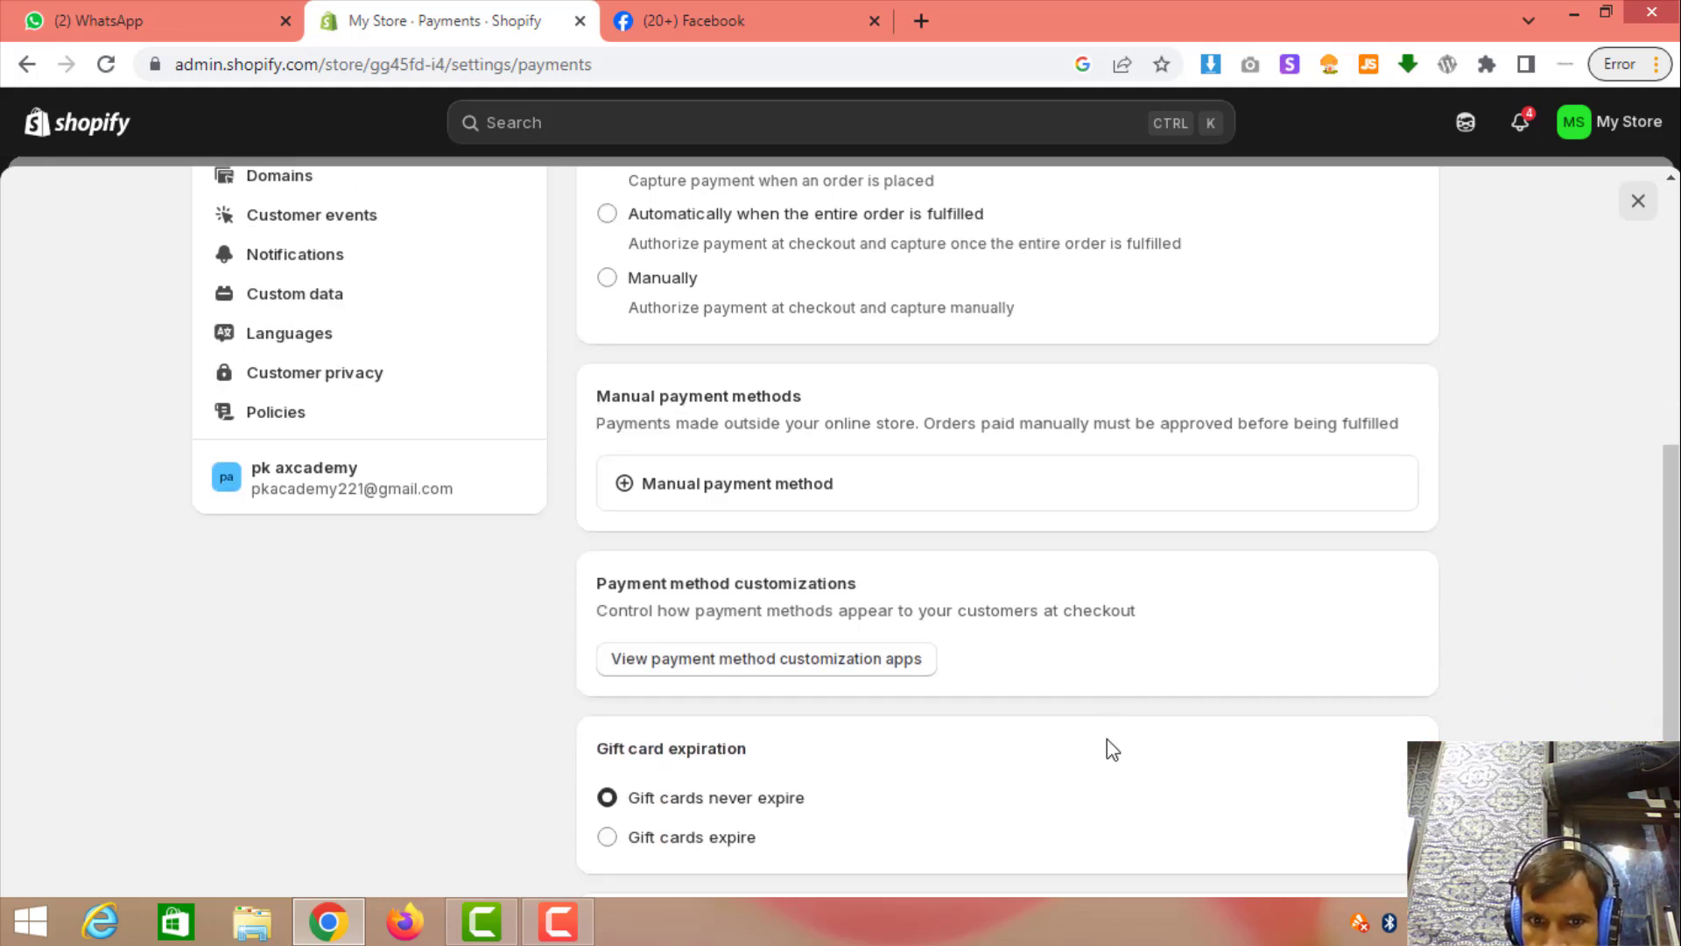
{"action": "scroll", "coordinate": [1109, 738], "scroll_direction": "up", "scroll_amount": 9}
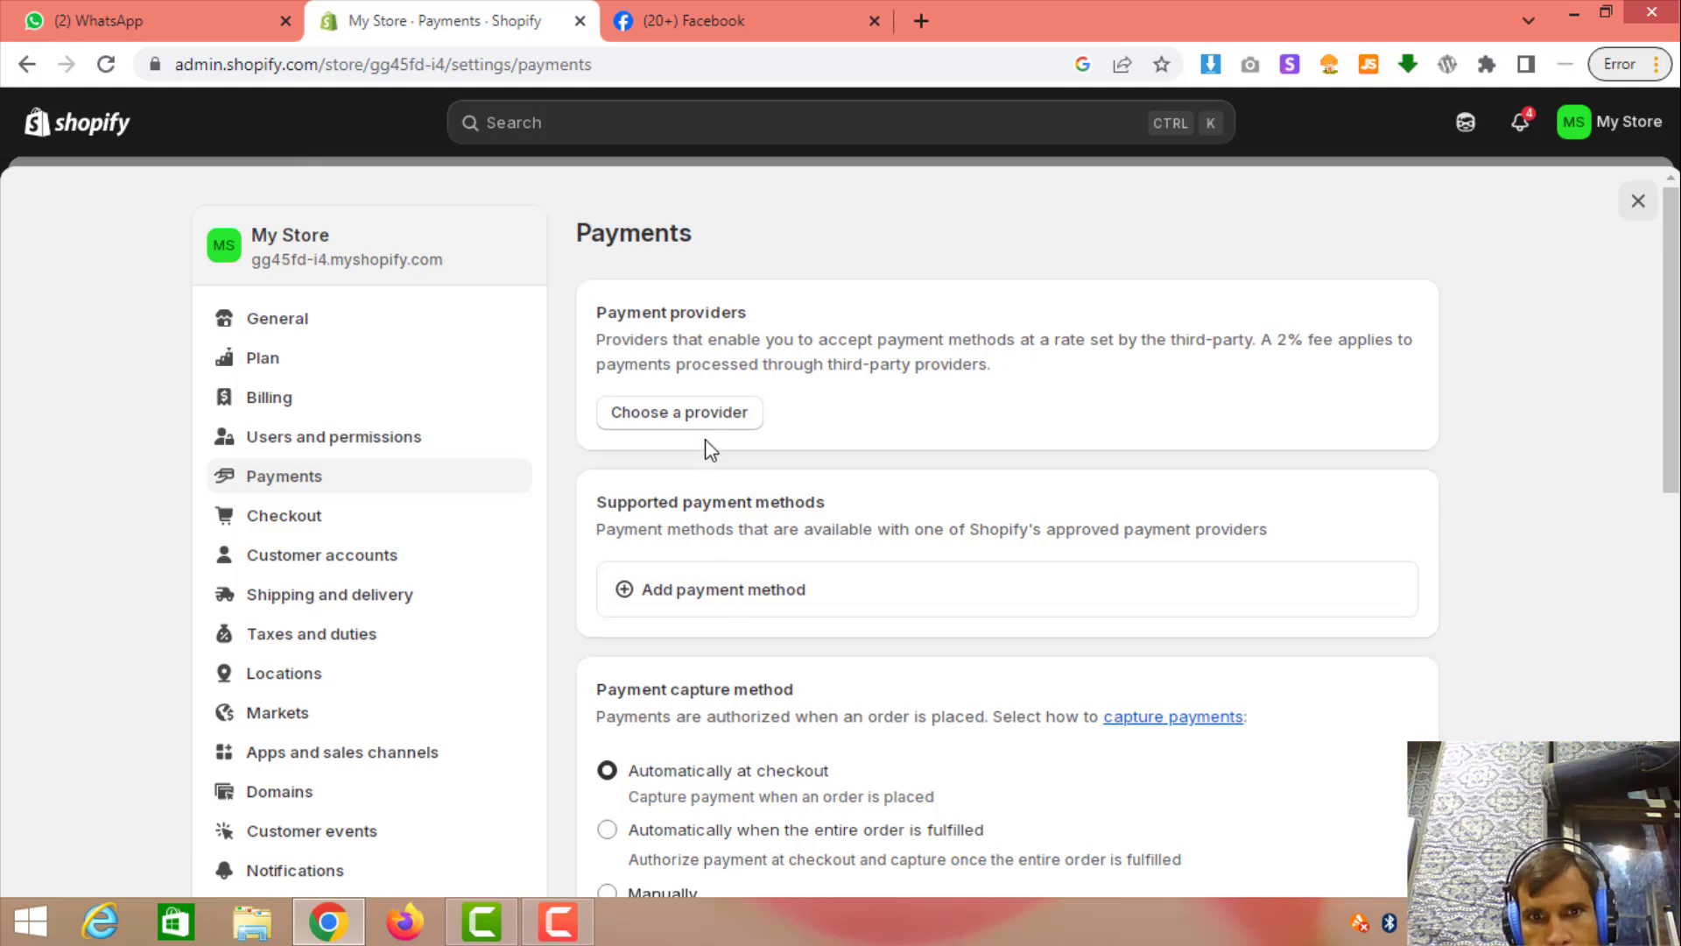
Search the third-party payment providers for "paypal" and clear the search
{"action": "left_click", "coordinate": [781, 466]}
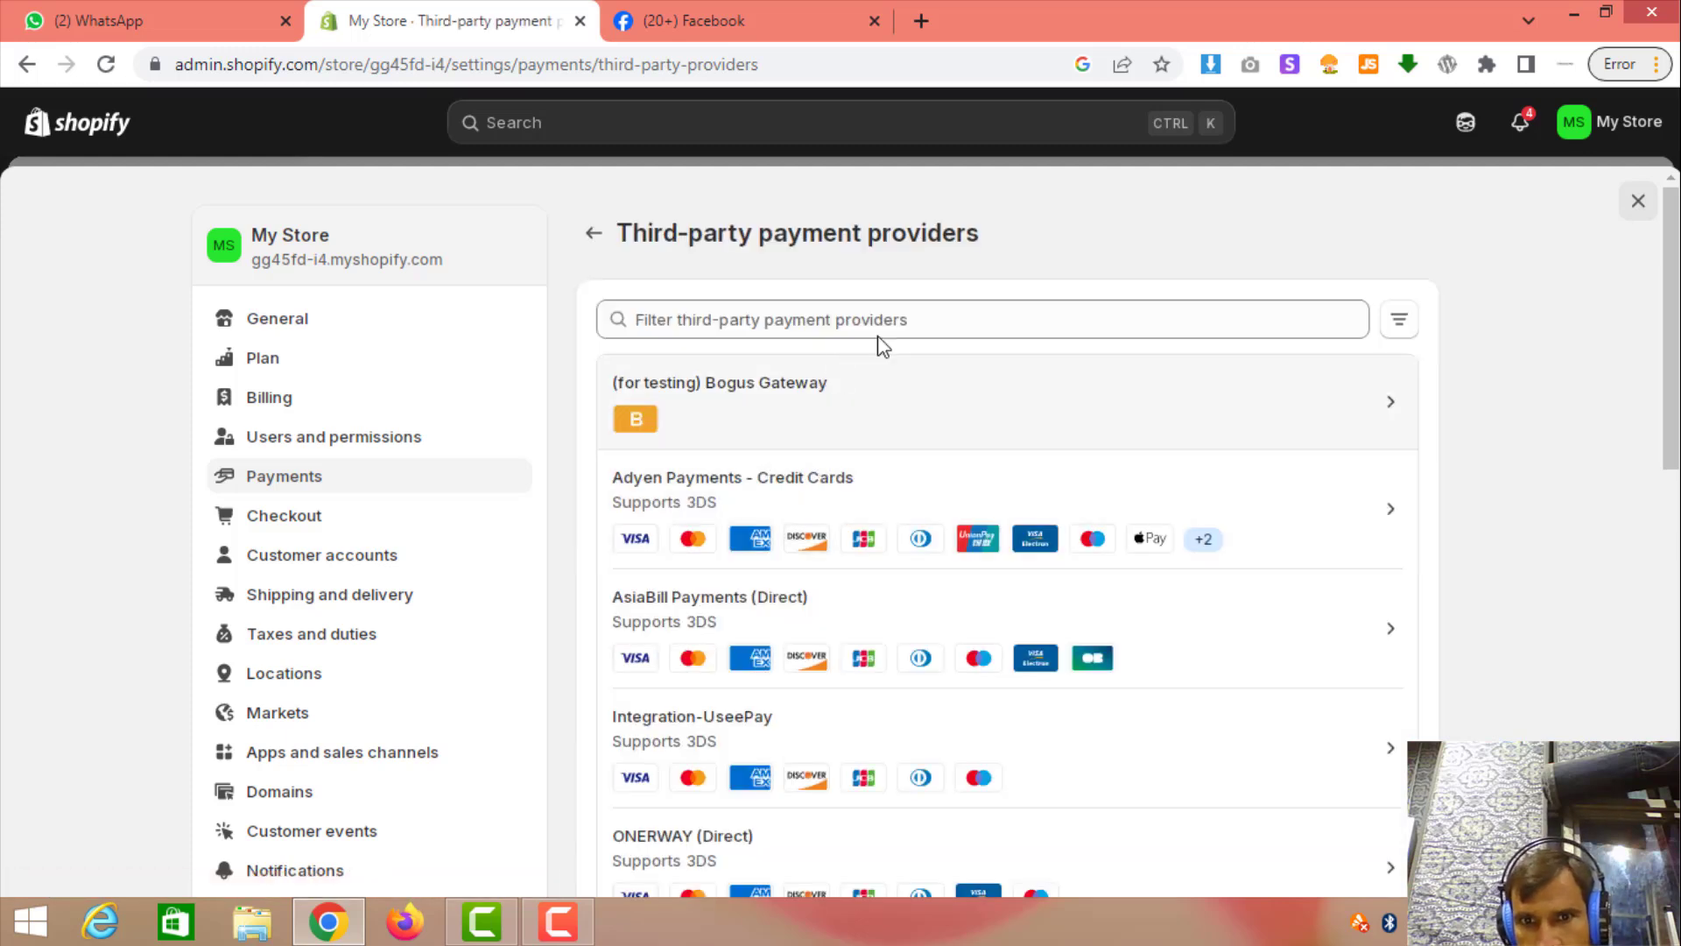
{"action": "left_click", "coordinate": [907, 323]}
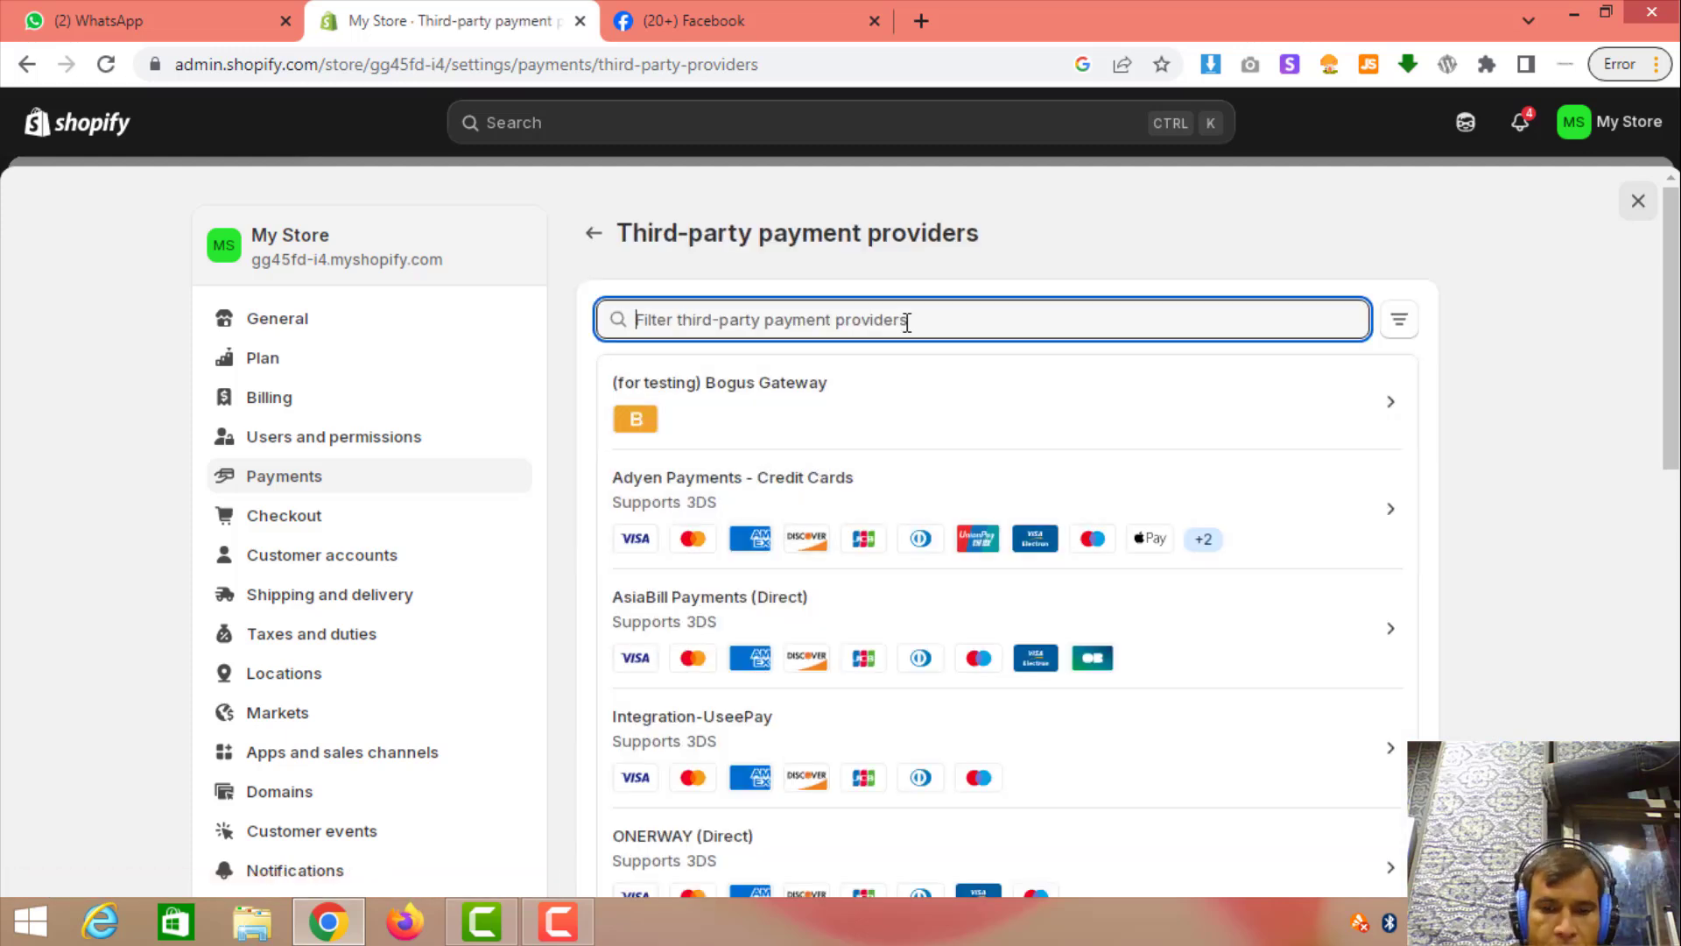
{"action": "type", "text": "p"}
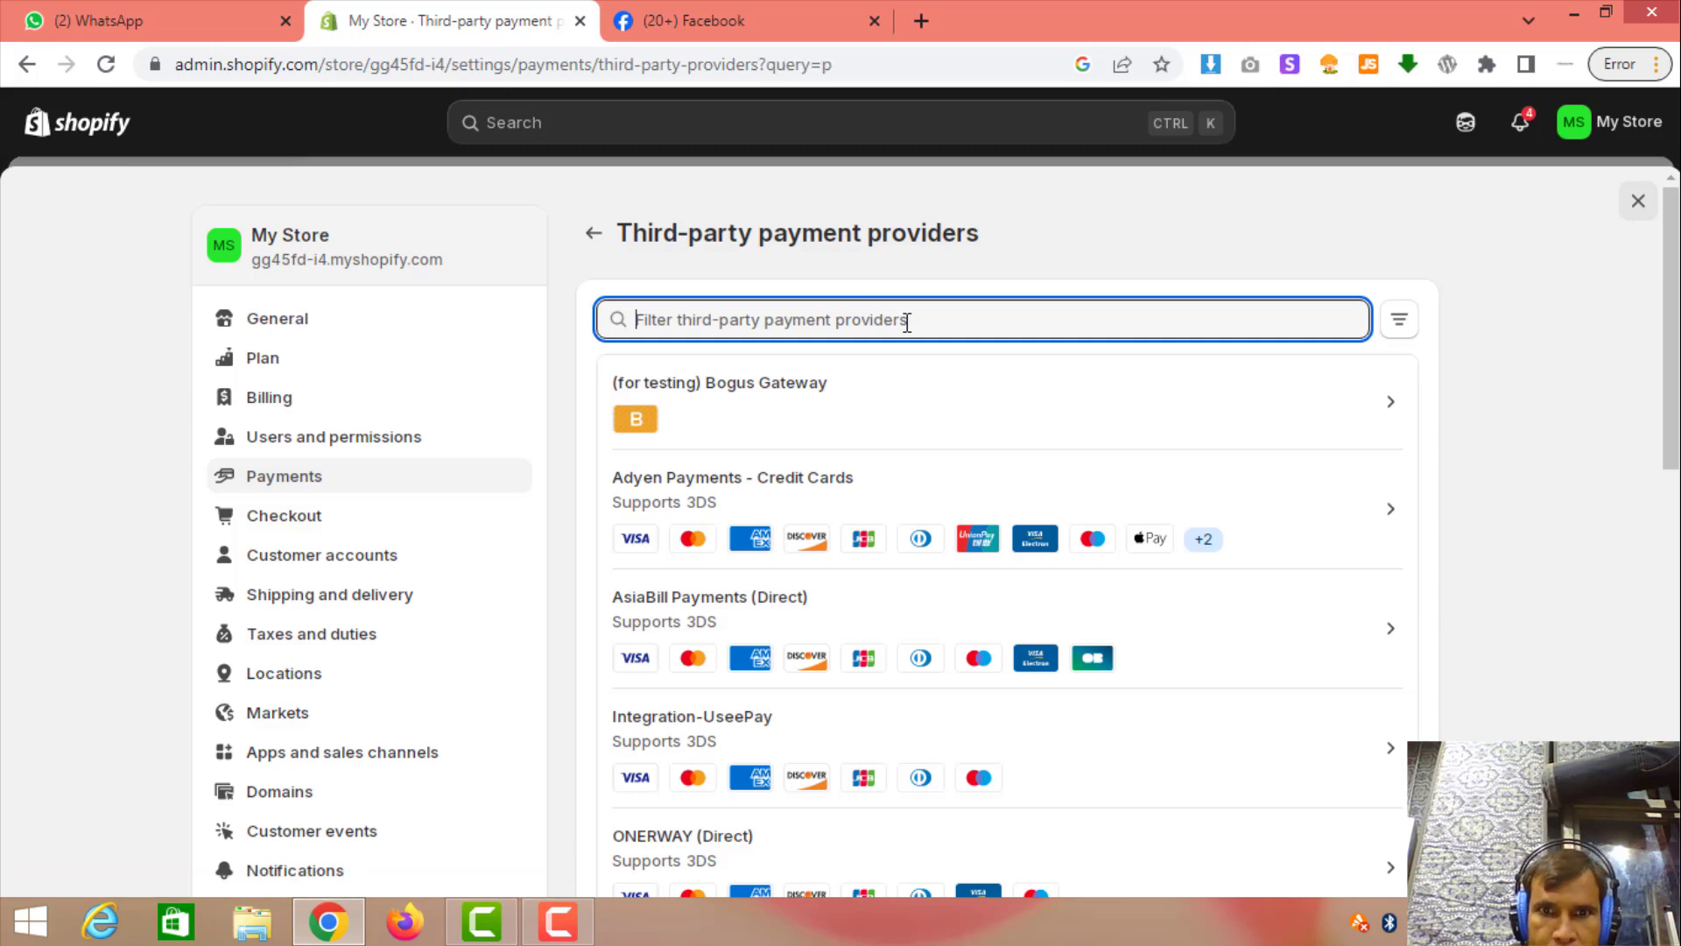
{"action": "type", "text": "aypal"}
{"action": "key", "text": "BackSpace"}
{"action": "key", "text": "BackSpace"}
{"action": "key", "text": "BackSpace"}
{"action": "key", "text": "BackSpace"}
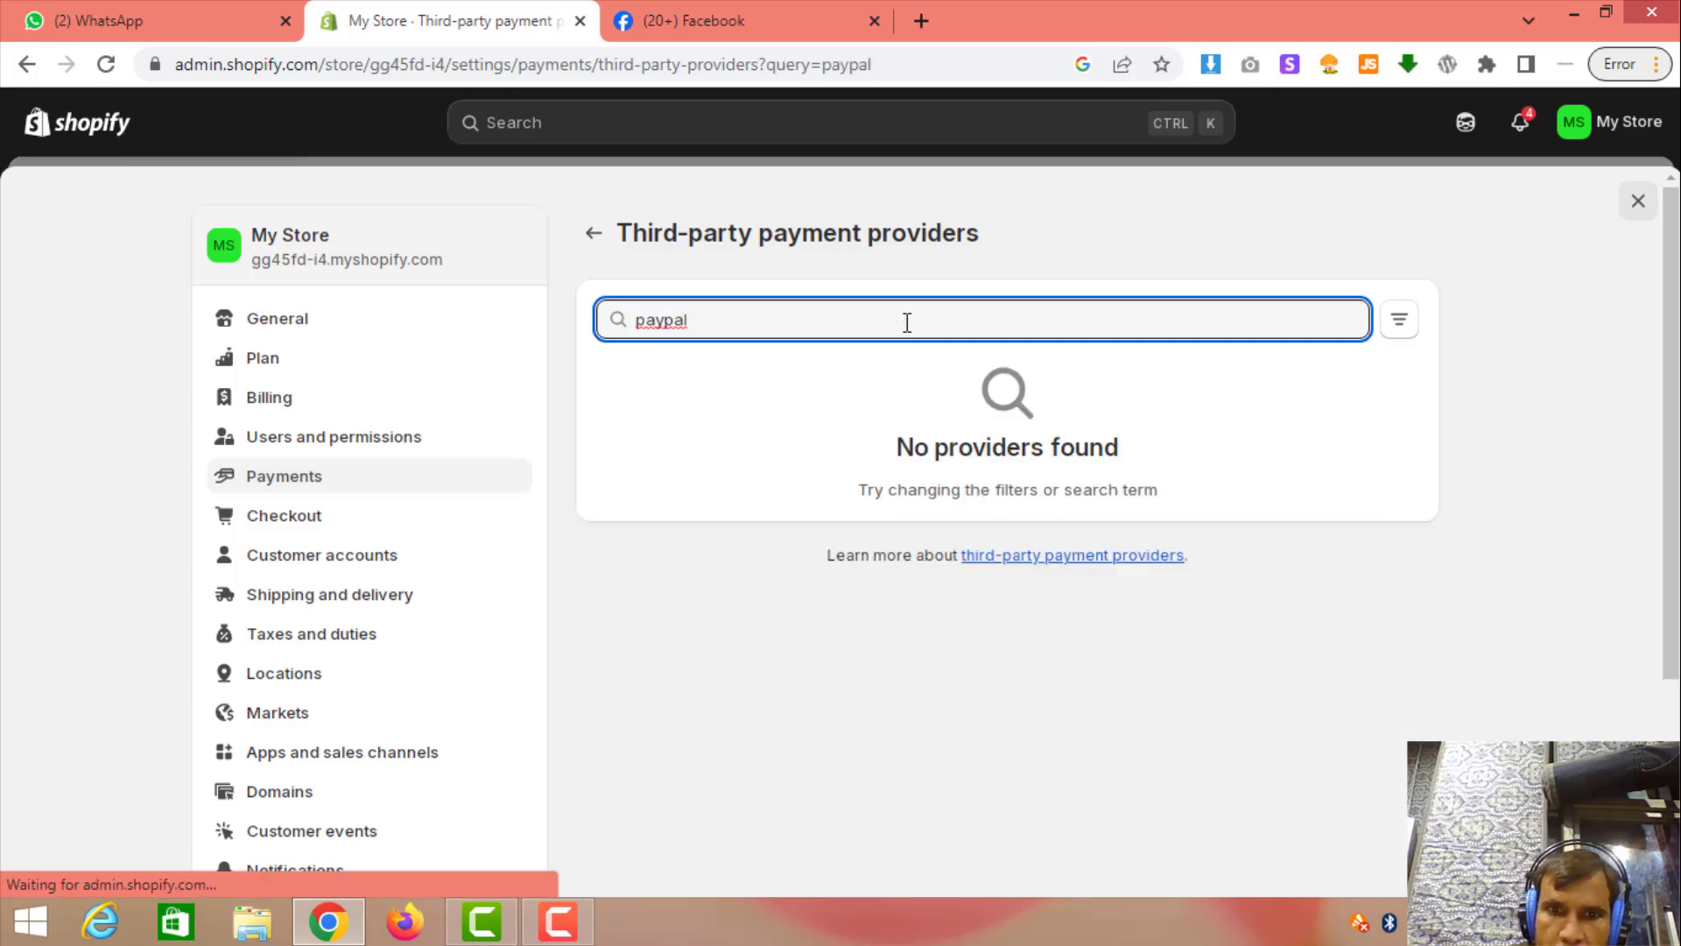
{"action": "key", "text": "BackSpace"}
{"action": "key", "text": "BackSpace"}
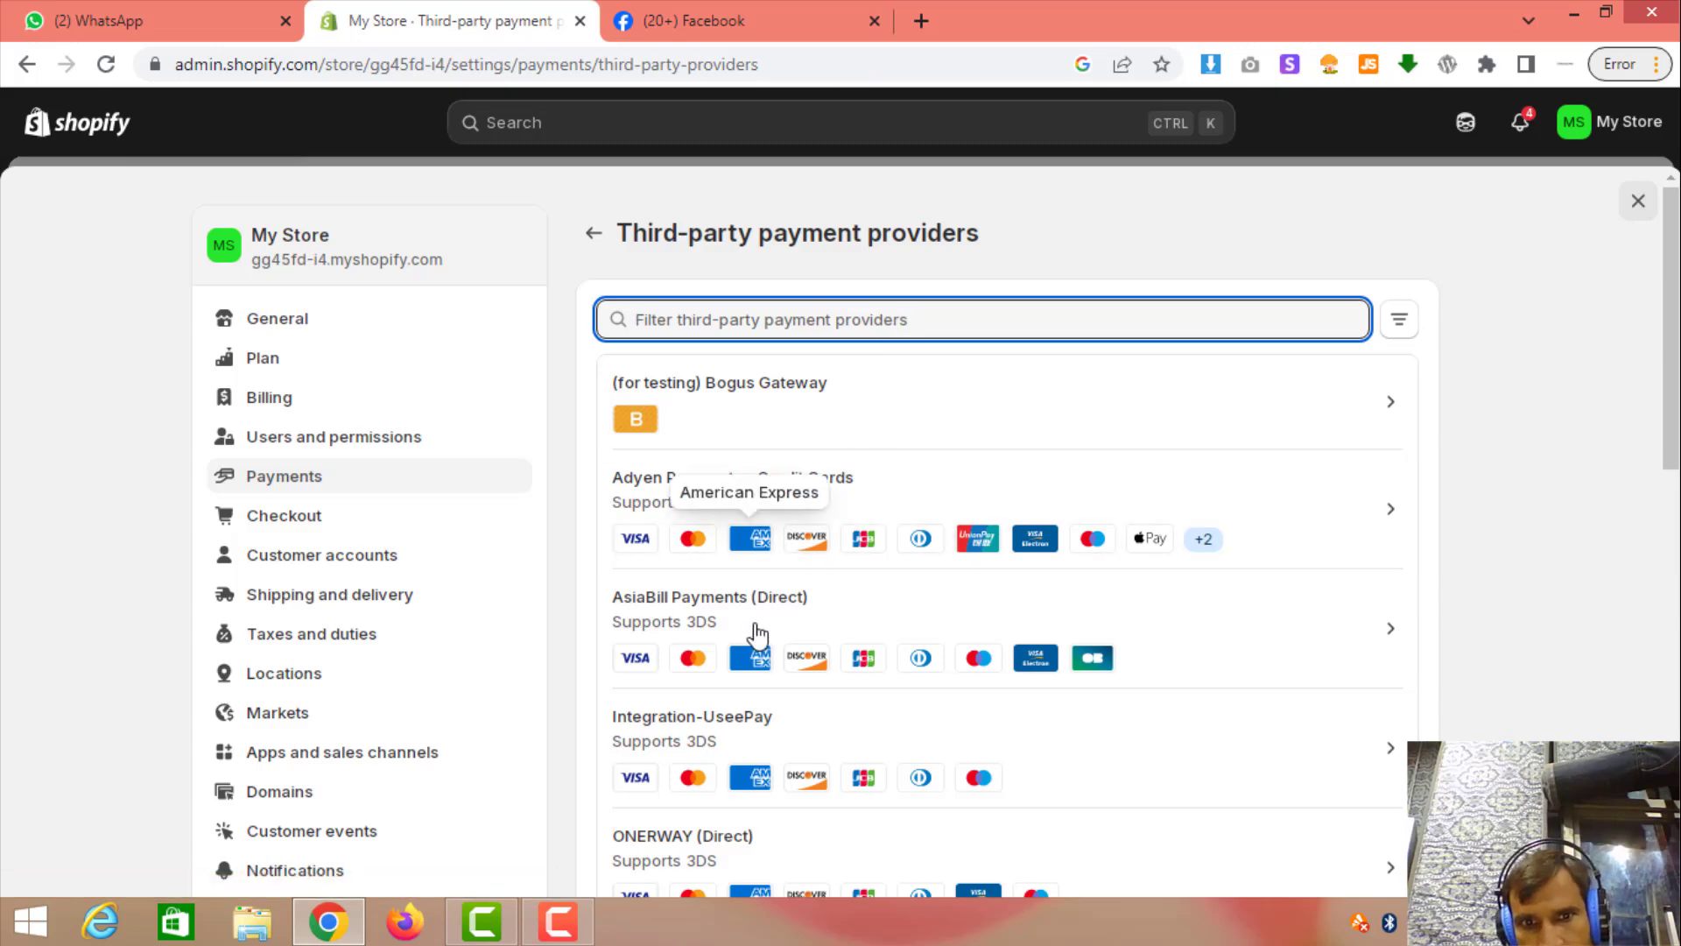
Browse the unfiltered list of third-party payment providers and return to the Payments settings
{"action": "scroll", "coordinate": [753, 613], "scroll_direction": "down", "scroll_amount": 4}
{"action": "scroll", "coordinate": [807, 716], "scroll_direction": "up", "scroll_amount": 5}
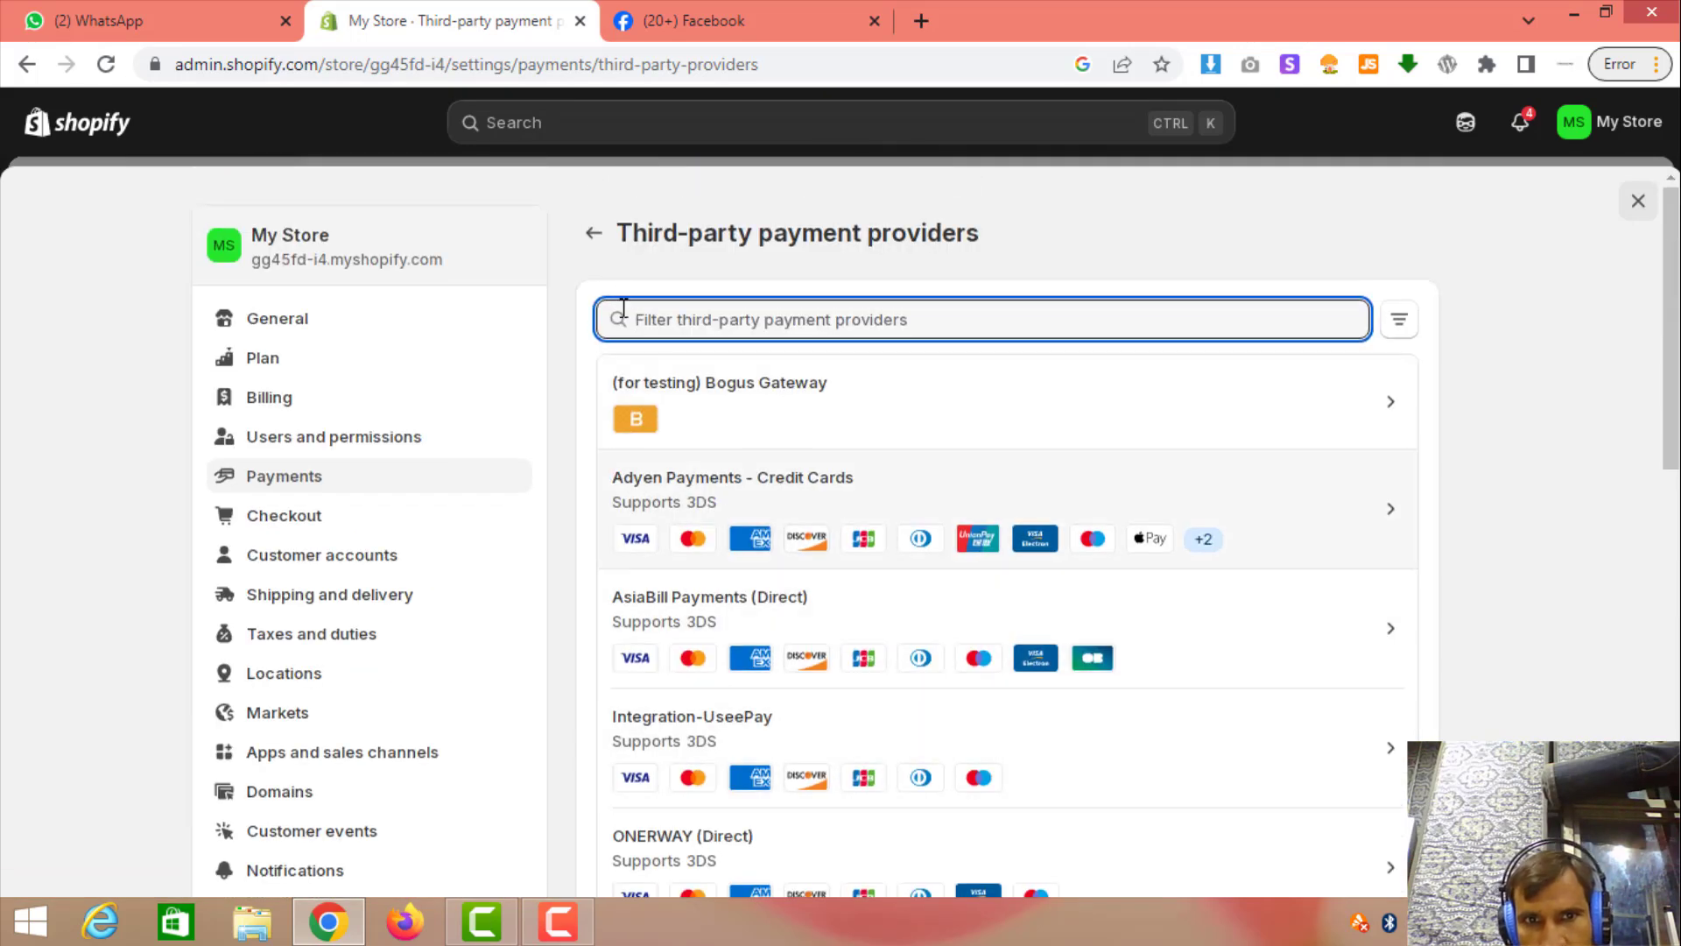
{"action": "left_click", "coordinate": [599, 245]}
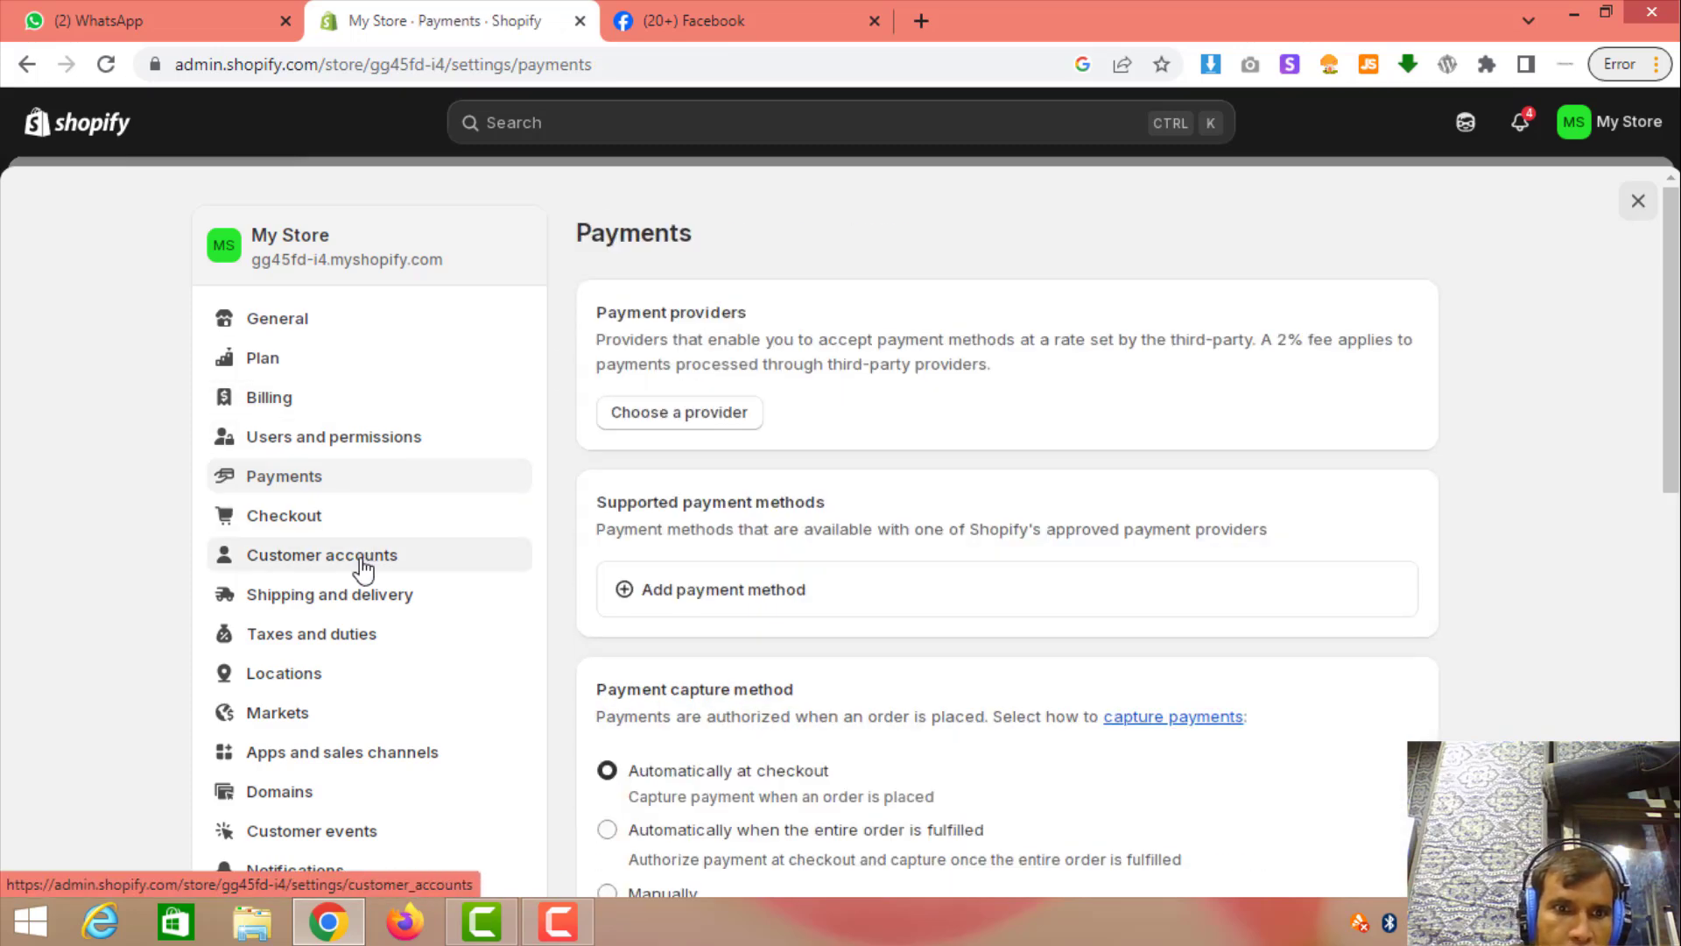
Open the Shipping and delivery settings and review all sections, from shipping rates to custom order fulfillment
{"action": "left_click", "coordinate": [362, 605]}
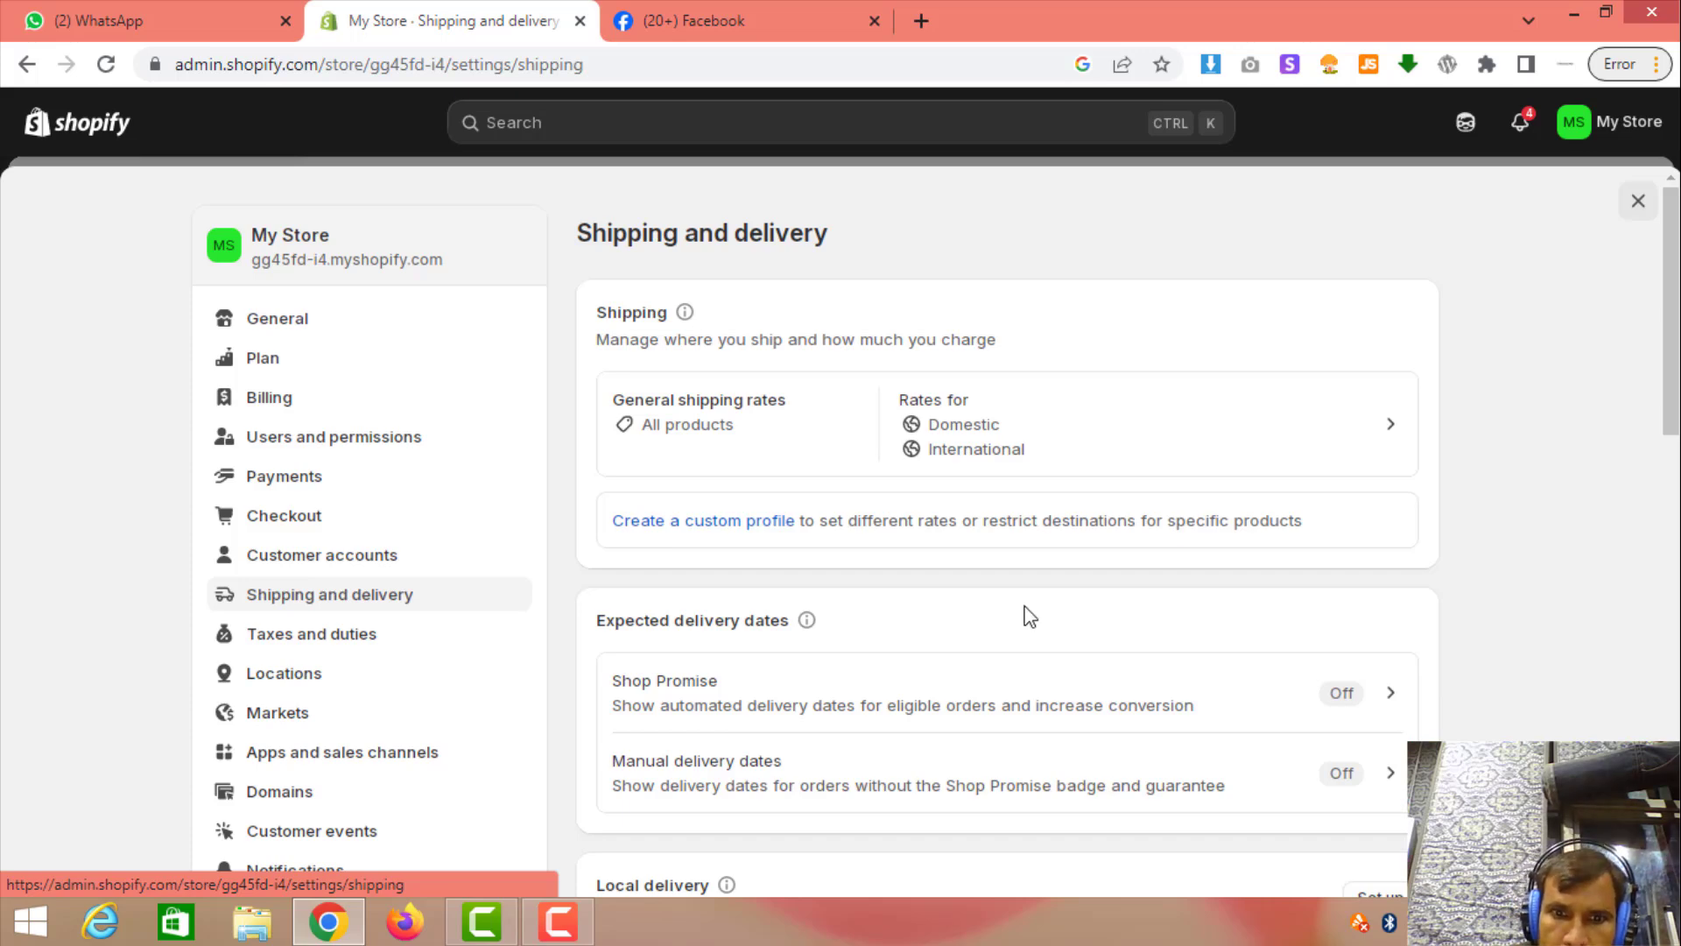
{"action": "scroll", "coordinate": [1028, 615], "scroll_direction": "down", "scroll_amount": 5}
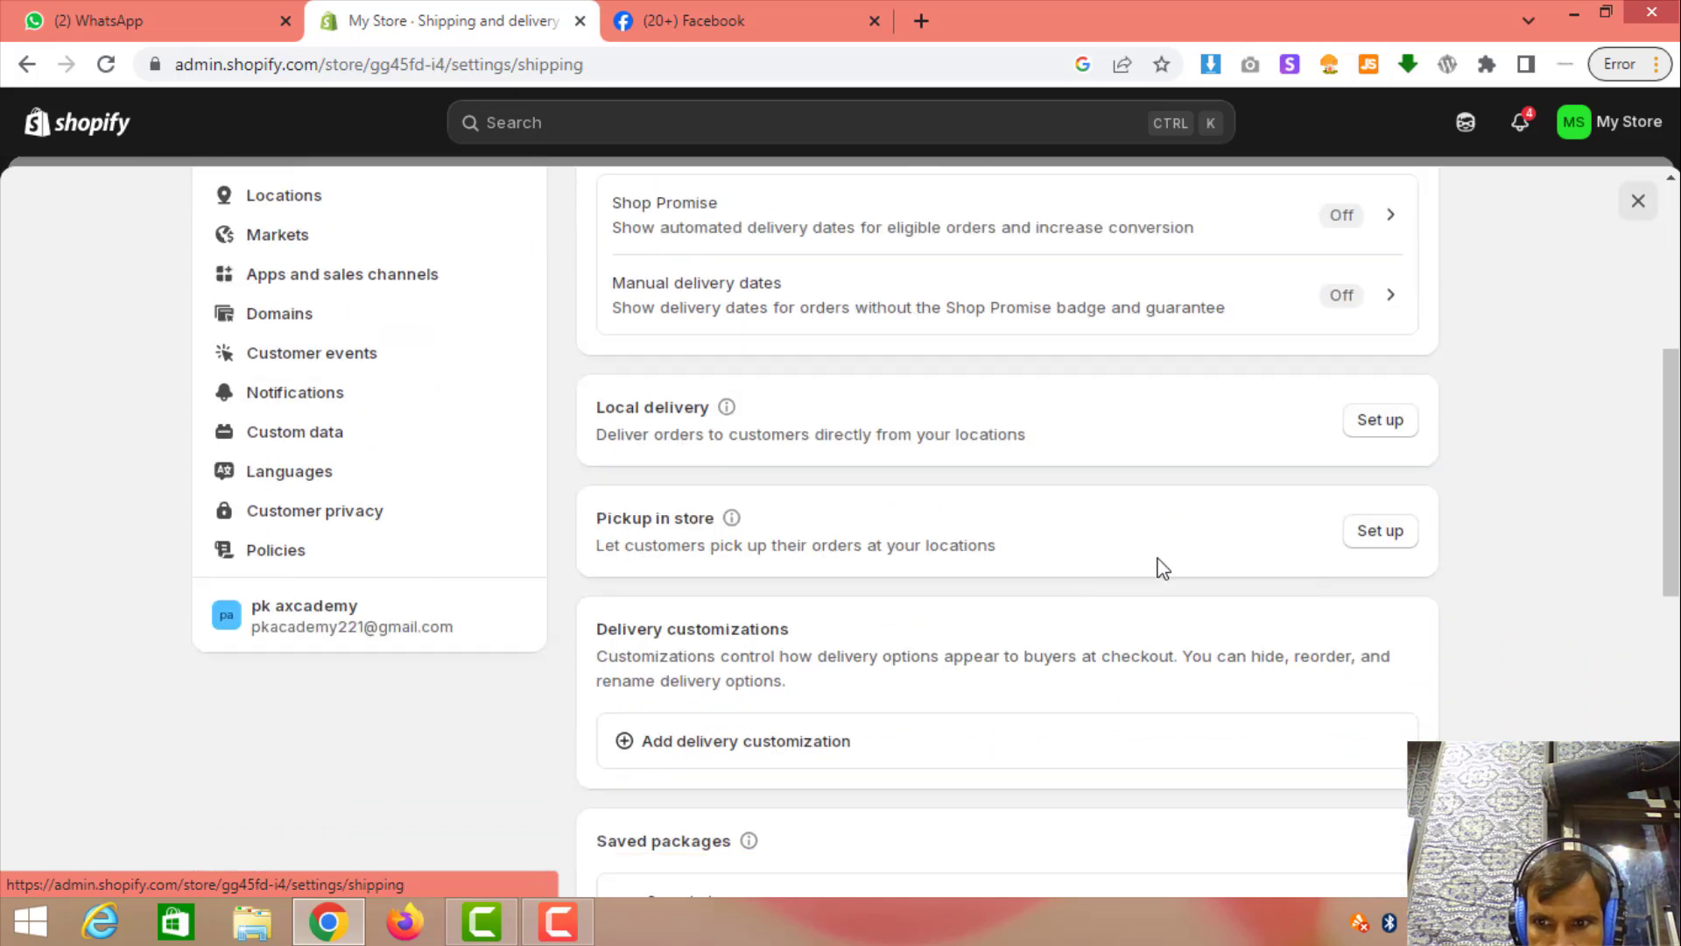
{"action": "scroll", "coordinate": [1130, 551], "scroll_direction": "down", "scroll_amount": 2}
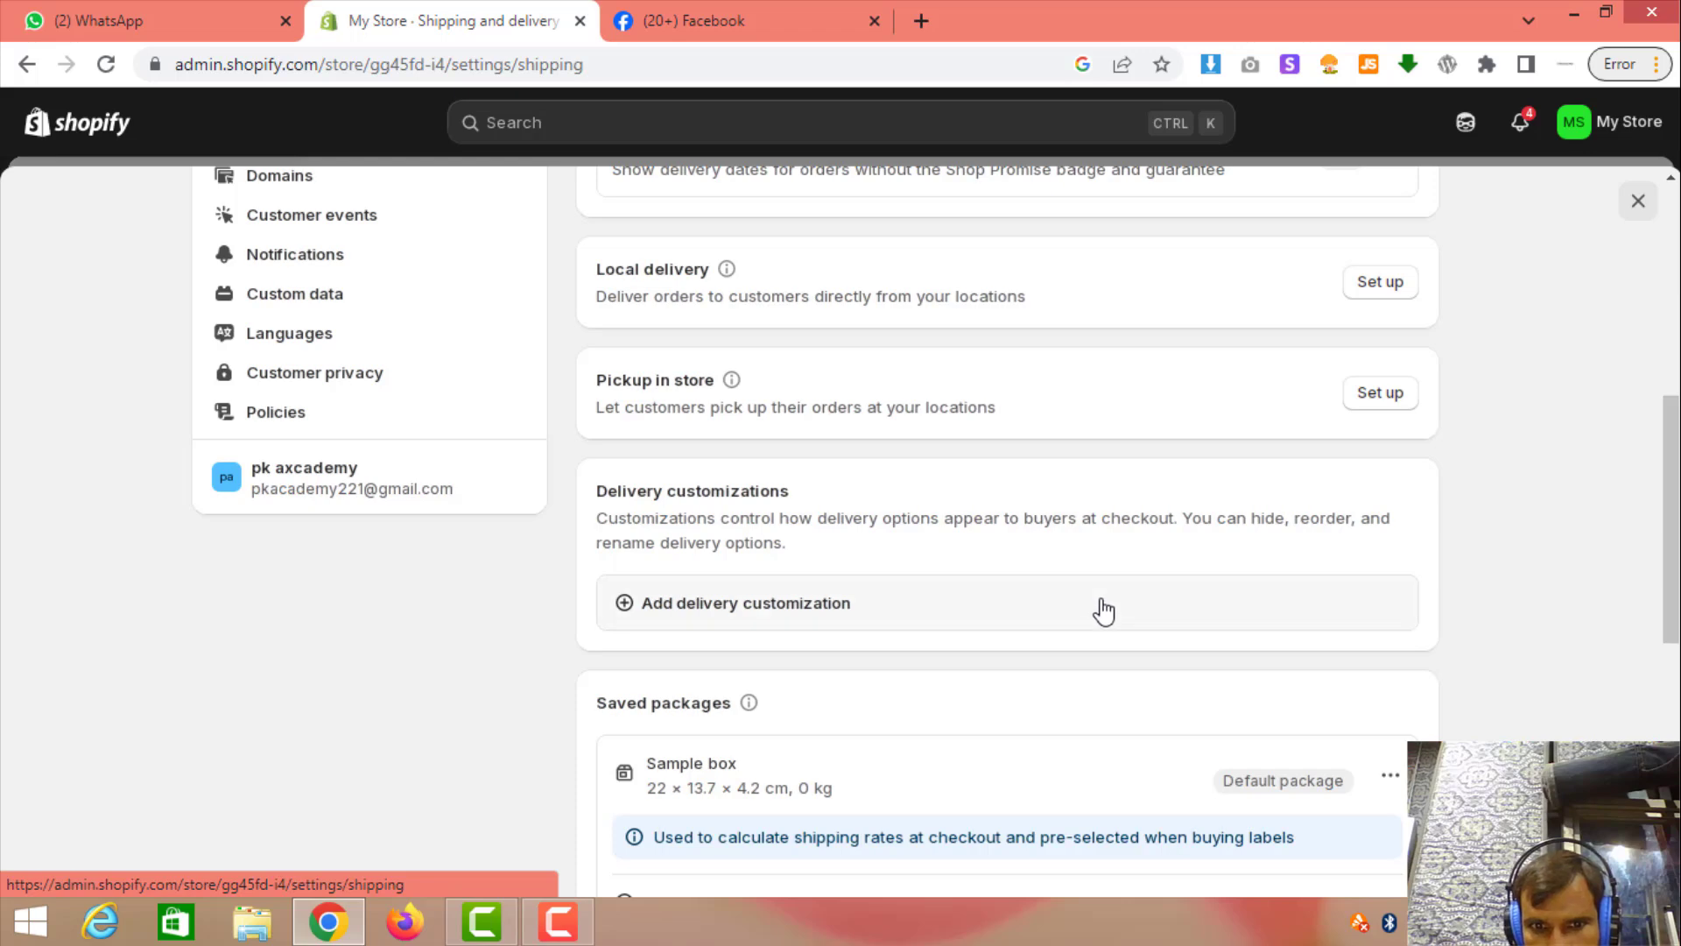
{"action": "scroll", "coordinate": [1102, 609], "scroll_direction": "down", "scroll_amount": 3}
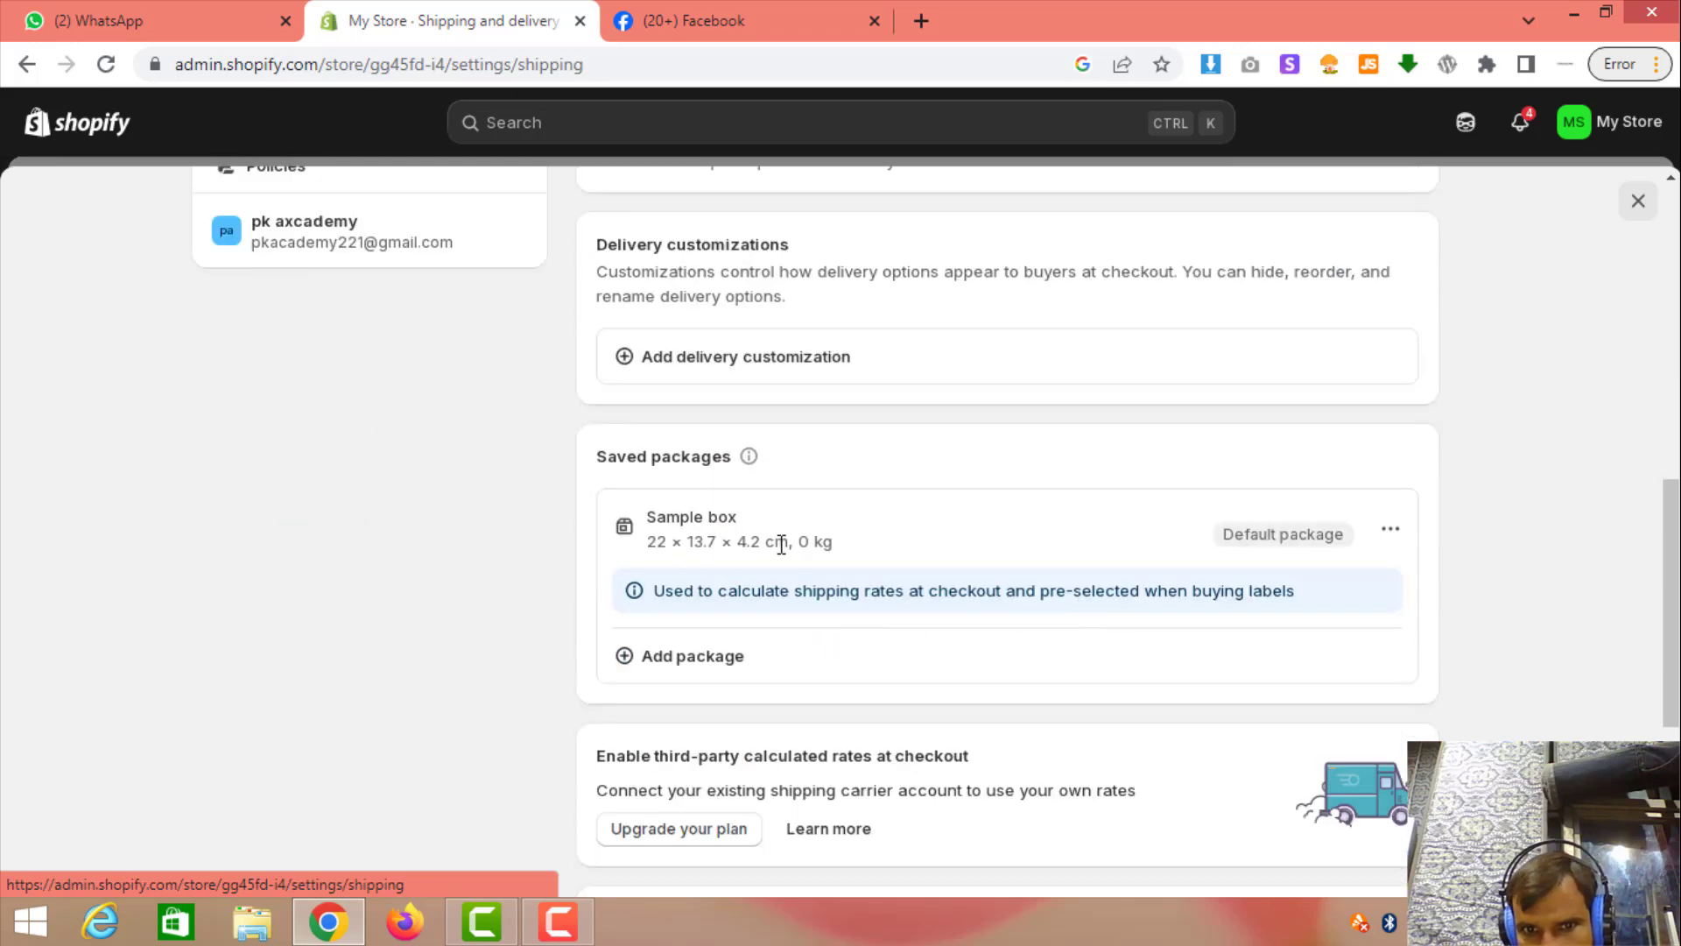
{"action": "scroll", "coordinate": [1246, 652], "scroll_direction": "down", "scroll_amount": 3}
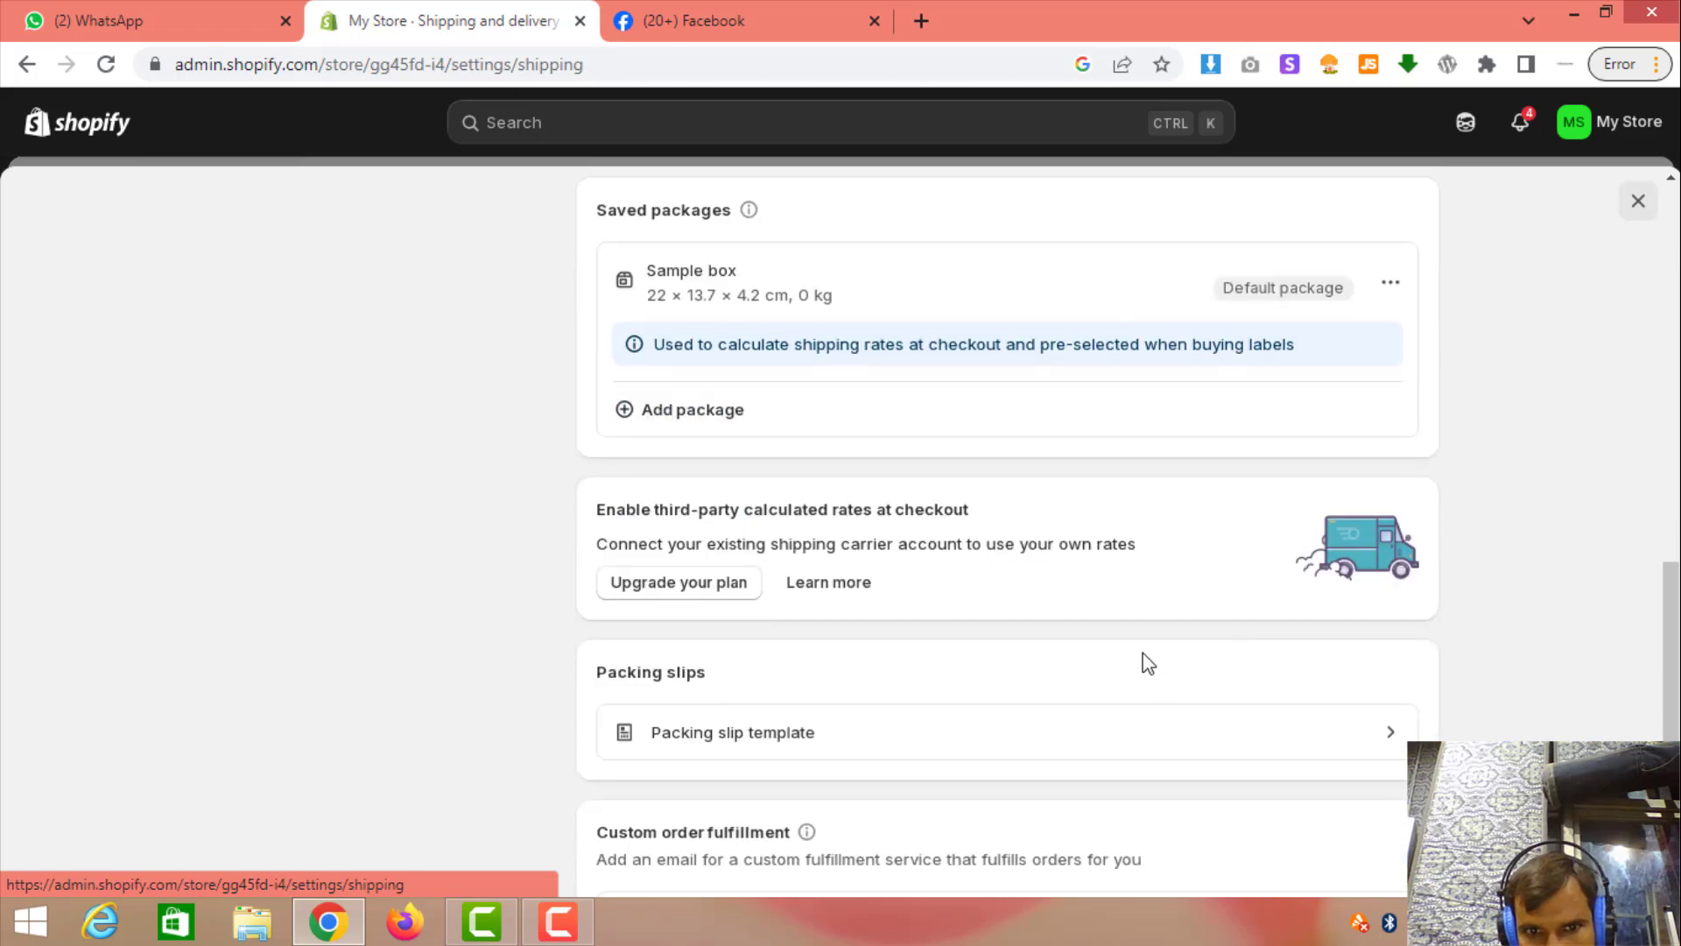
{"action": "scroll", "coordinate": [1148, 663], "scroll_direction": "down", "scroll_amount": 3}
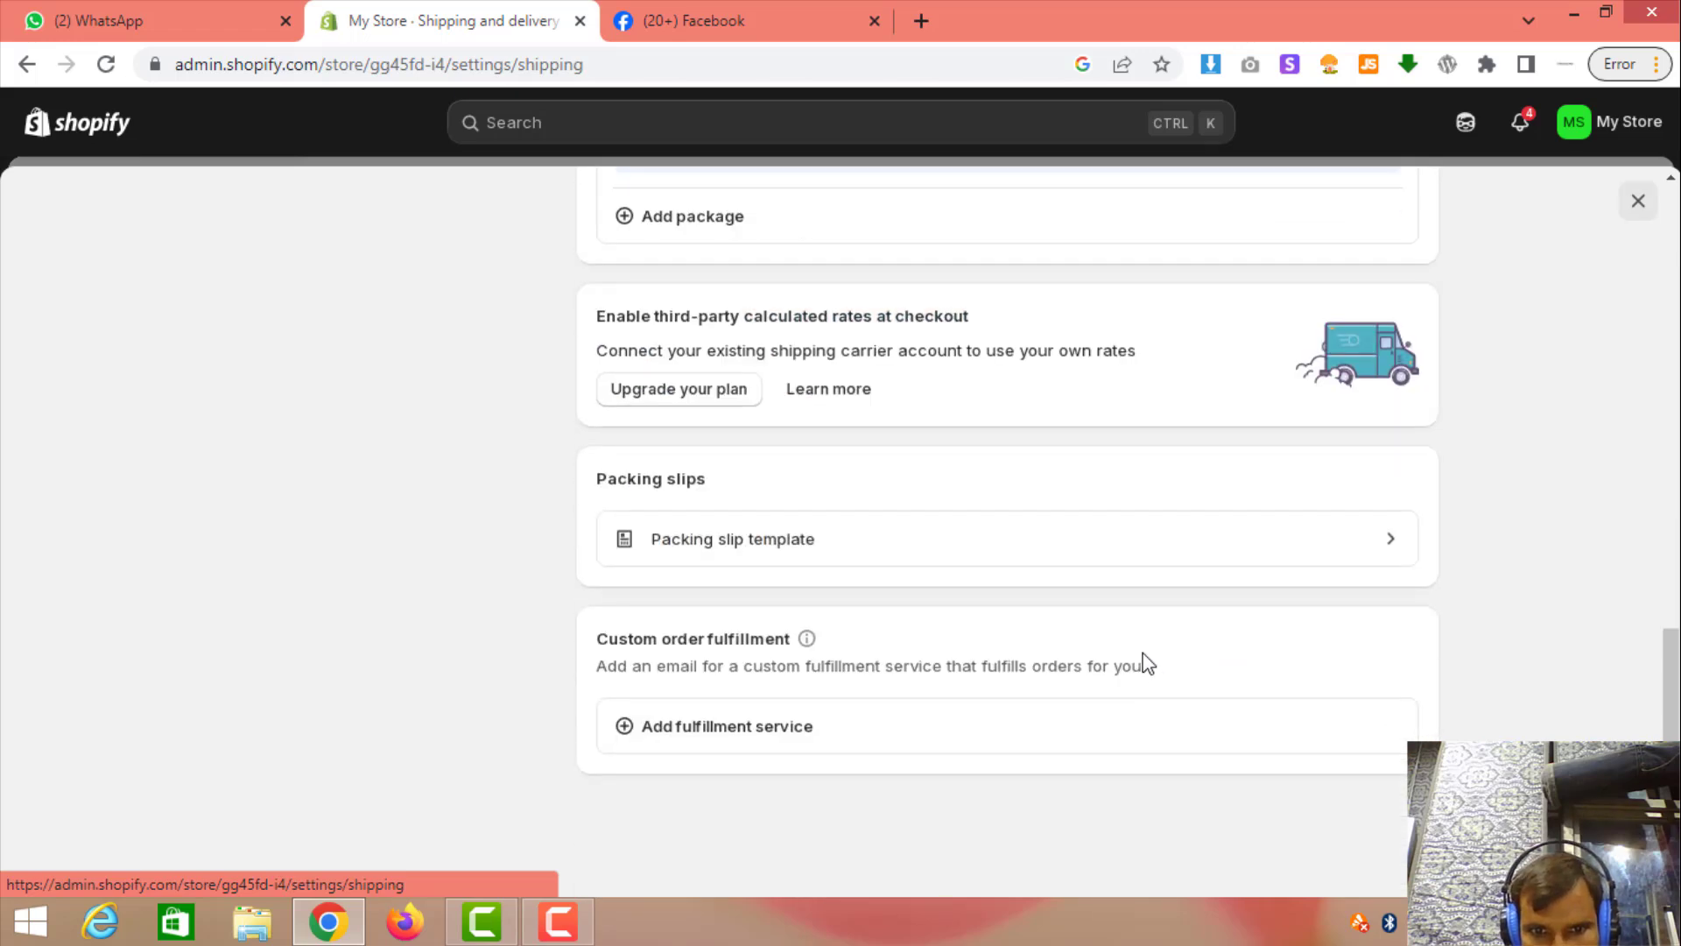
{"action": "scroll", "coordinate": [1148, 663], "scroll_direction": "up", "scroll_amount": 15}
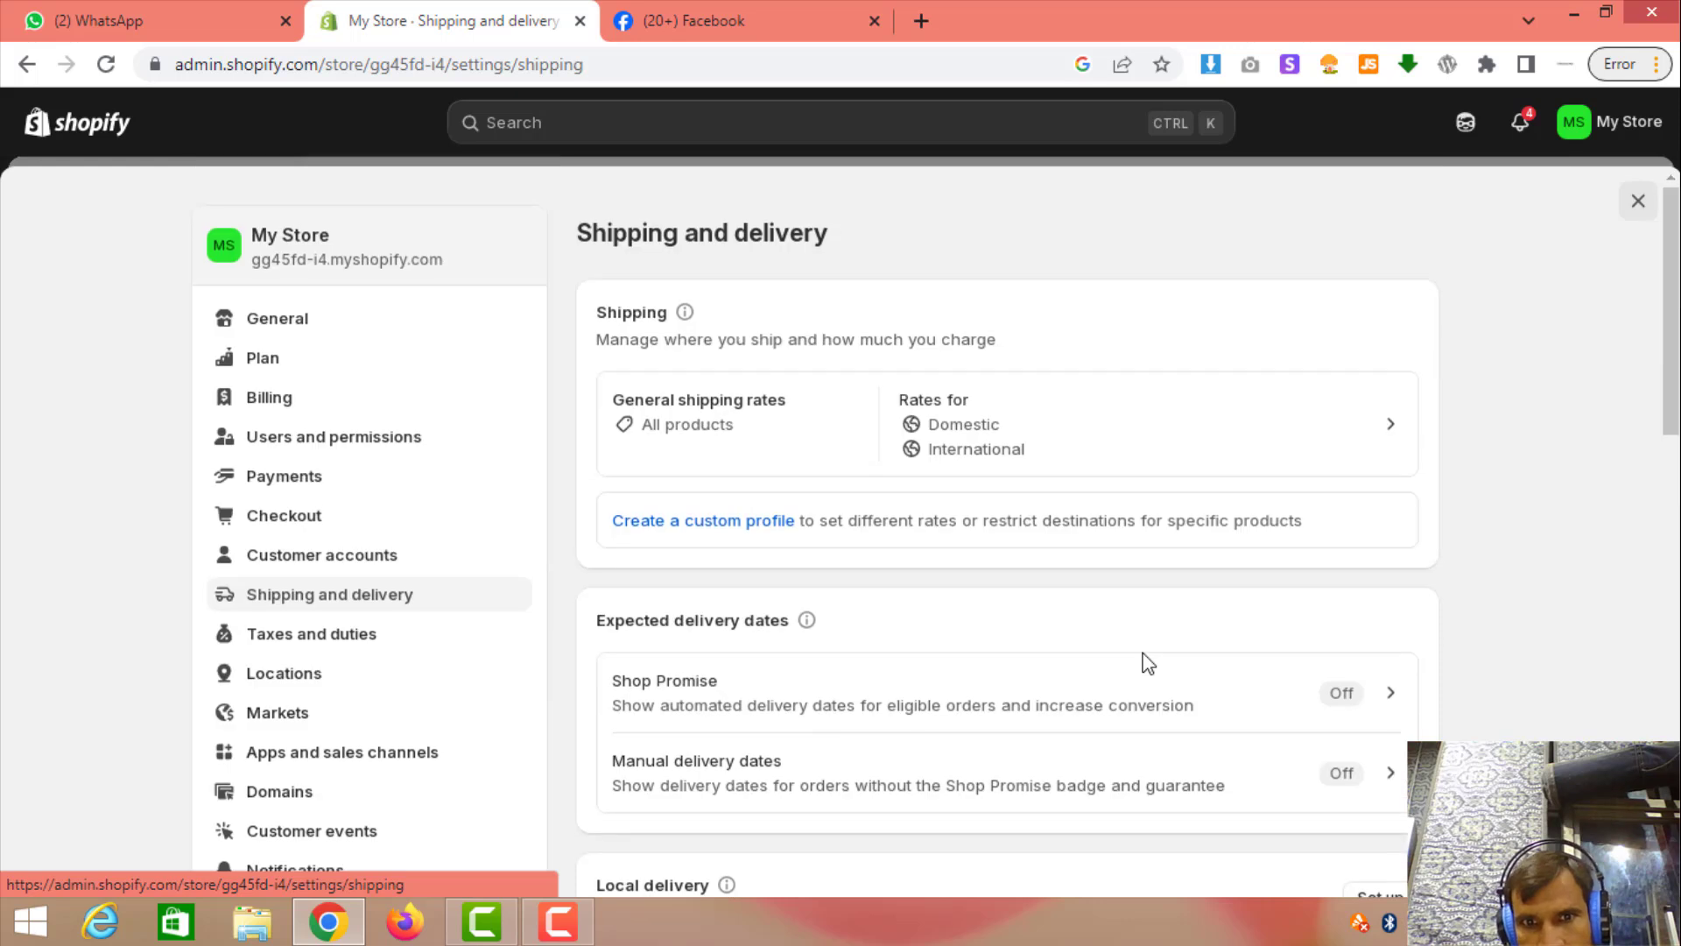
Open the general shipping rates profile and examine its fulfillment location, domestic and international zones, and rates
{"action": "left_click", "coordinate": [1345, 444]}
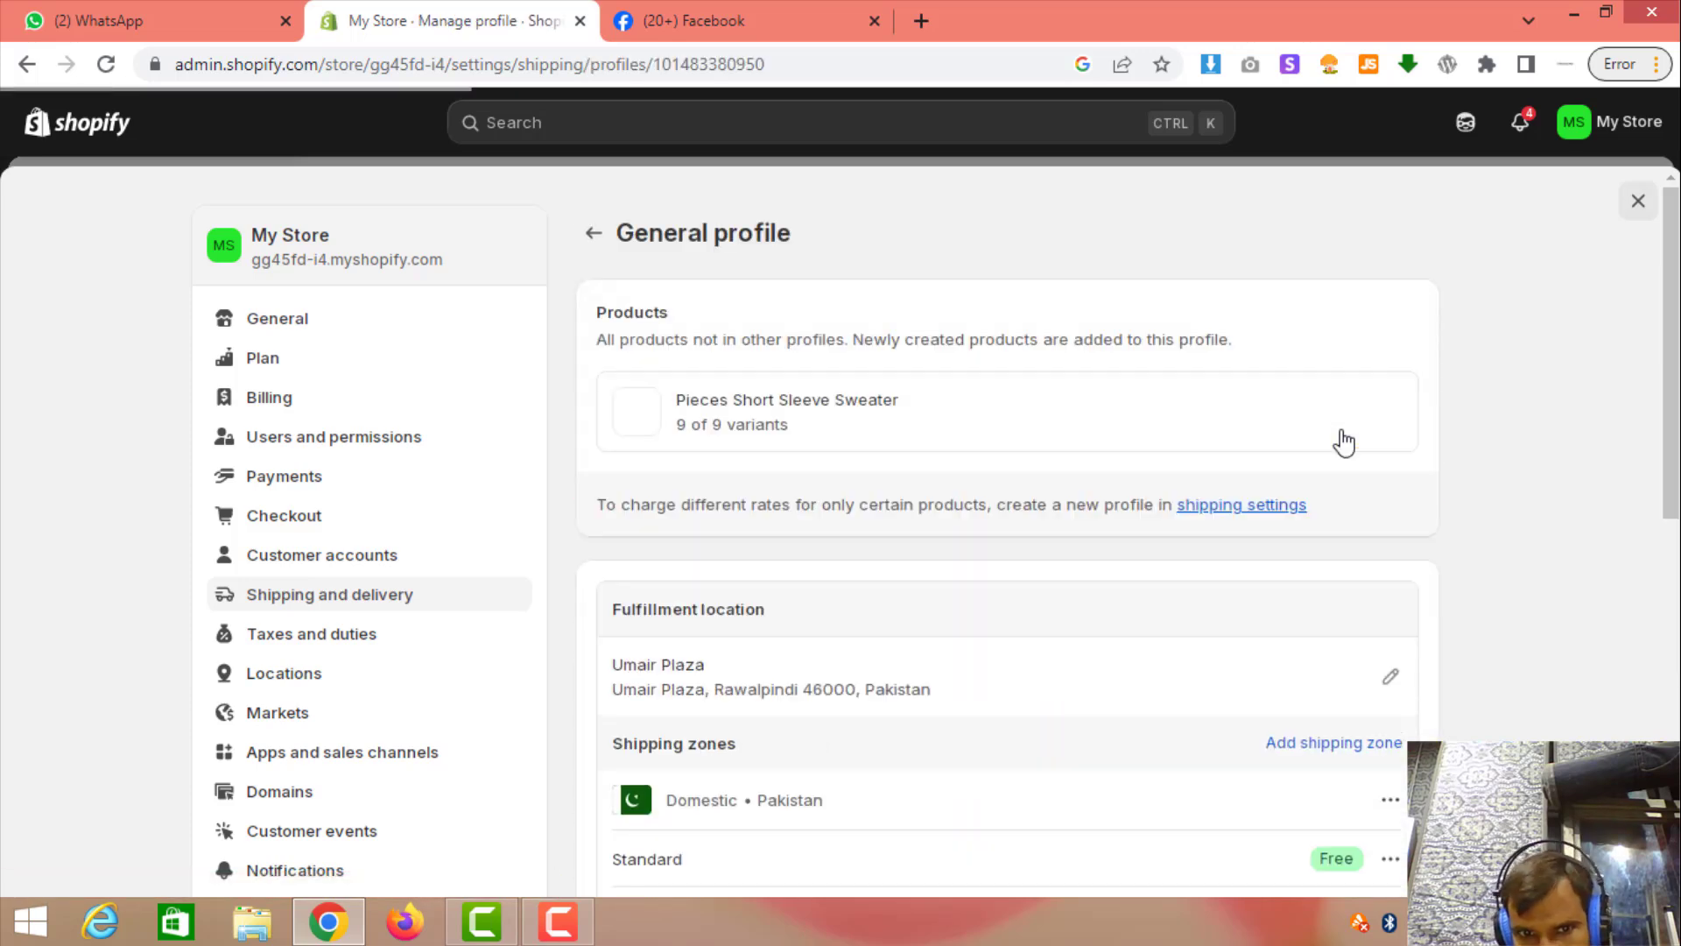
{"action": "scroll", "coordinate": [1198, 526], "scroll_direction": "down", "scroll_amount": 2}
{"action": "scroll", "coordinate": [896, 497], "scroll_direction": "down", "scroll_amount": 3}
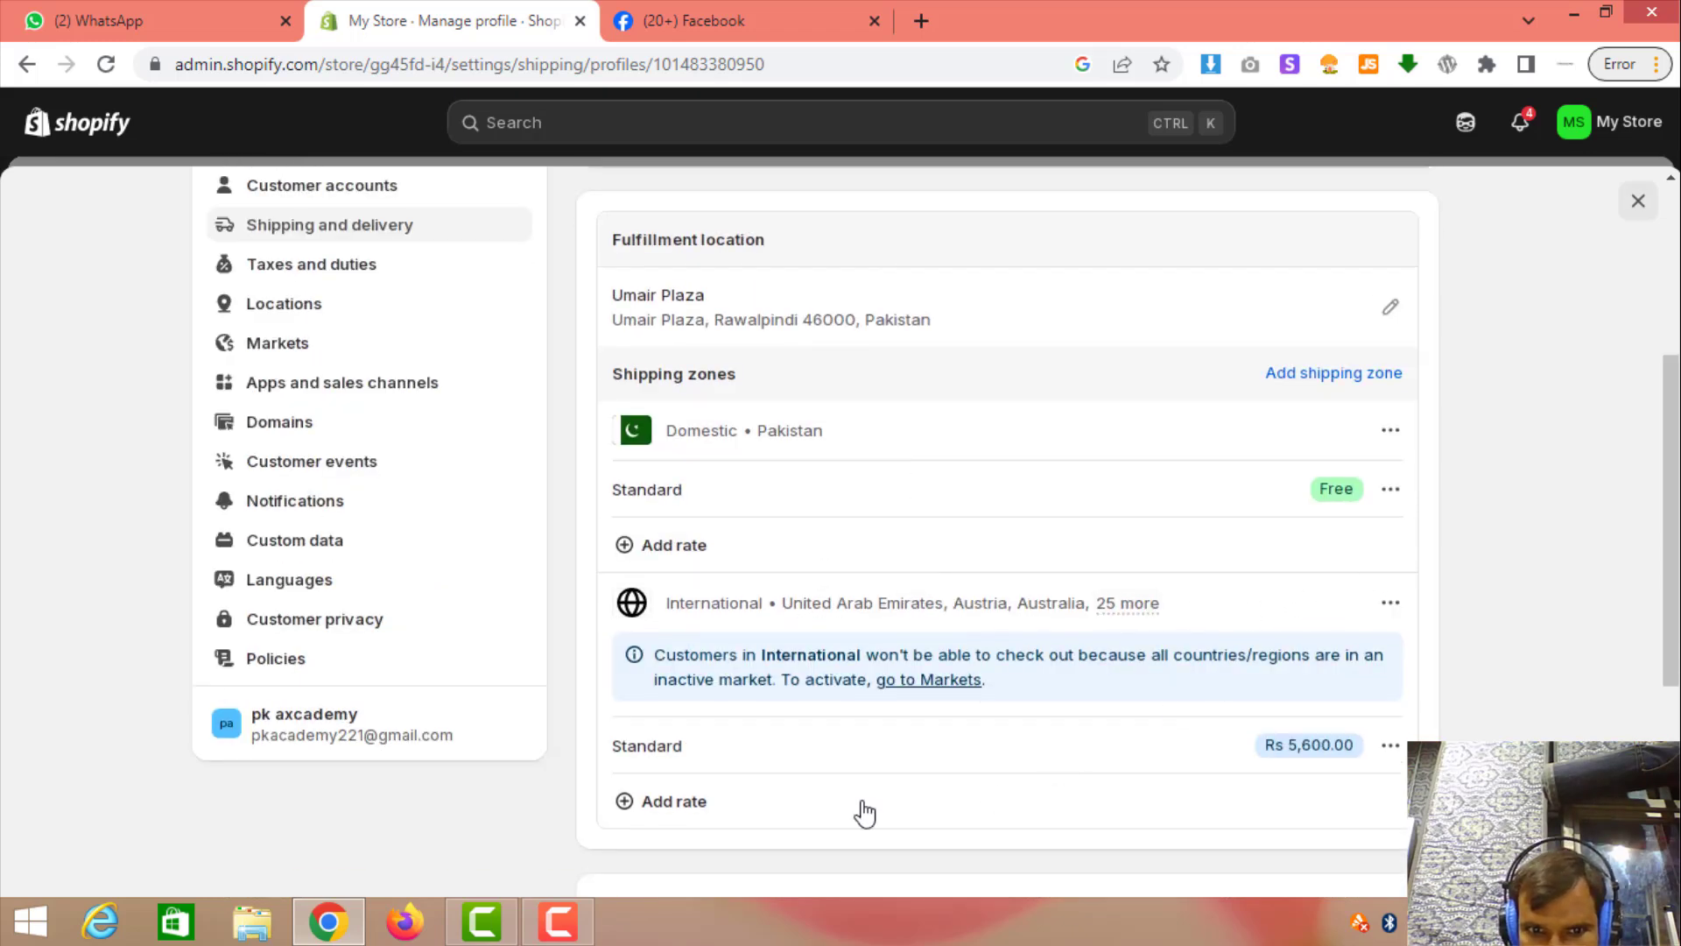
{"action": "scroll", "coordinate": [863, 601], "scroll_direction": "up", "scroll_amount": 2}
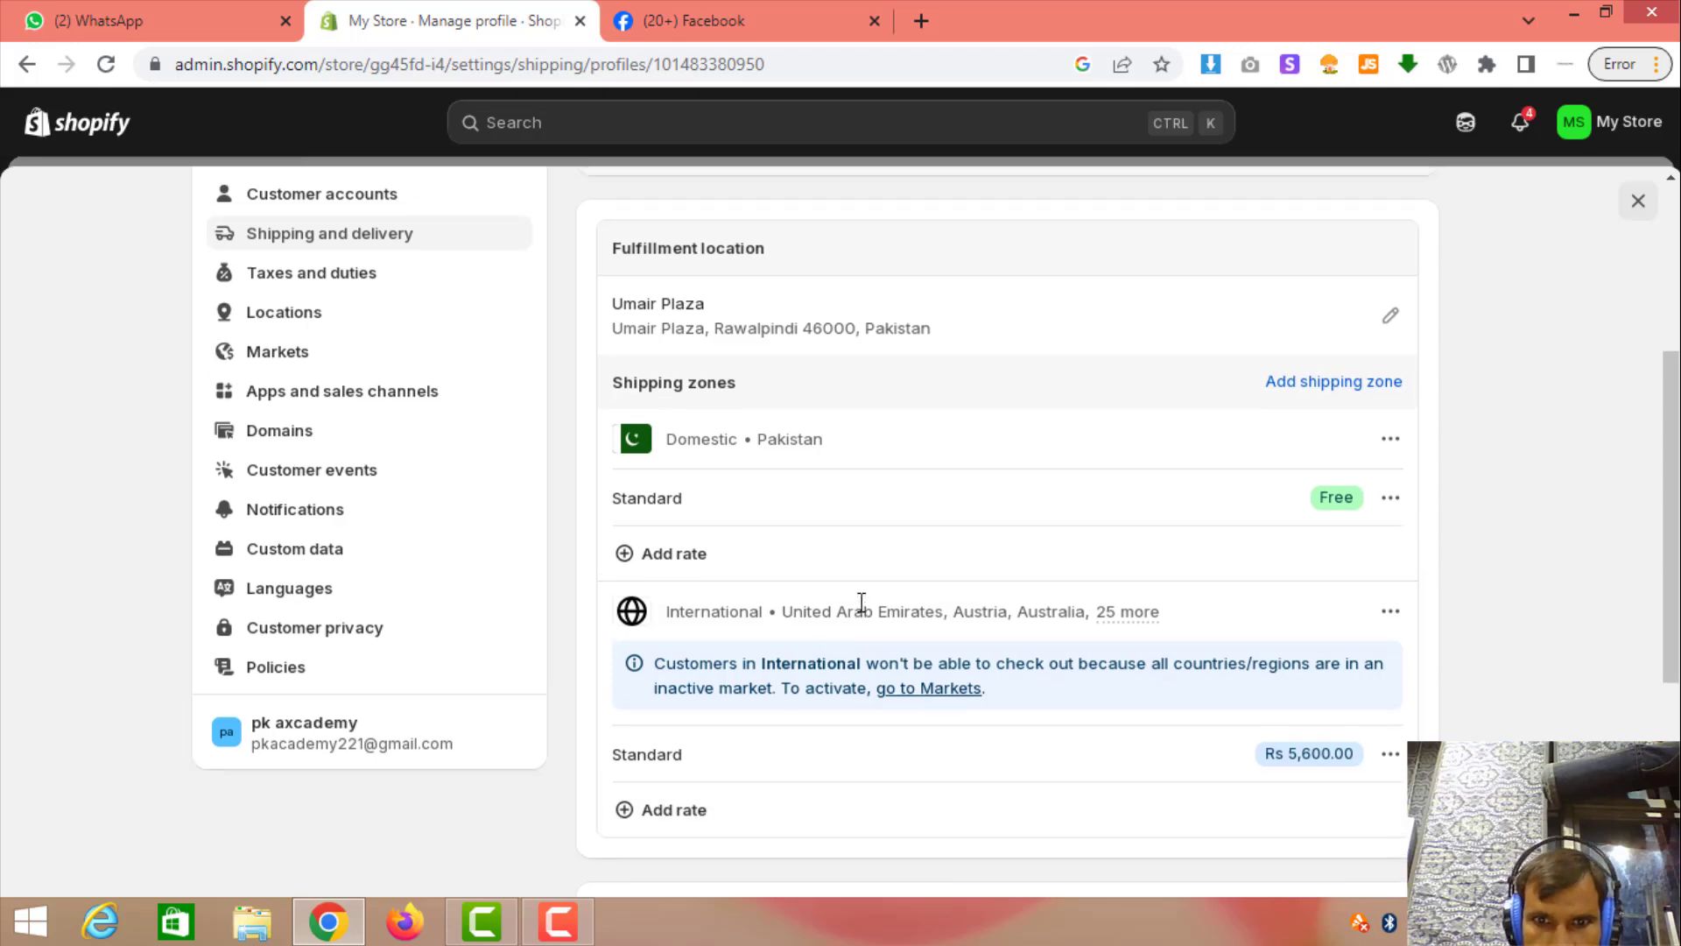
Open the Taxes and duties settings and look through the list of tax regions
{"action": "scroll", "coordinate": [862, 612], "scroll_direction": "up", "scroll_amount": 4}
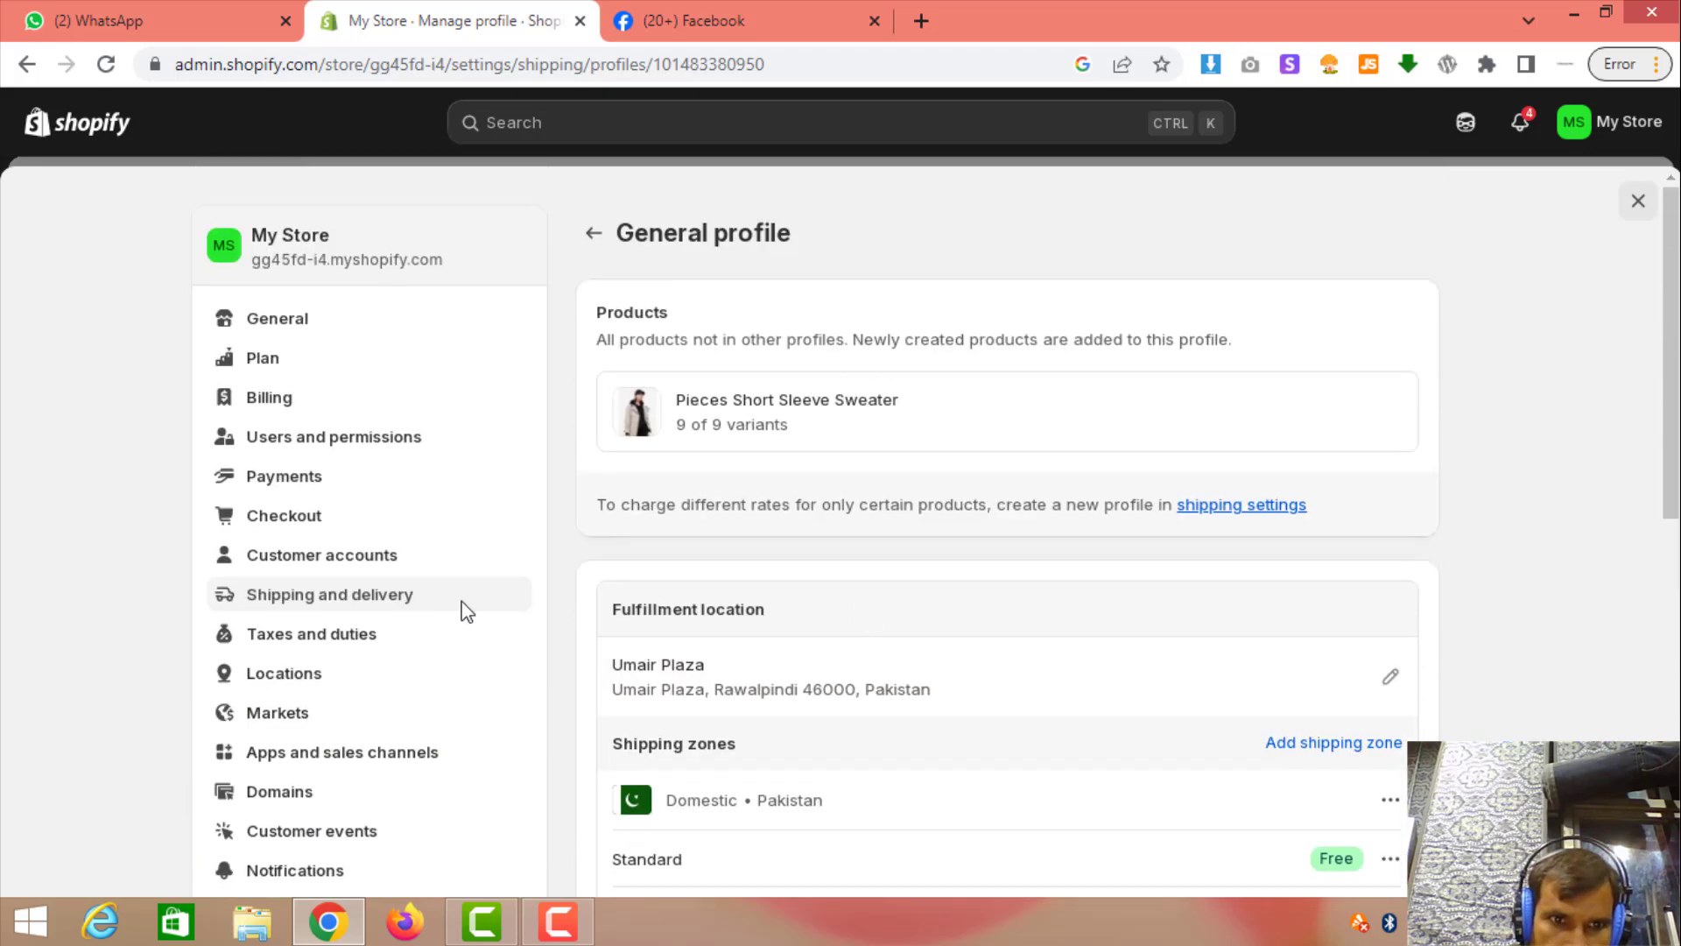
{"action": "left_click", "coordinate": [387, 648]}
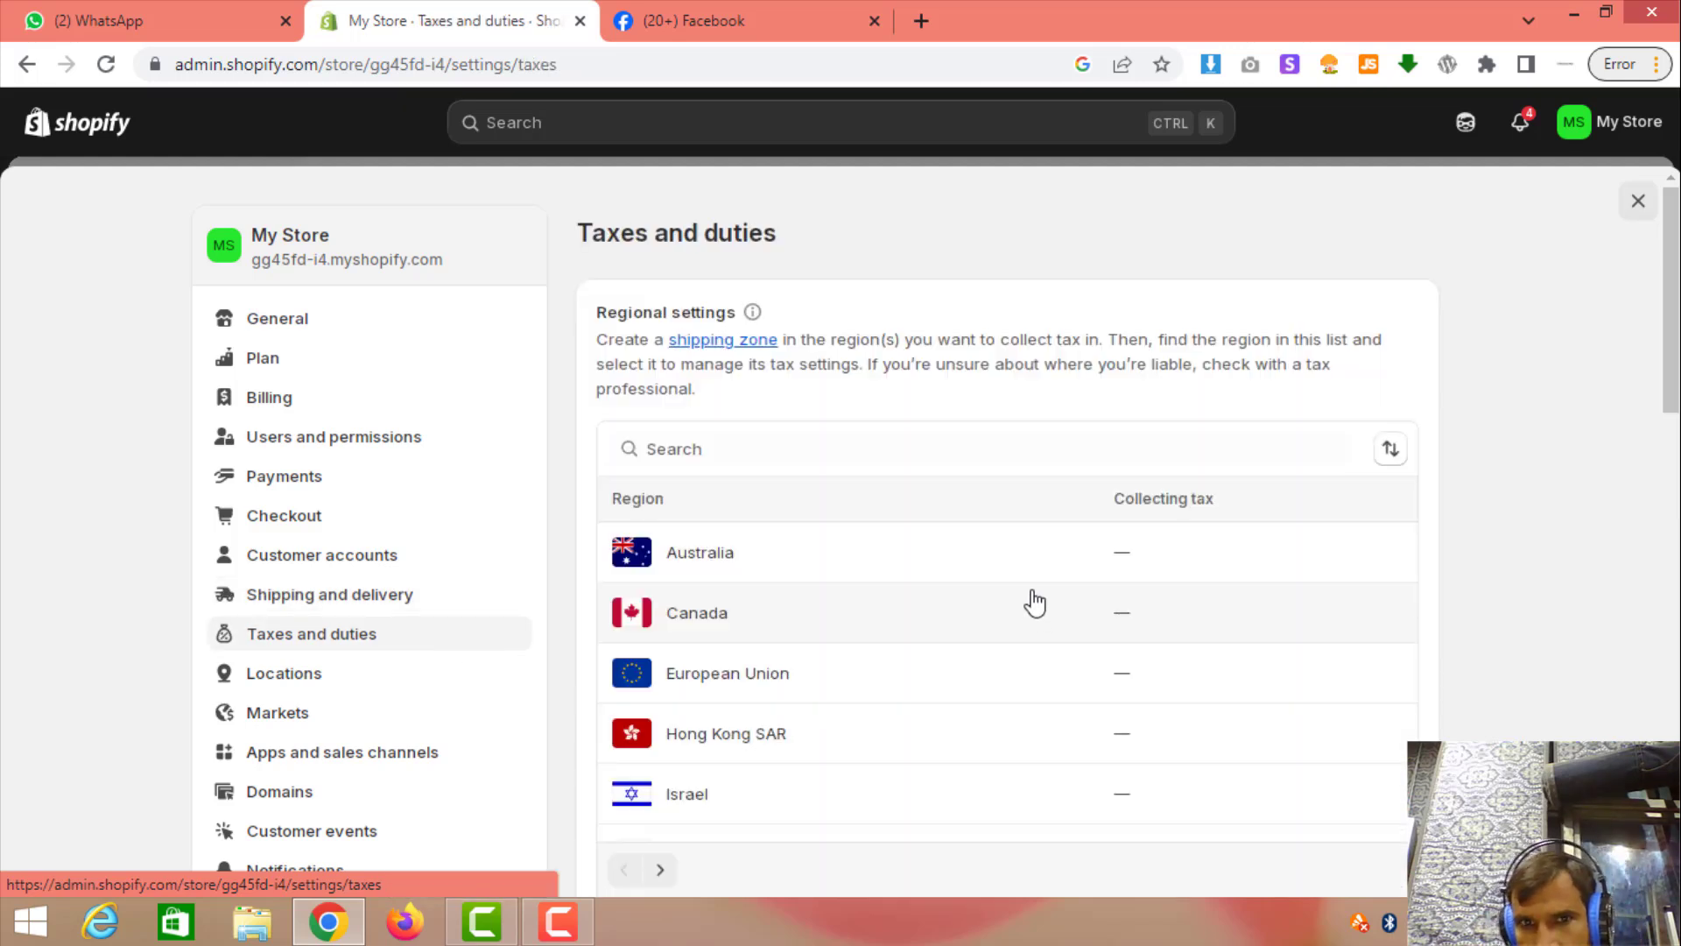
{"action": "scroll", "coordinate": [1085, 702], "scroll_direction": "down", "scroll_amount": 3}
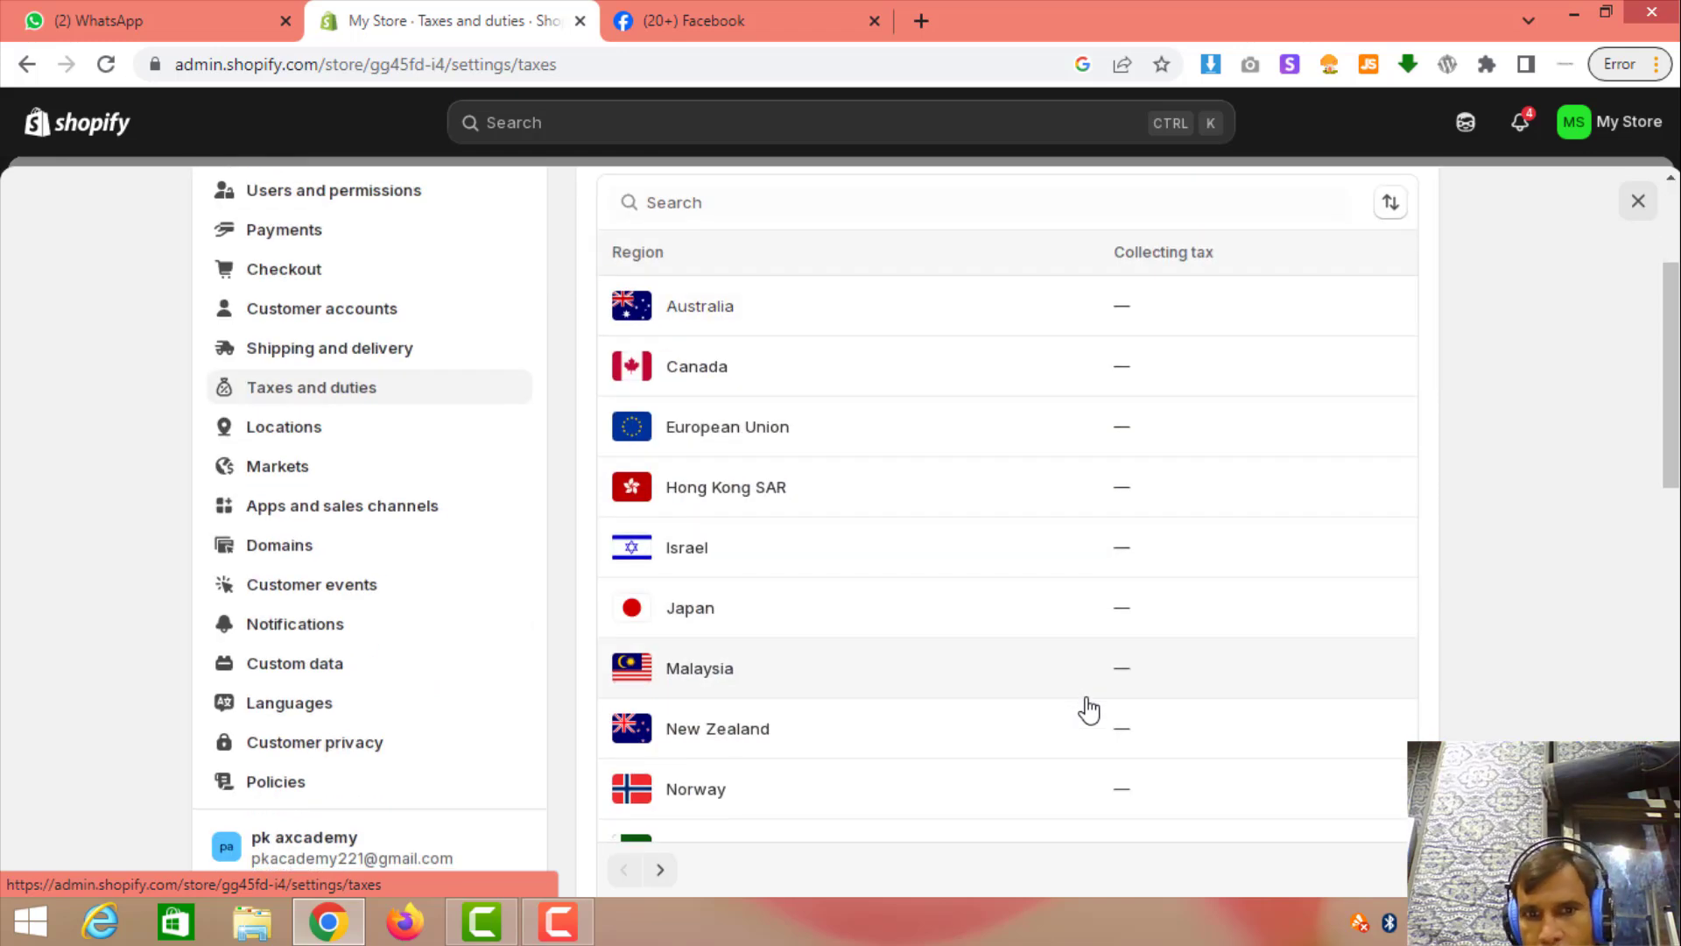
{"action": "scroll", "coordinate": [1089, 709], "scroll_direction": "up", "scroll_amount": 2}
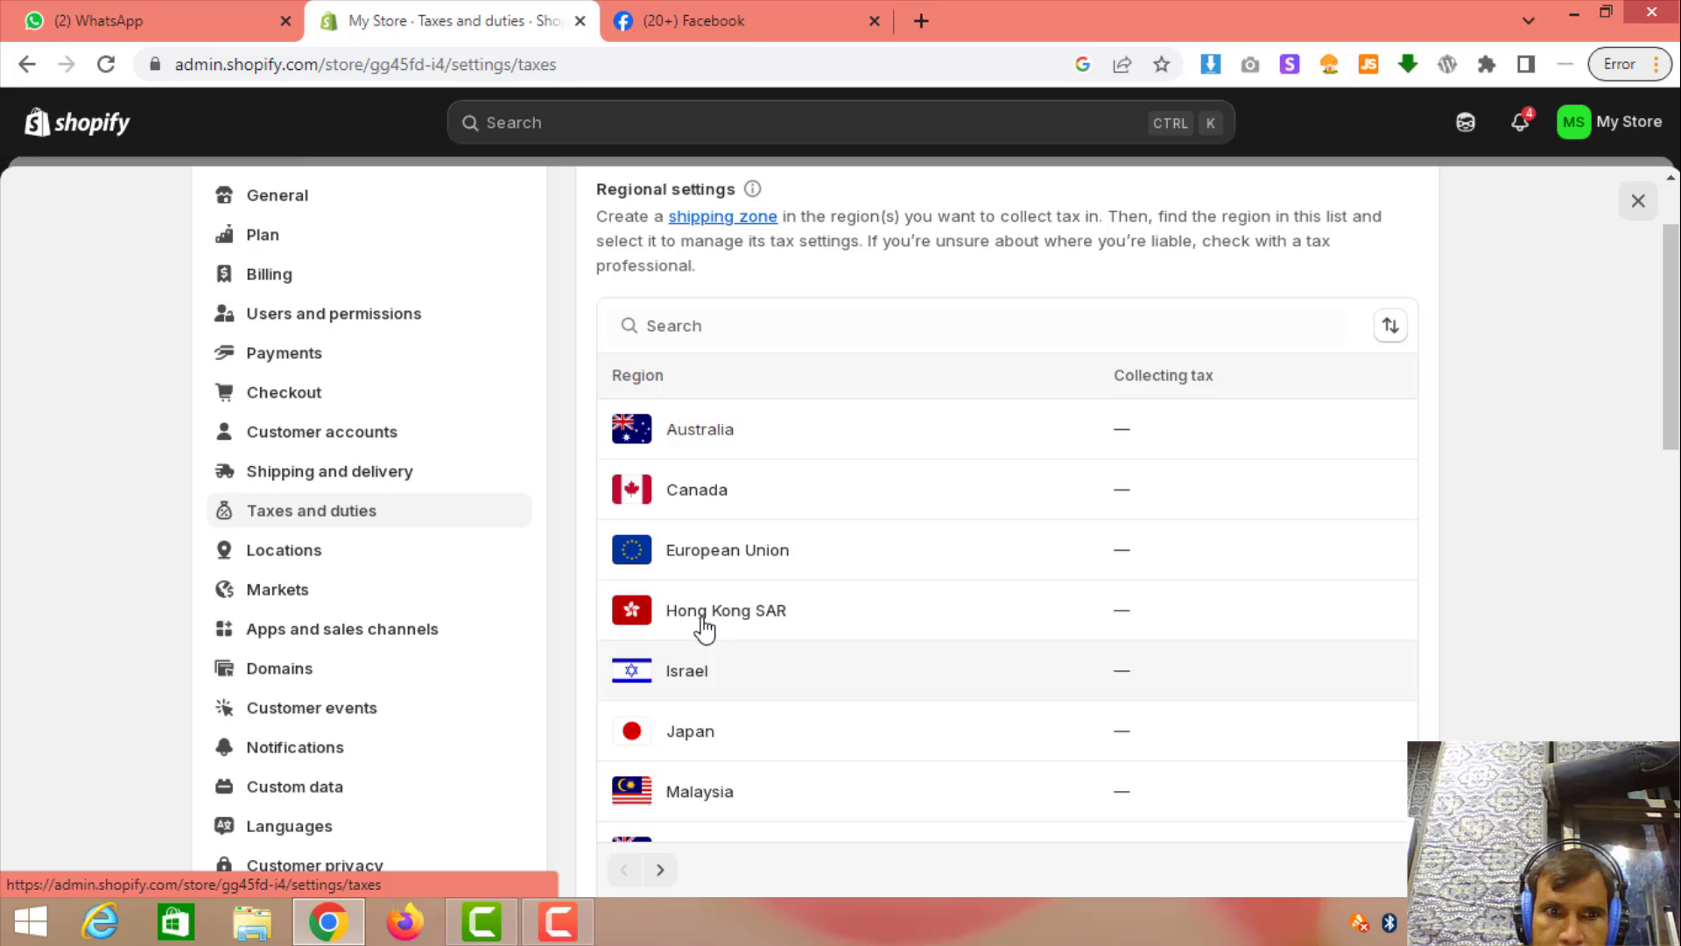
Start a new location in the Locations settings and try Oman as the country/region of its address
{"action": "left_click", "coordinate": [296, 553]}
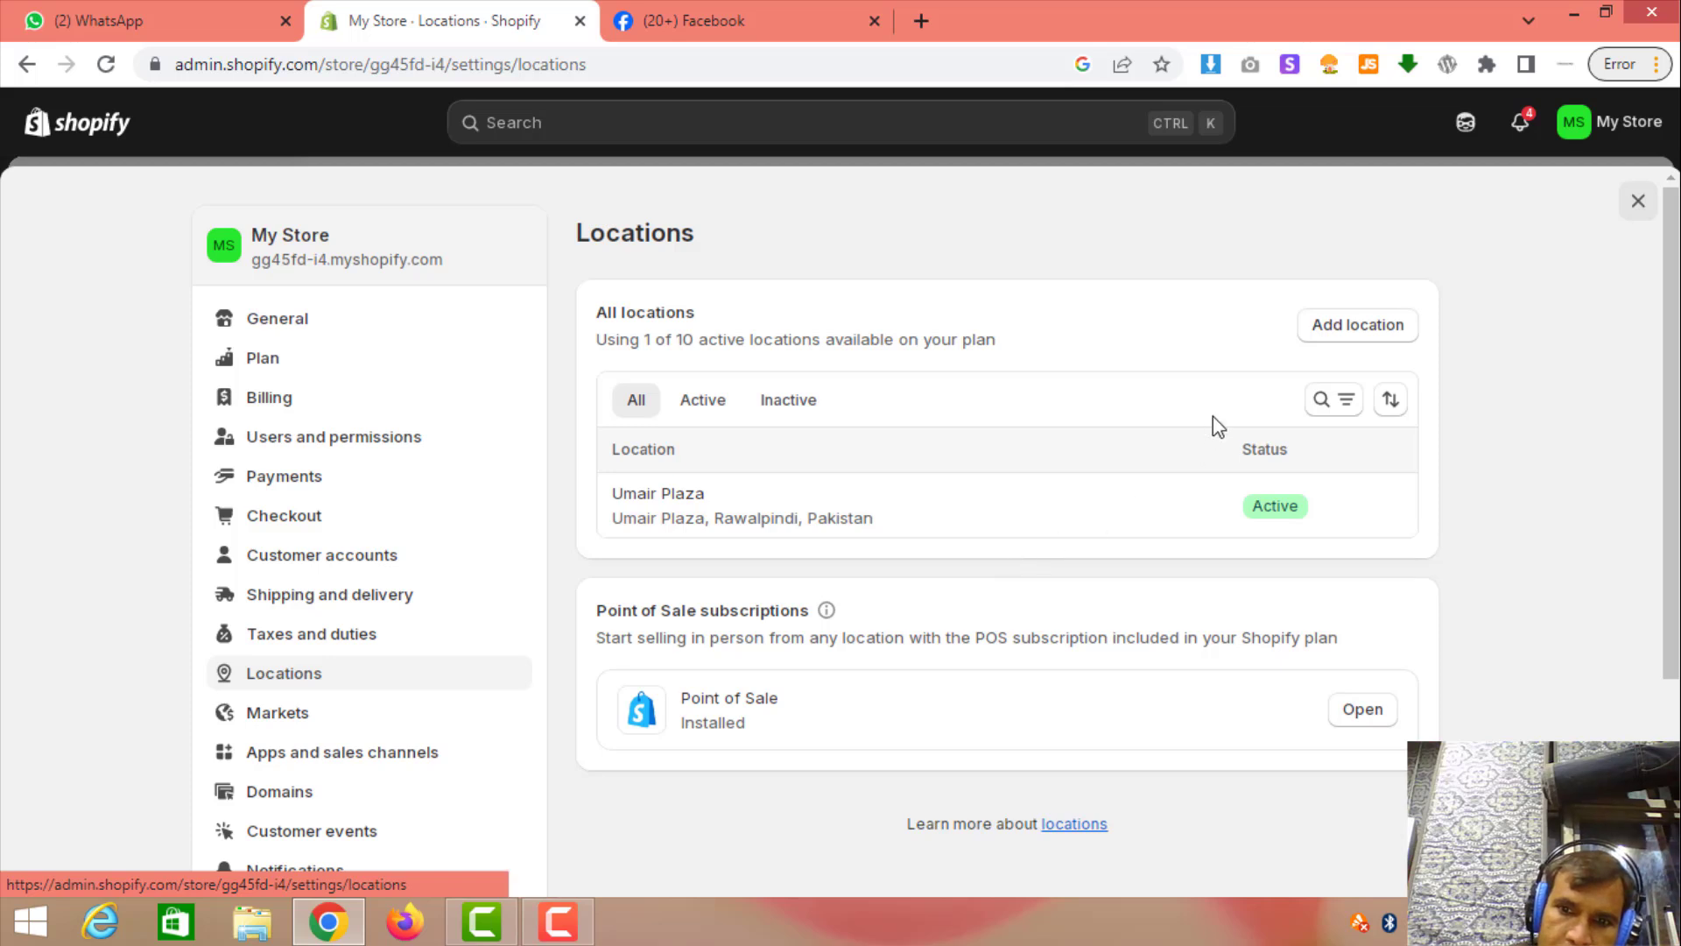
{"action": "left_click", "coordinate": [1373, 337]}
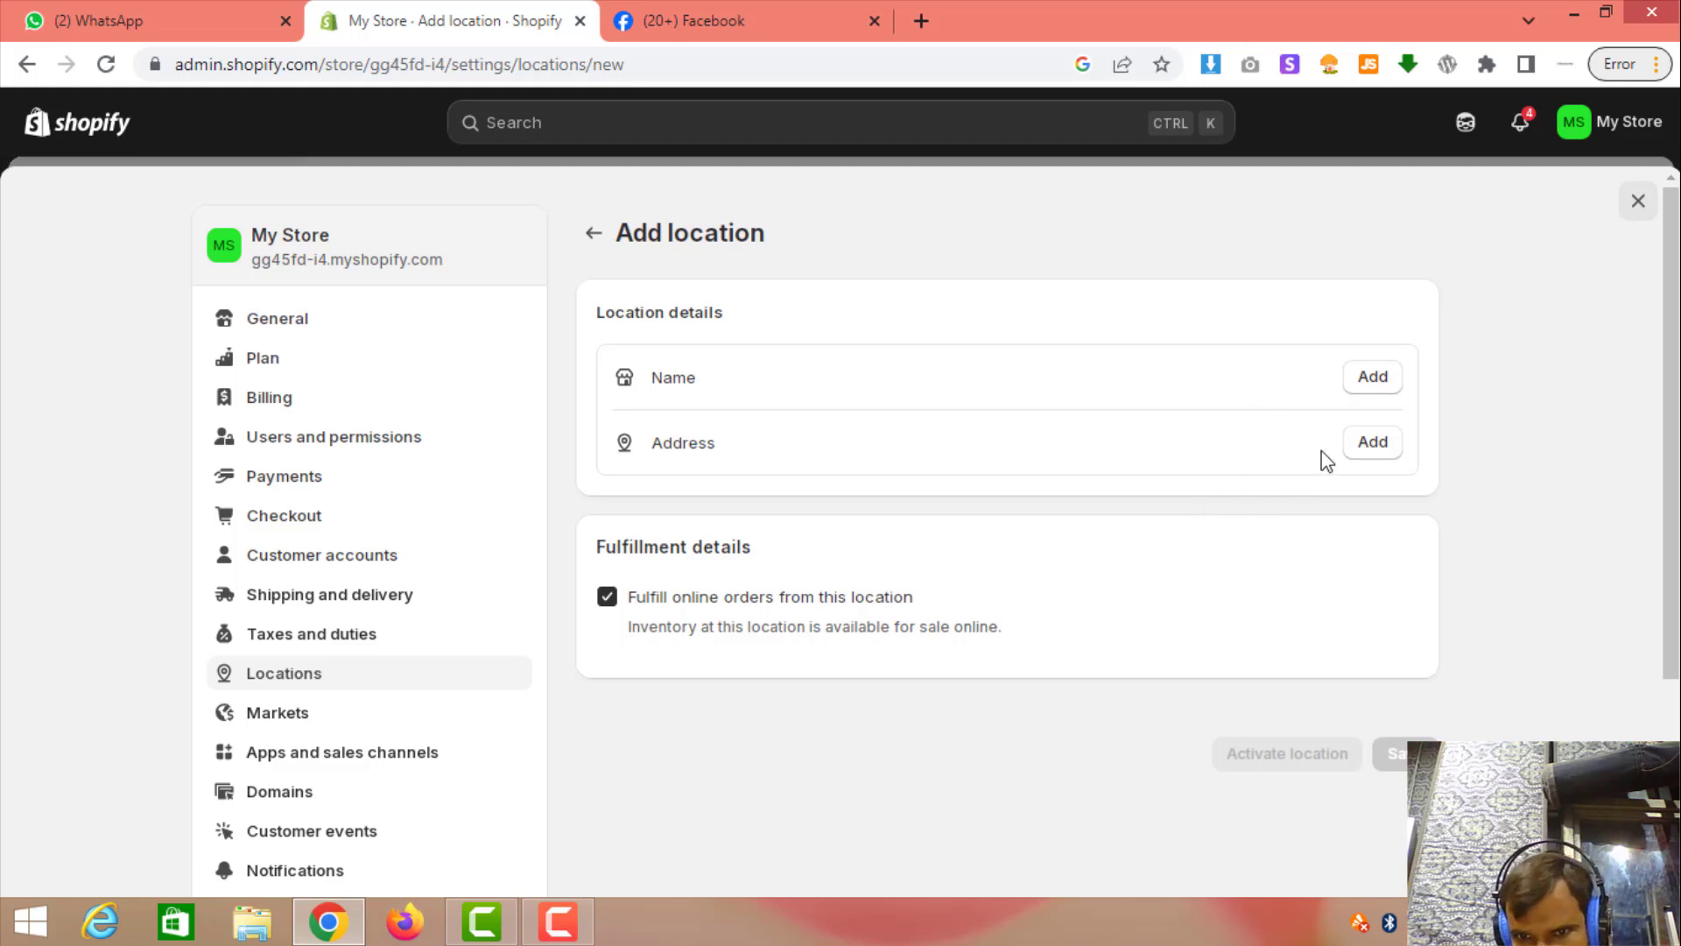
{"action": "left_click", "coordinate": [1373, 447]}
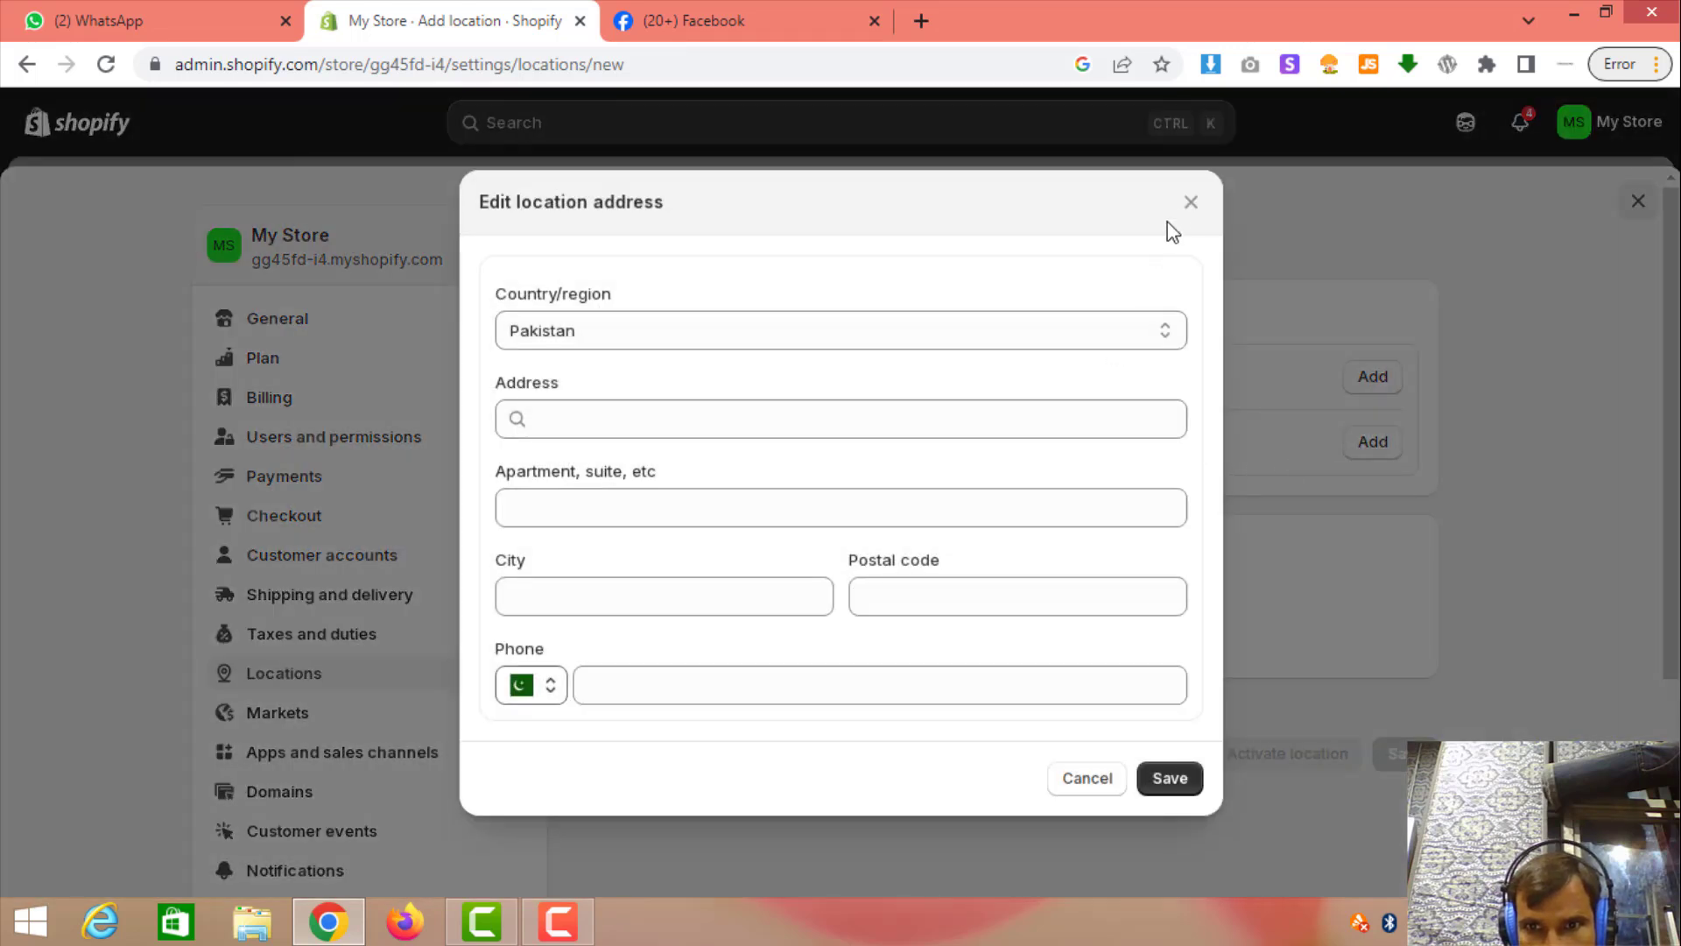
{"action": "left_click", "coordinate": [1091, 340]}
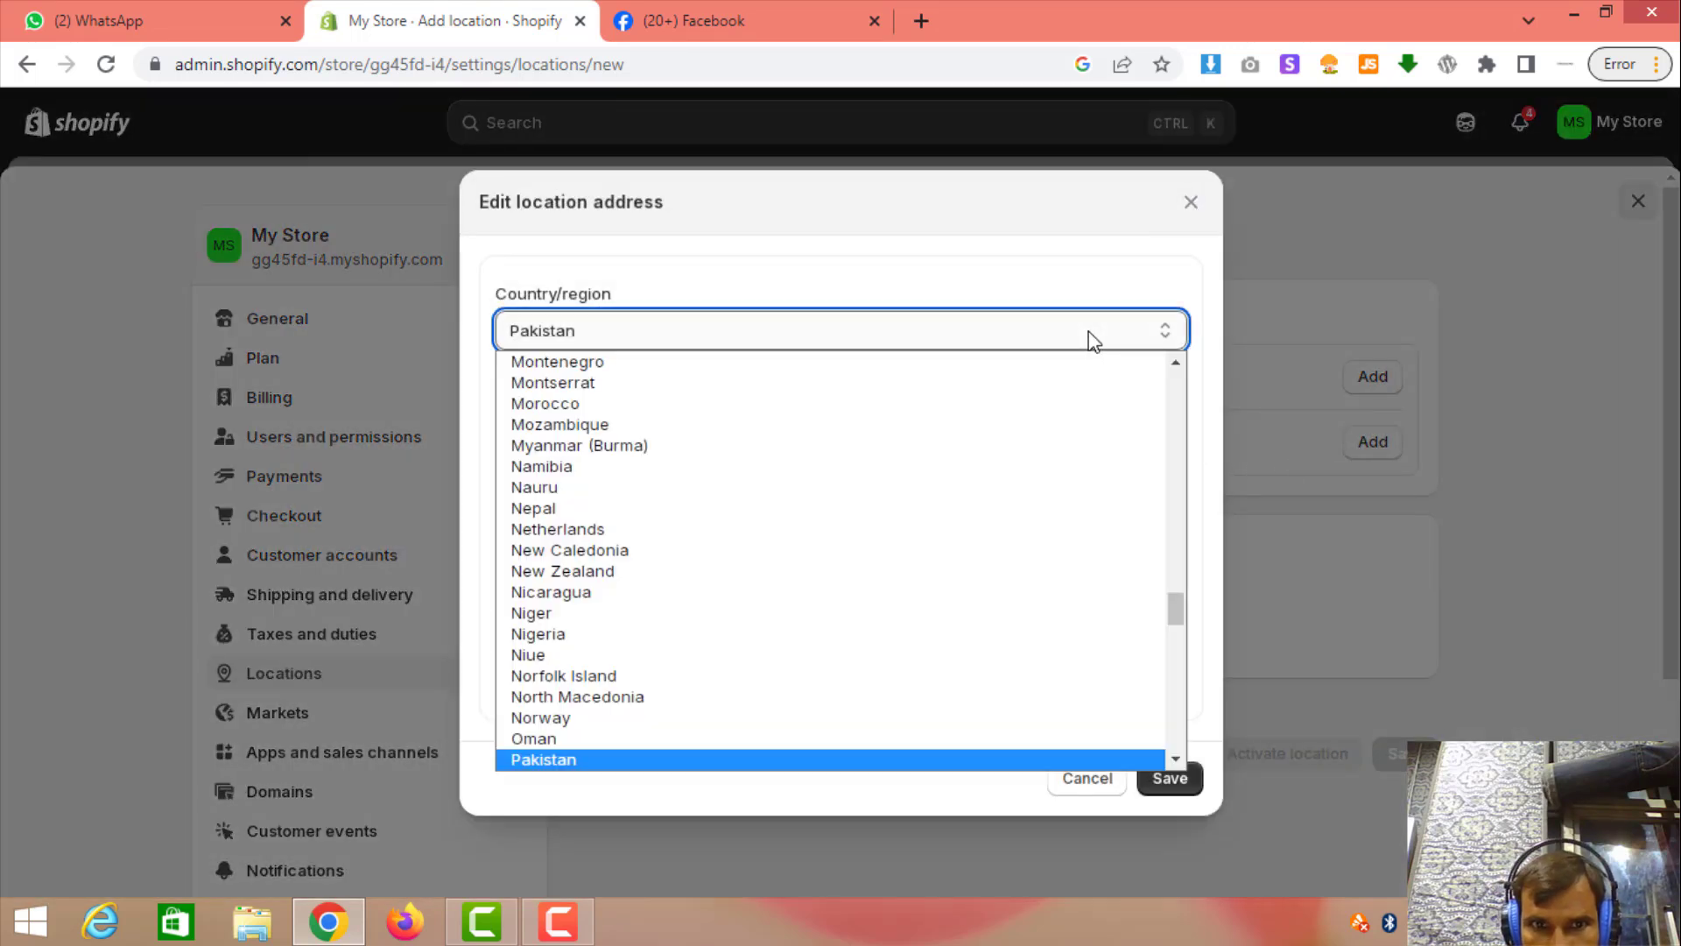
{"action": "left_click", "coordinate": [817, 738]}
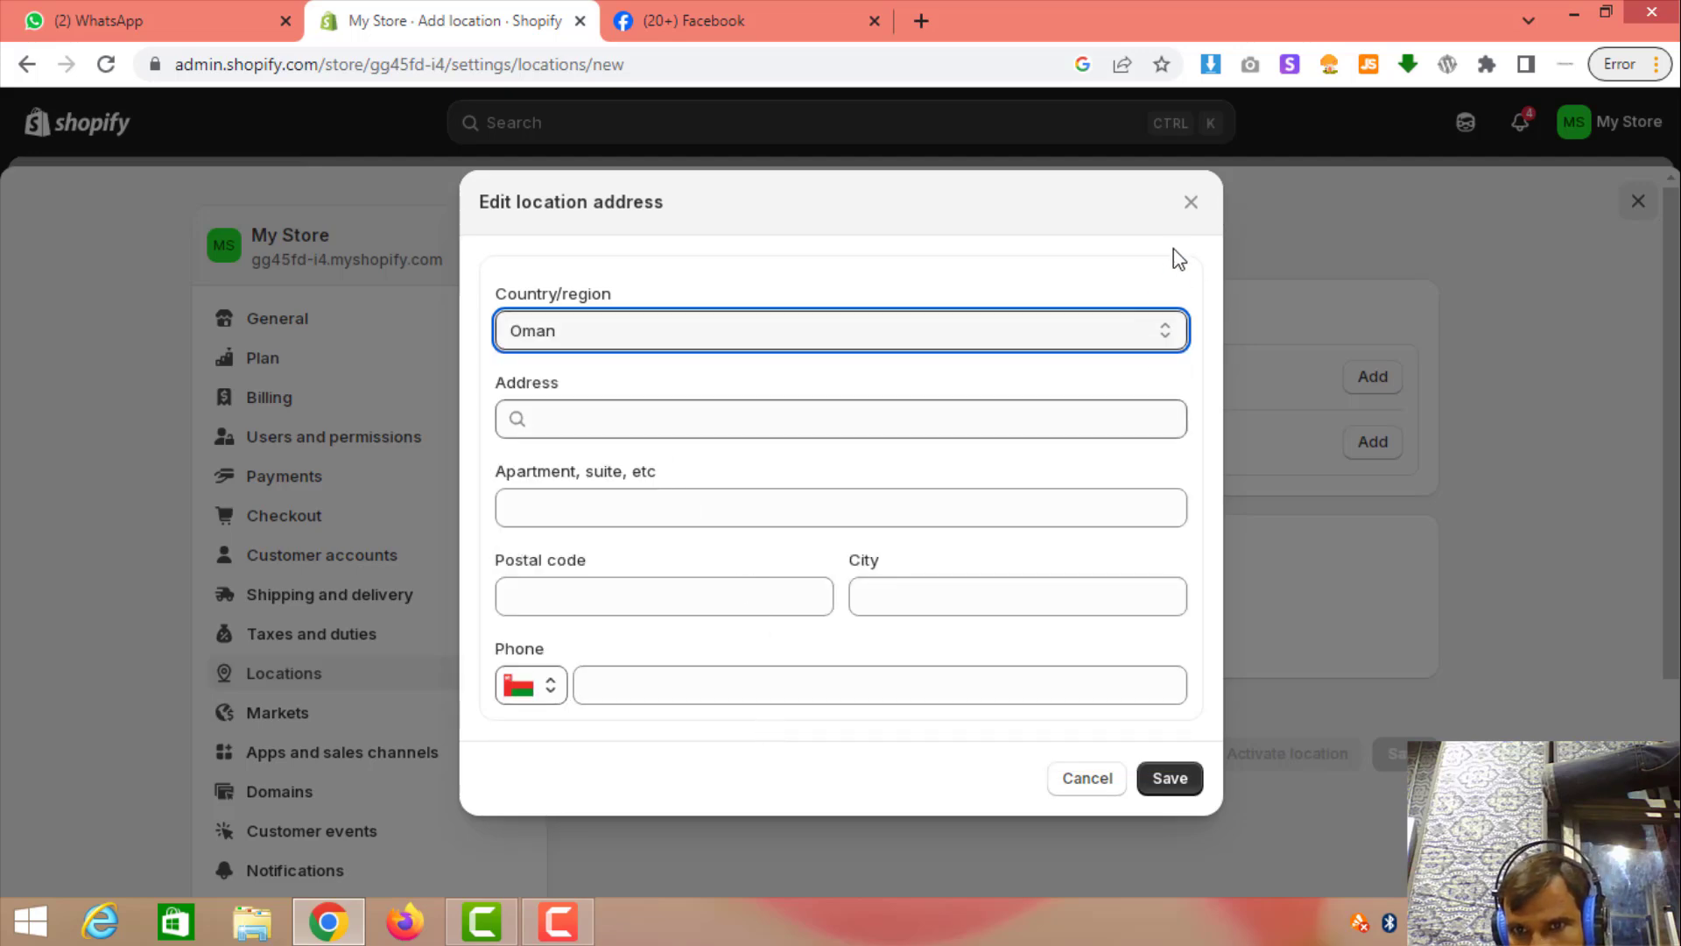
{"action": "left_click", "coordinate": [1599, 371]}
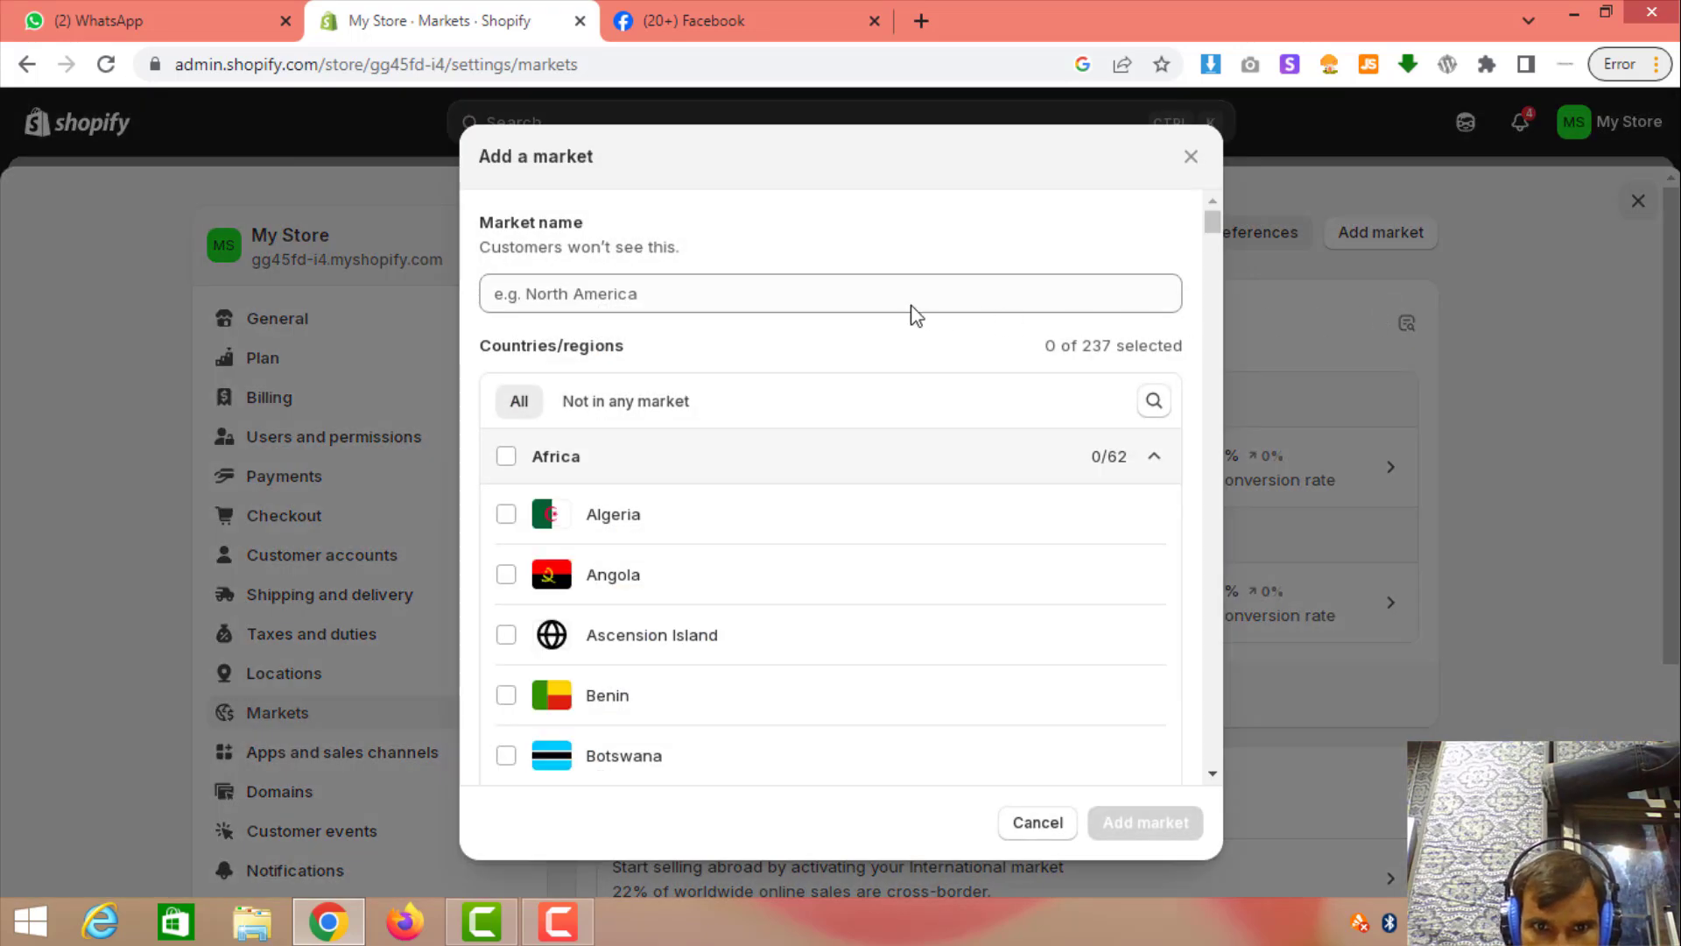
Try to add a market named "united state" with Tunisia selected from the country list, then reload the page
{"action": "left_click", "coordinate": [801, 298]}
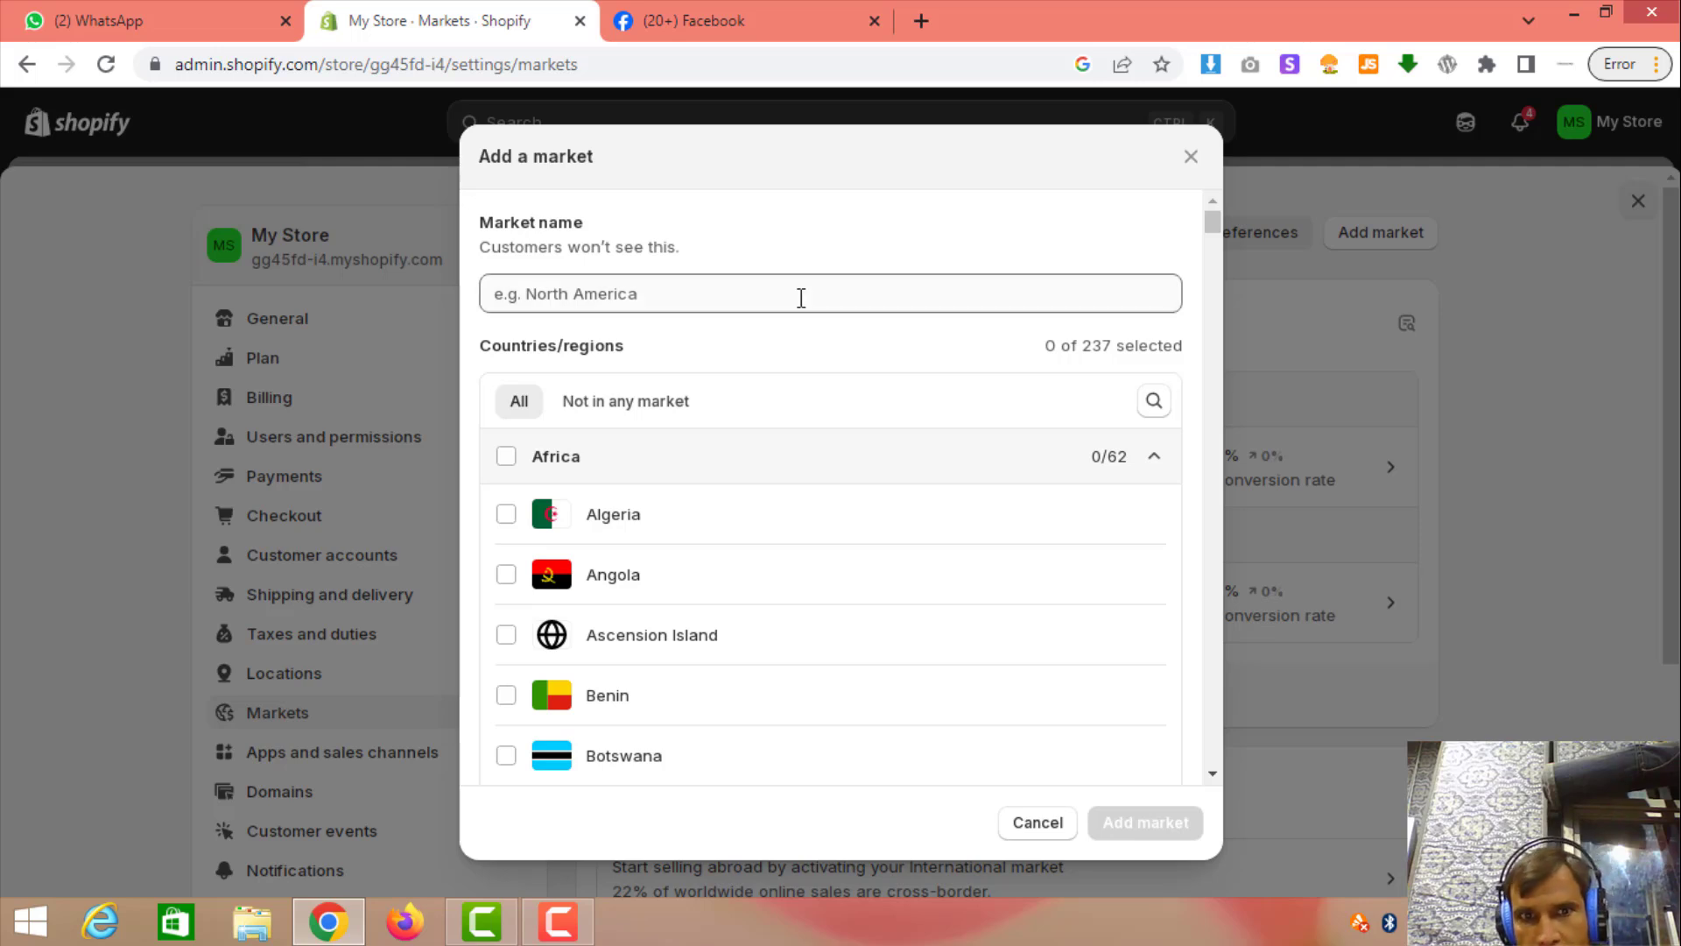
{"action": "type", "text": "unite"}
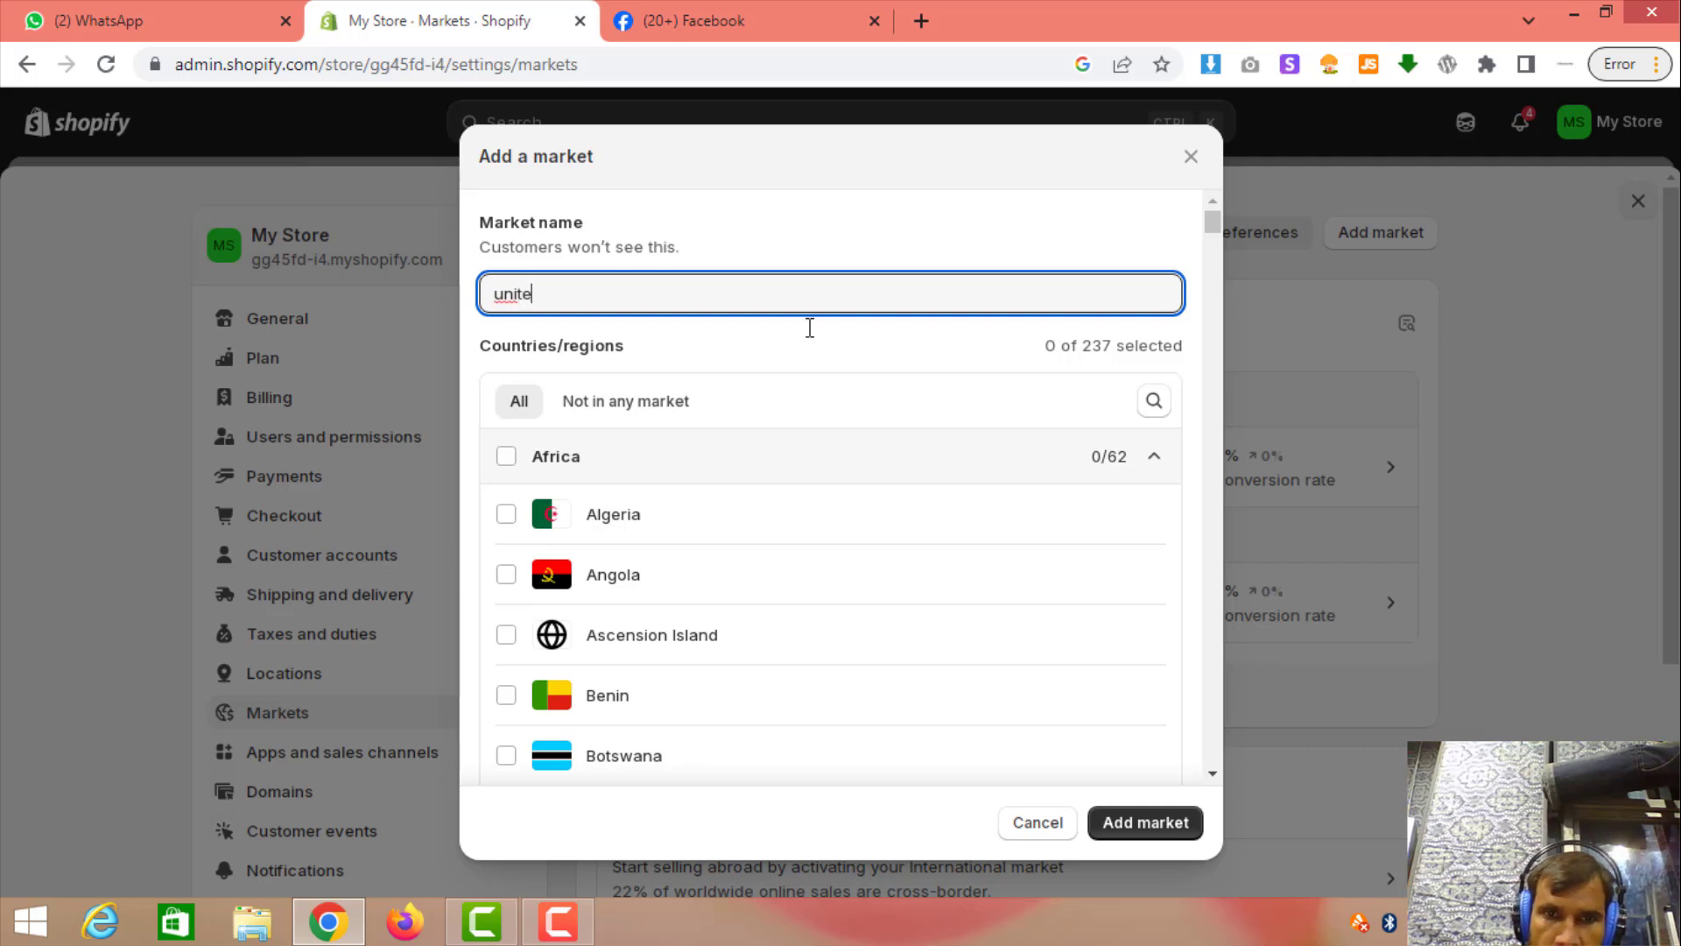
{"action": "type", "text": "d state"}
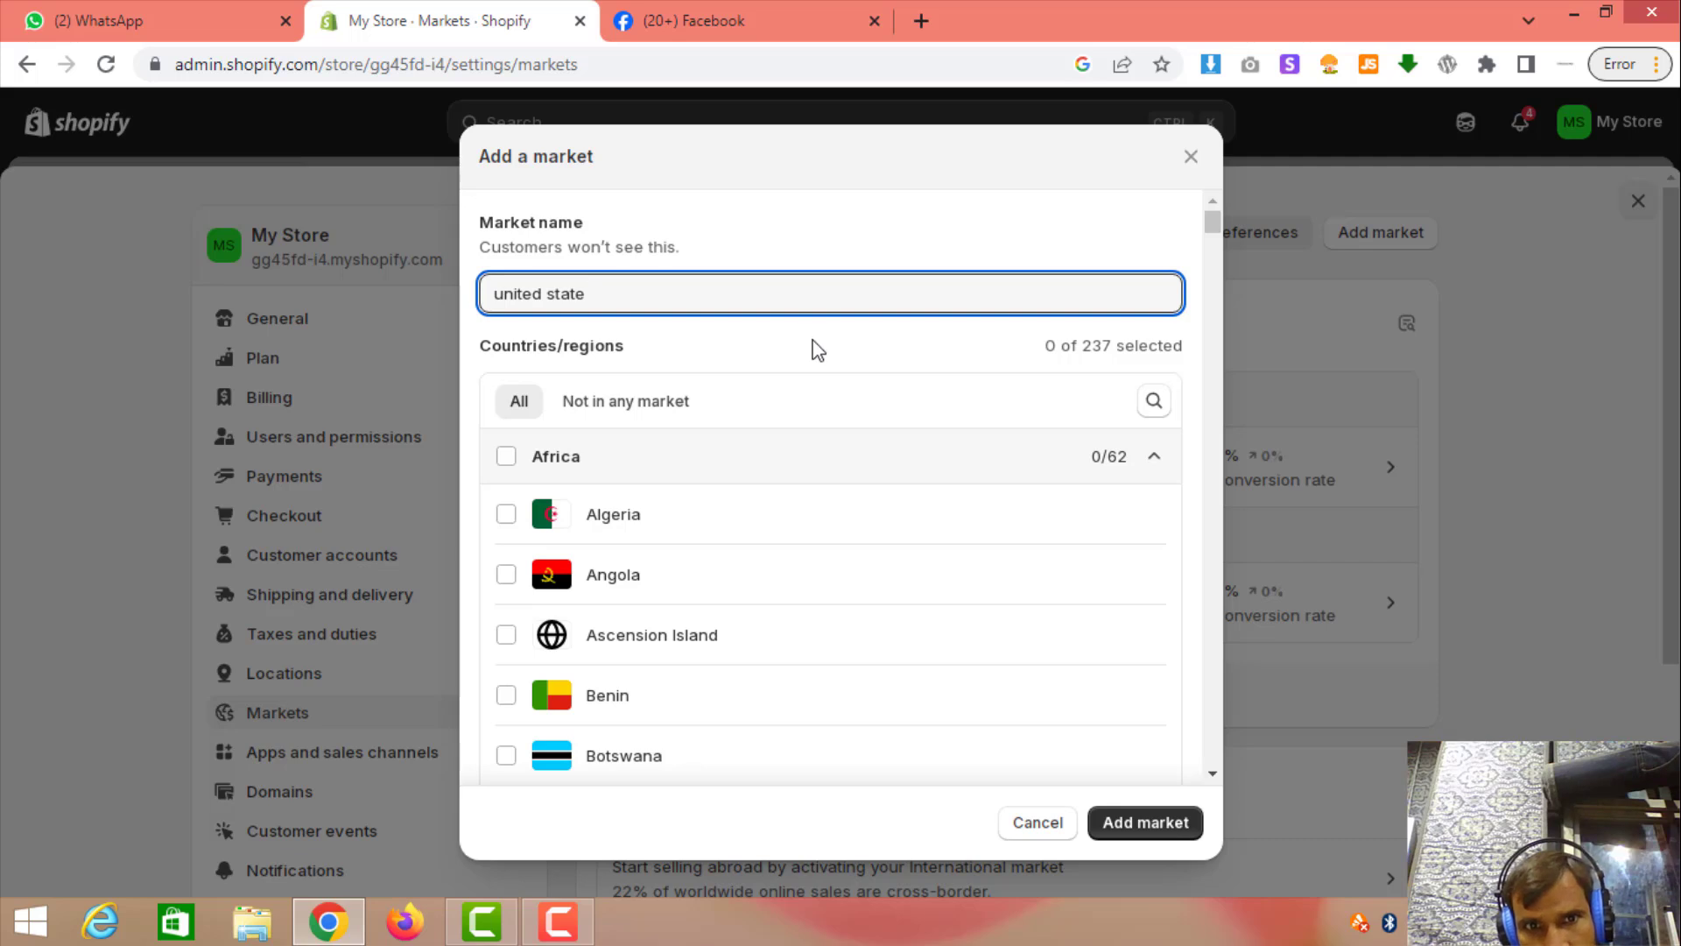
{"action": "scroll", "coordinate": [757, 497], "scroll_direction": "down", "scroll_amount": 1}
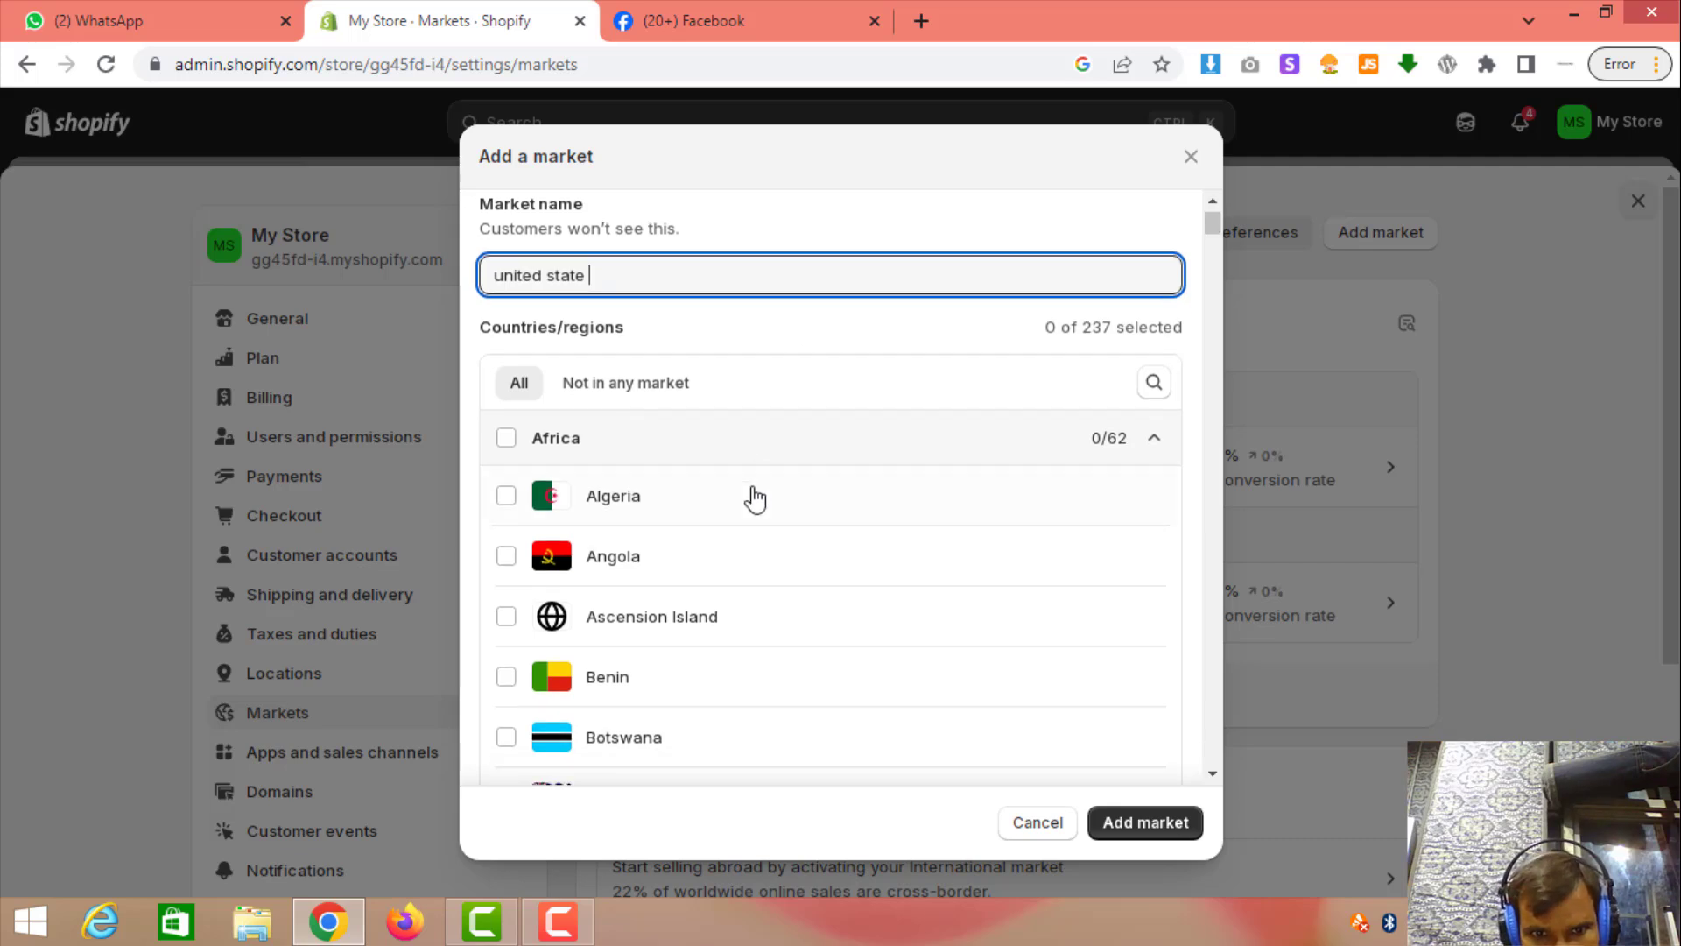
{"action": "scroll", "coordinate": [754, 680], "scroll_direction": "down", "scroll_amount": 5}
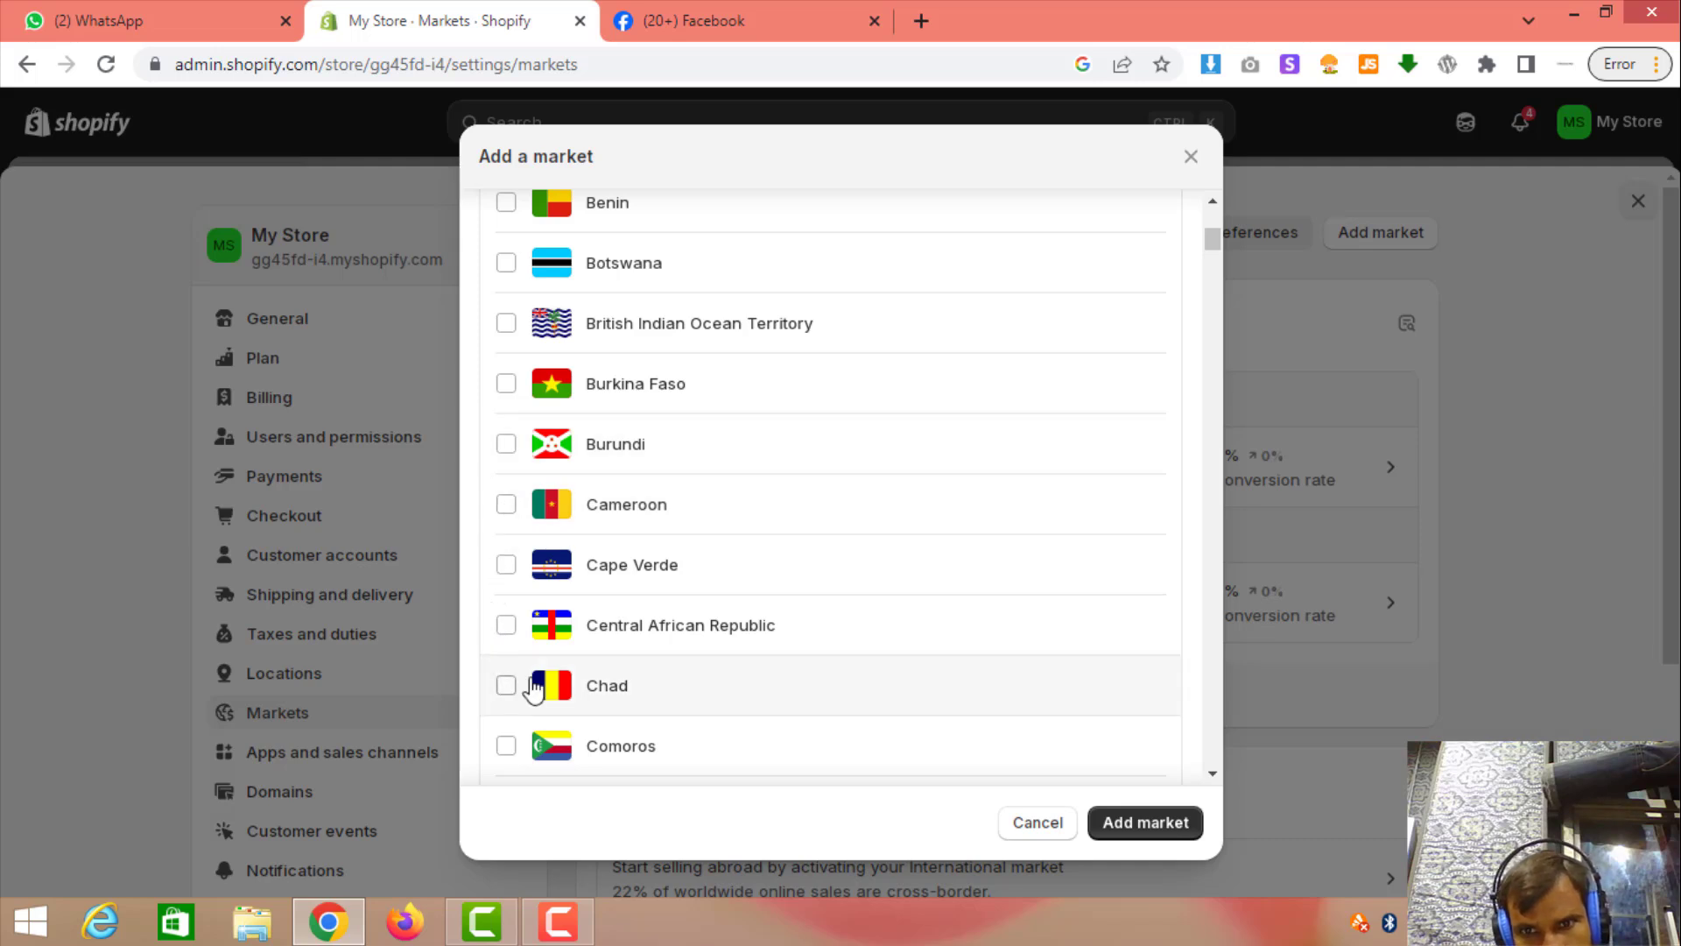
{"action": "scroll", "coordinate": [638, 627], "scroll_direction": "down", "scroll_amount": 10}
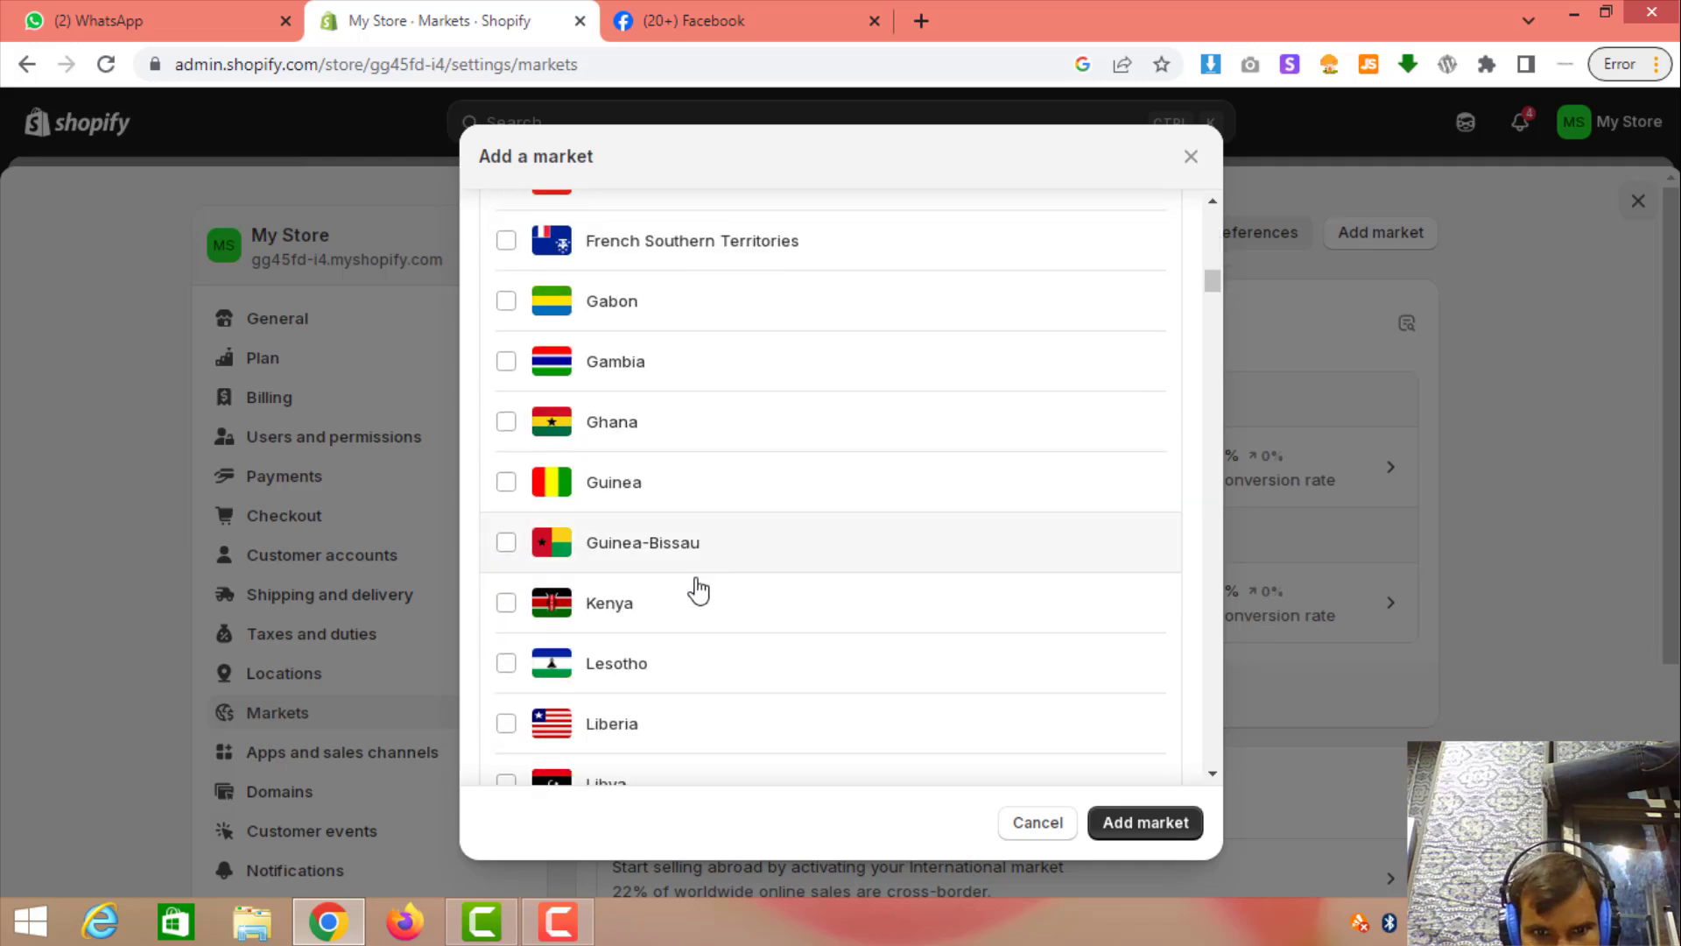
{"action": "scroll", "coordinate": [725, 581], "scroll_direction": "down", "scroll_amount": 10}
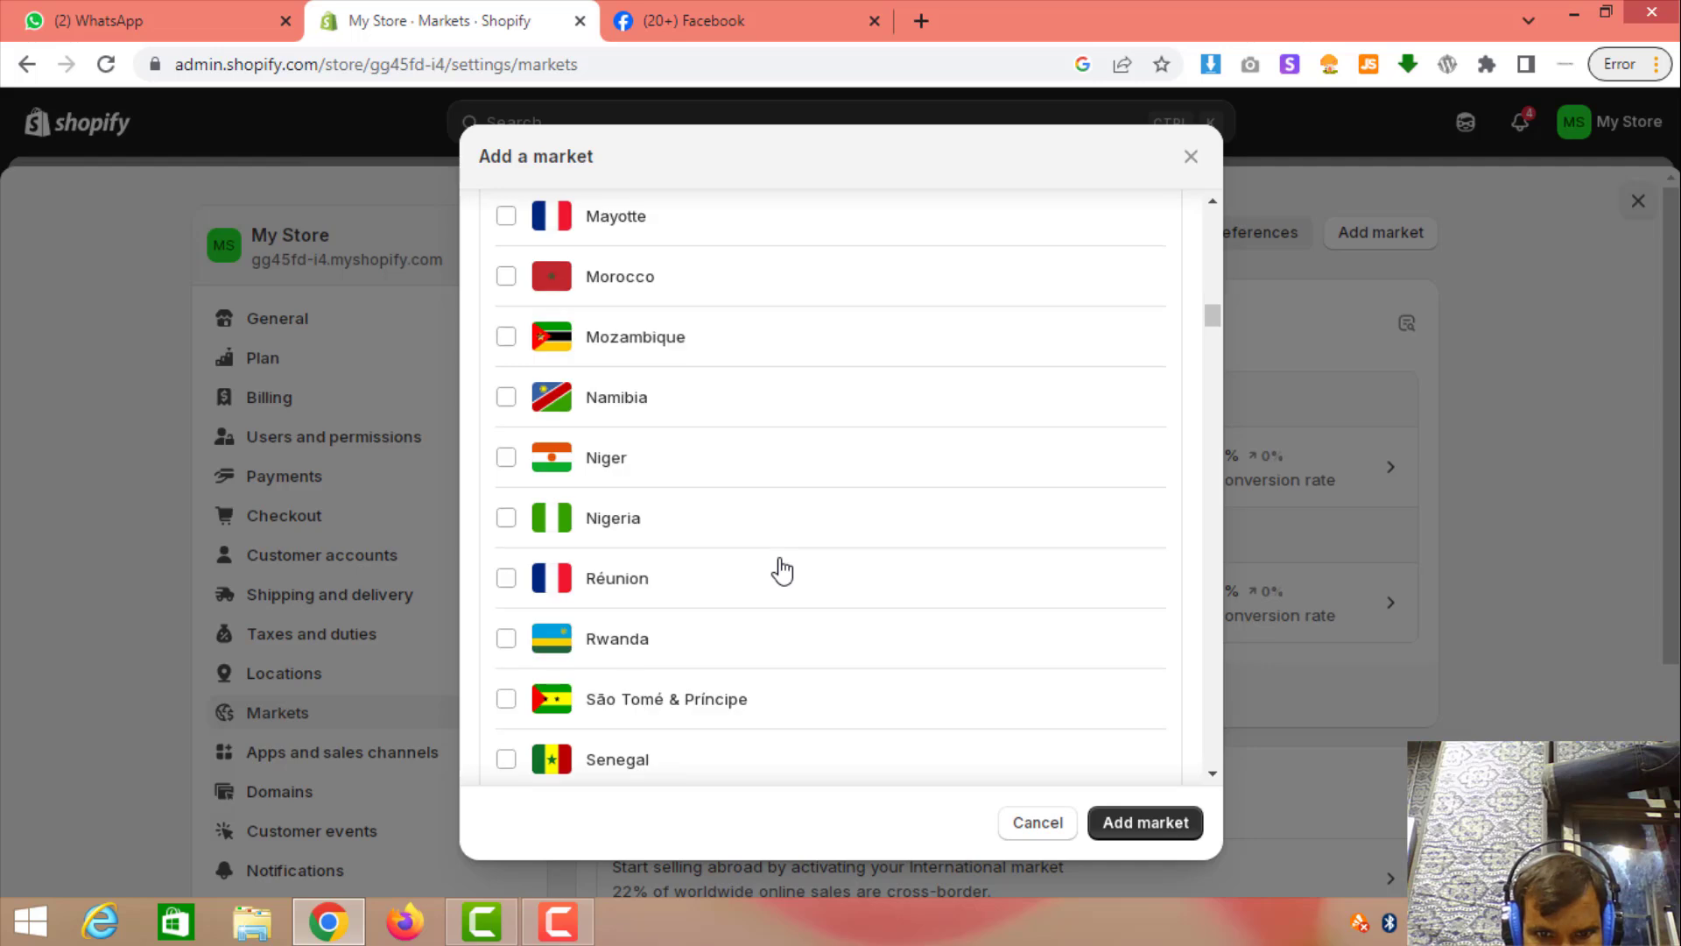
{"action": "scroll", "coordinate": [782, 571], "scroll_direction": "down", "scroll_amount": 9}
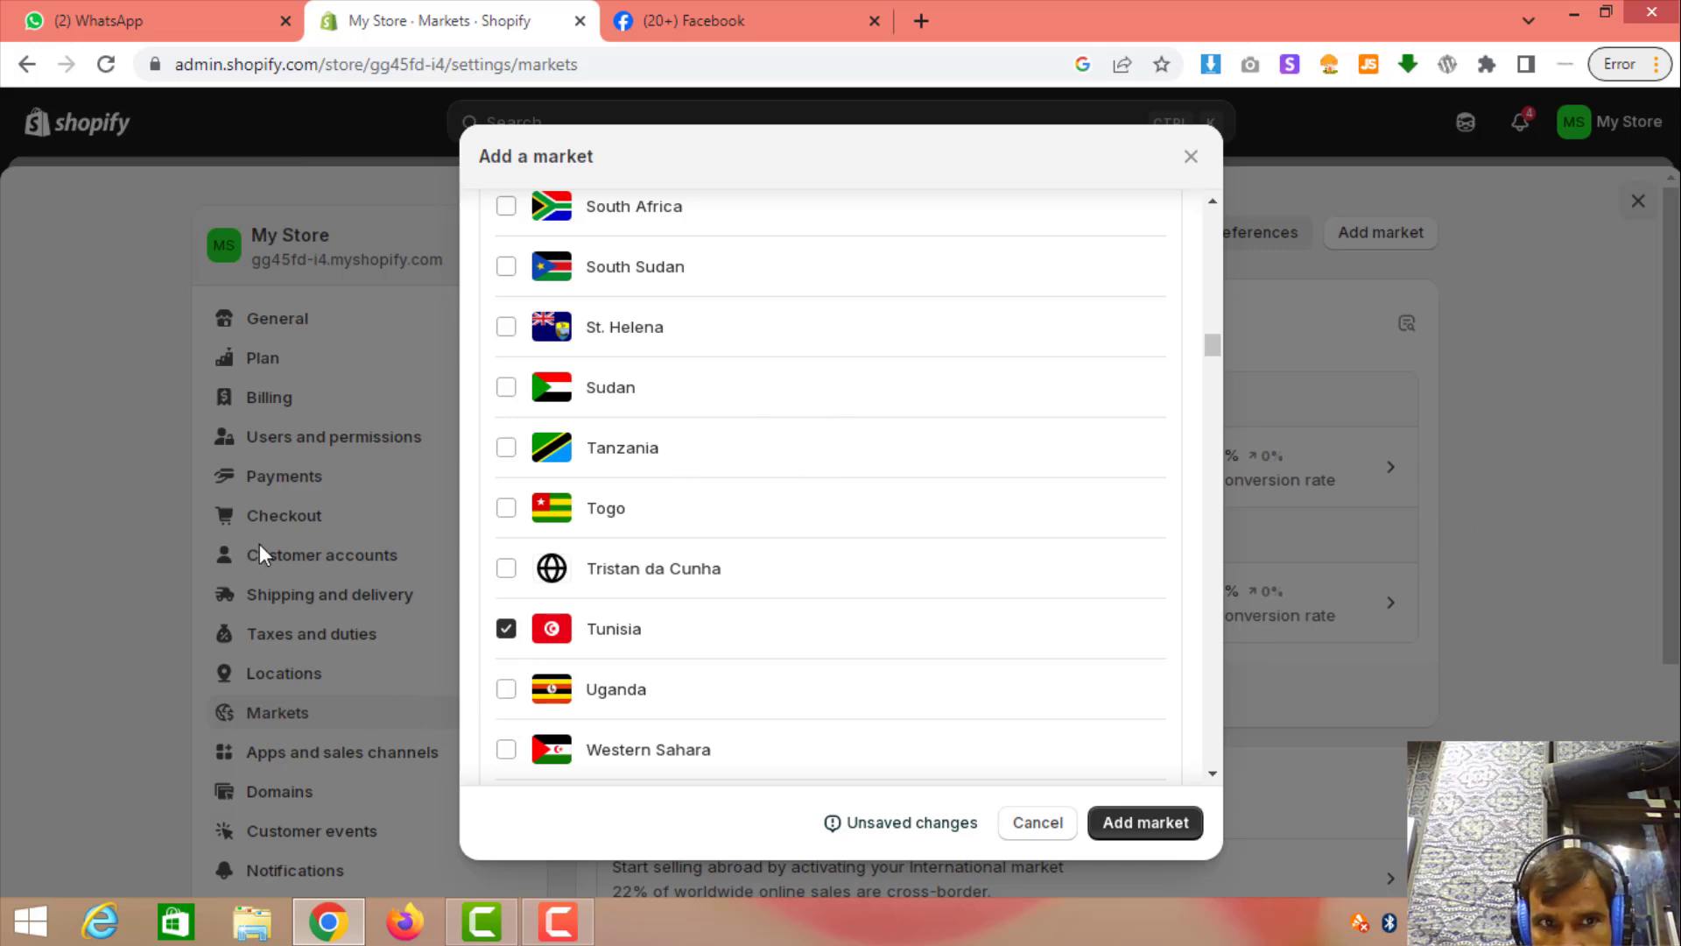
{"action": "left_click", "coordinate": [106, 63]}
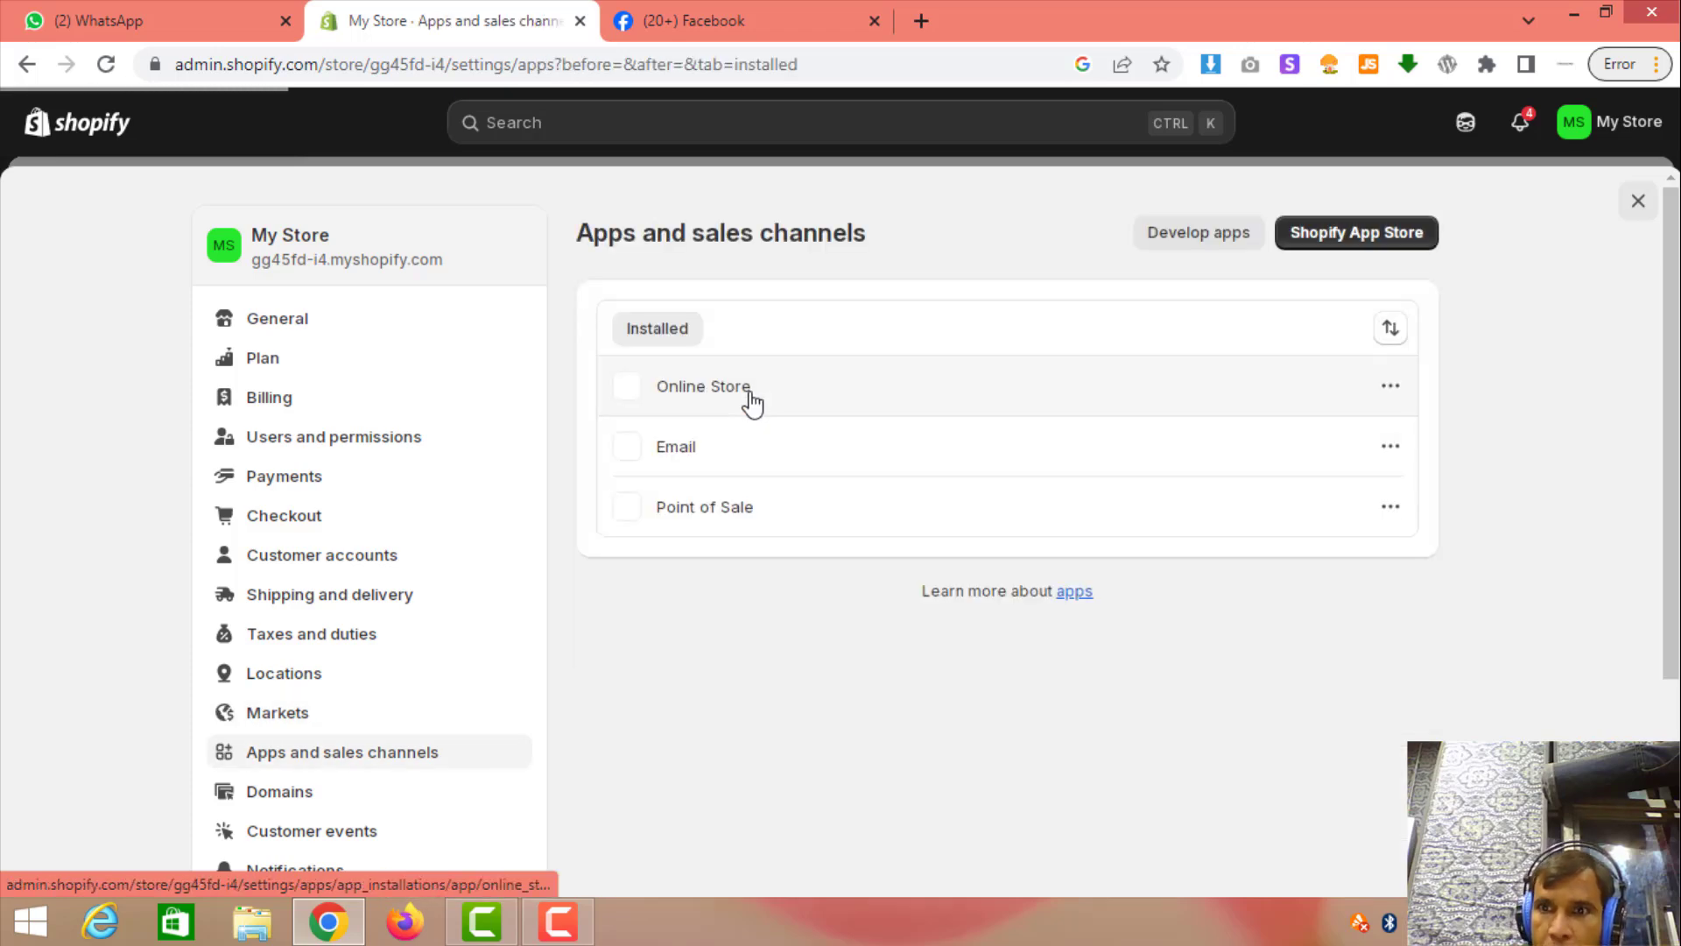
Uninstall the Point of Sale sales channel, acknowledging the risks of uninstalling it
{"action": "left_click", "coordinate": [1391, 512]}
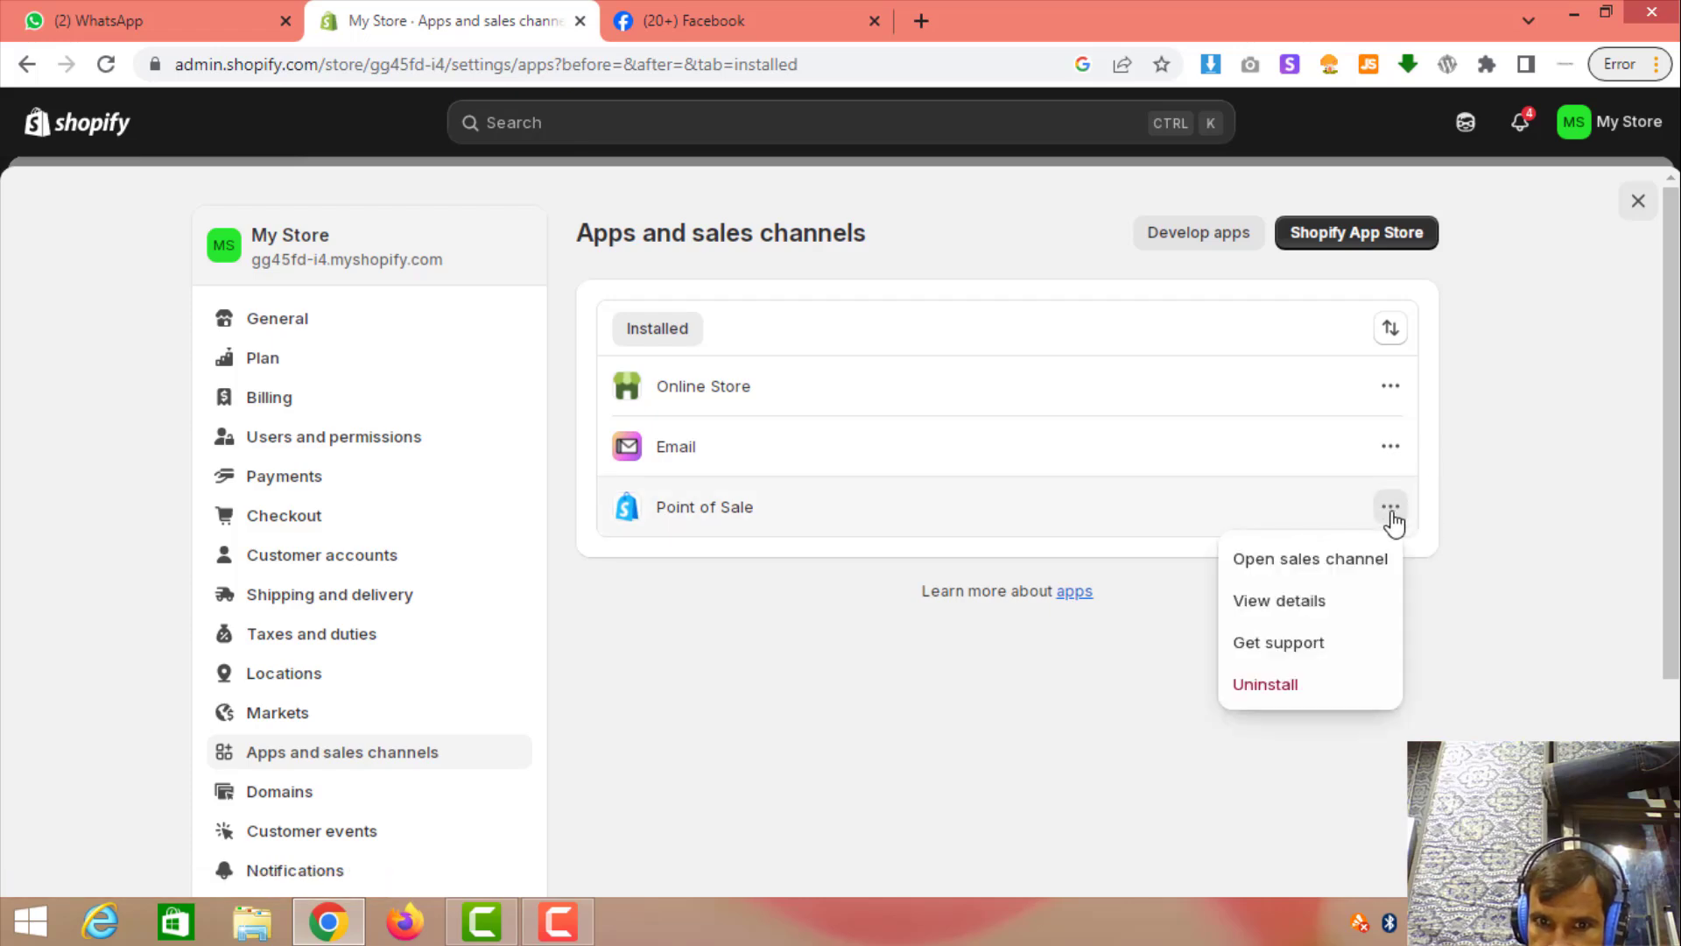
{"action": "left_click", "coordinate": [1288, 699]}
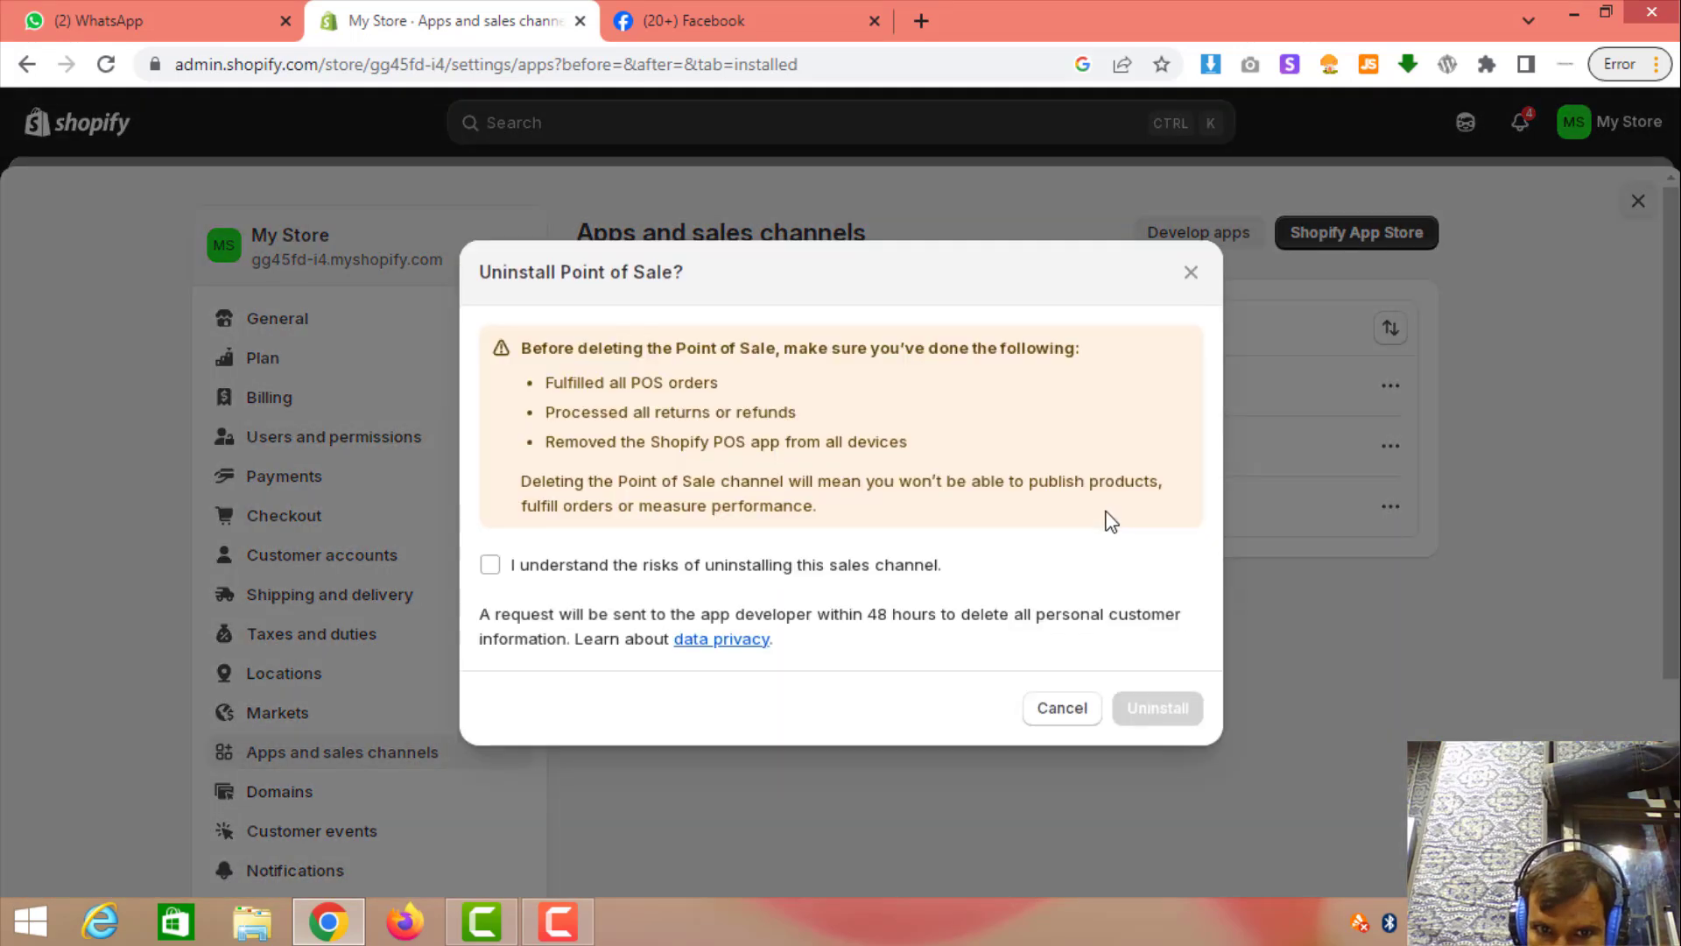
{"action": "left_click", "coordinate": [878, 568]}
{"action": "left_click", "coordinate": [1169, 760]}
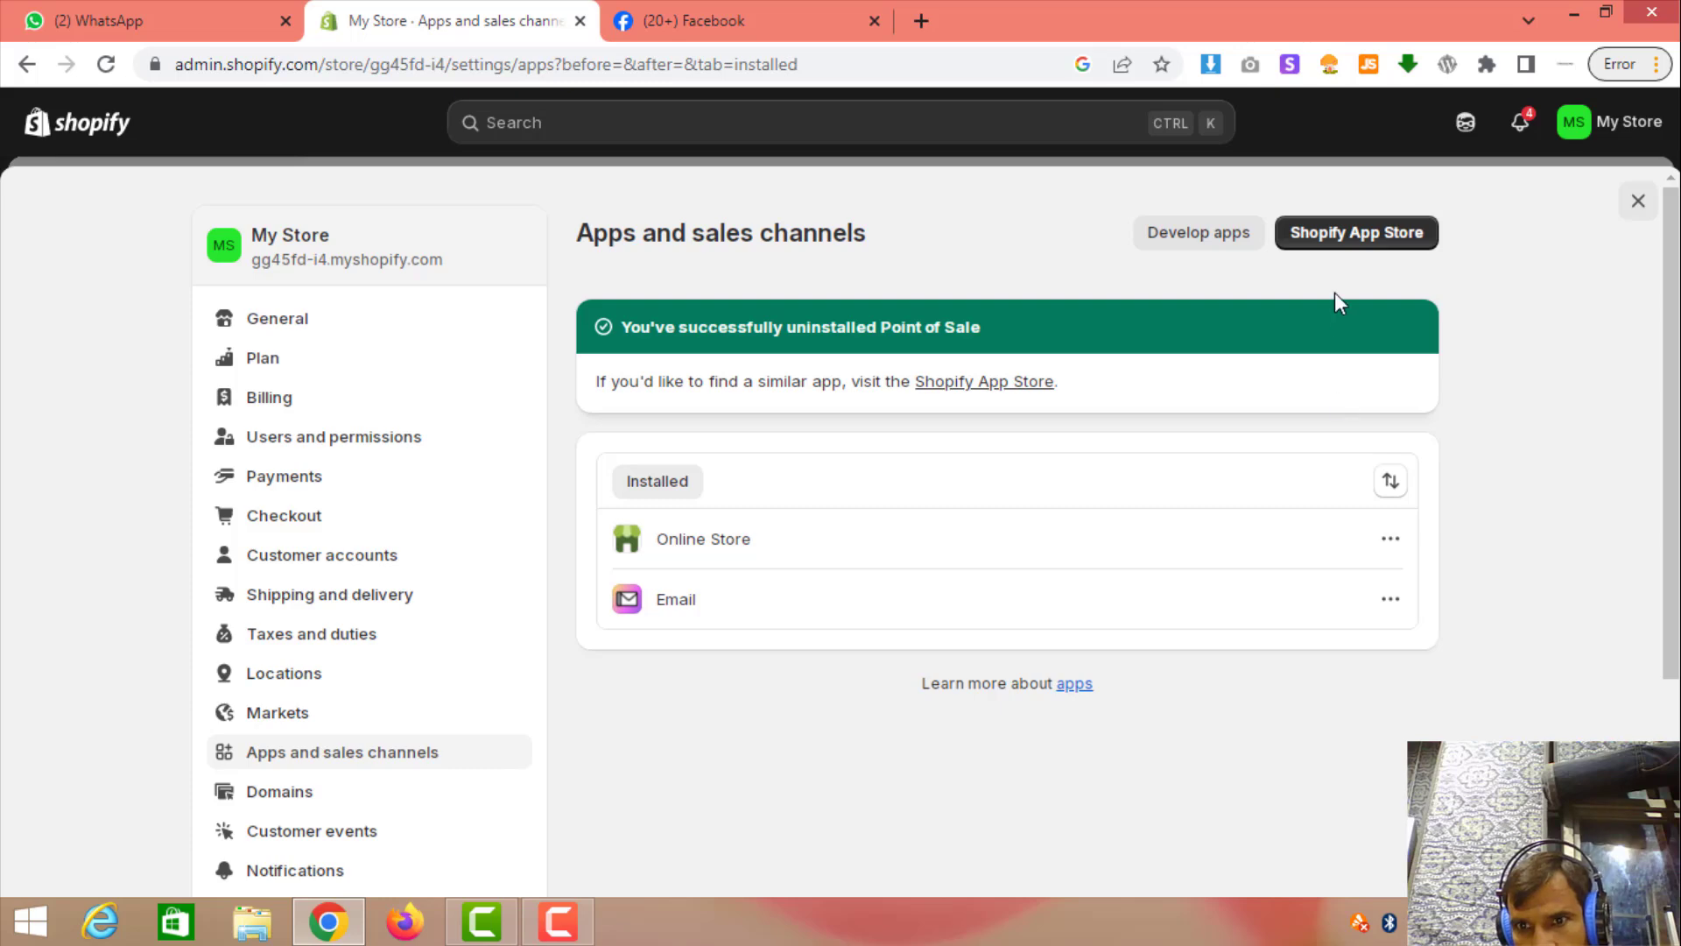
Open the Shopify App Store from the Apps and sales channels settings and search it for "sale app"
{"action": "left_click", "coordinate": [1355, 248]}
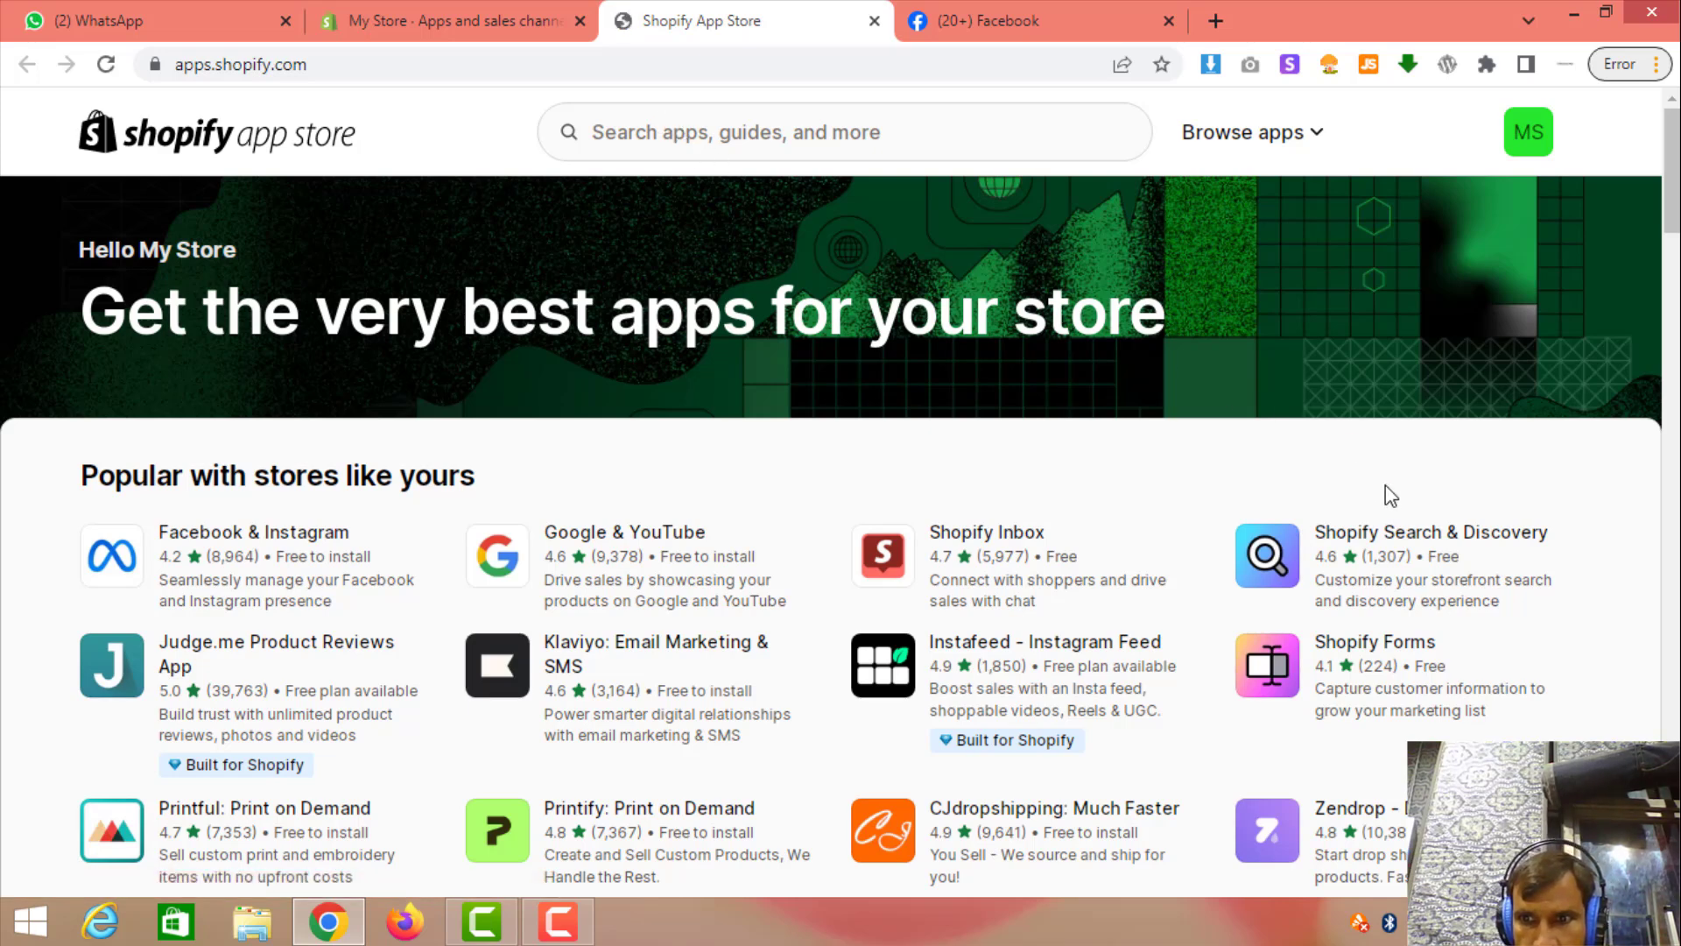
{"action": "left_click", "coordinate": [758, 125]}
{"action": "type", "text": "sale "}
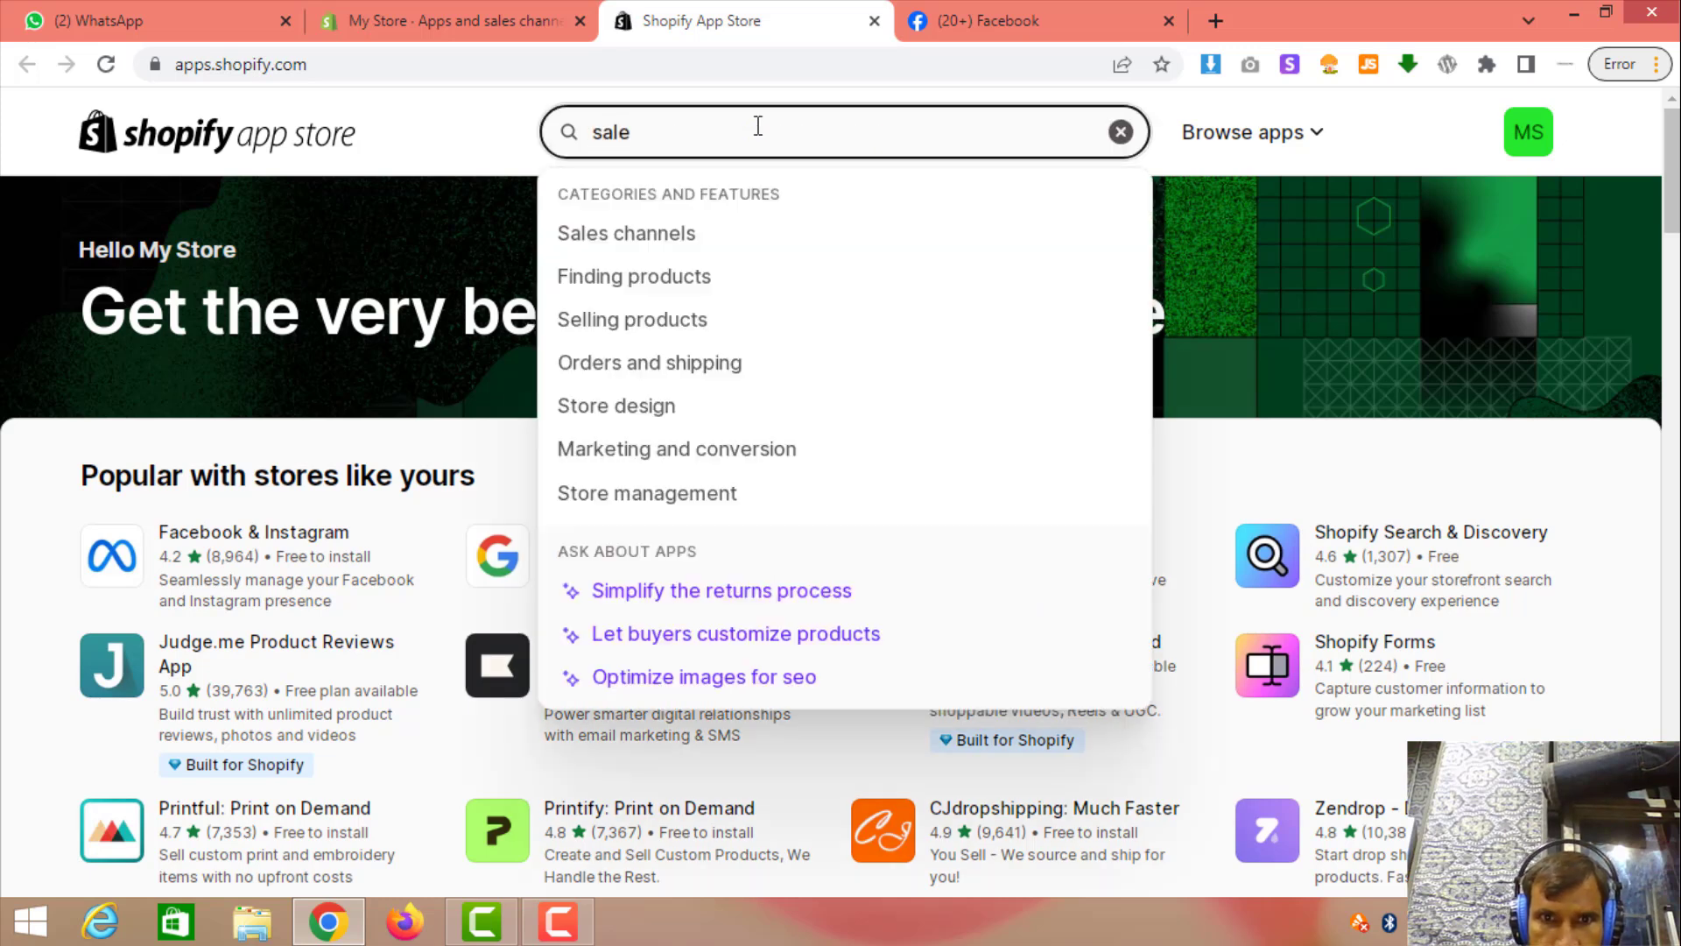
{"action": "type", "text": "app"}
{"action": "key", "text": "Return"}
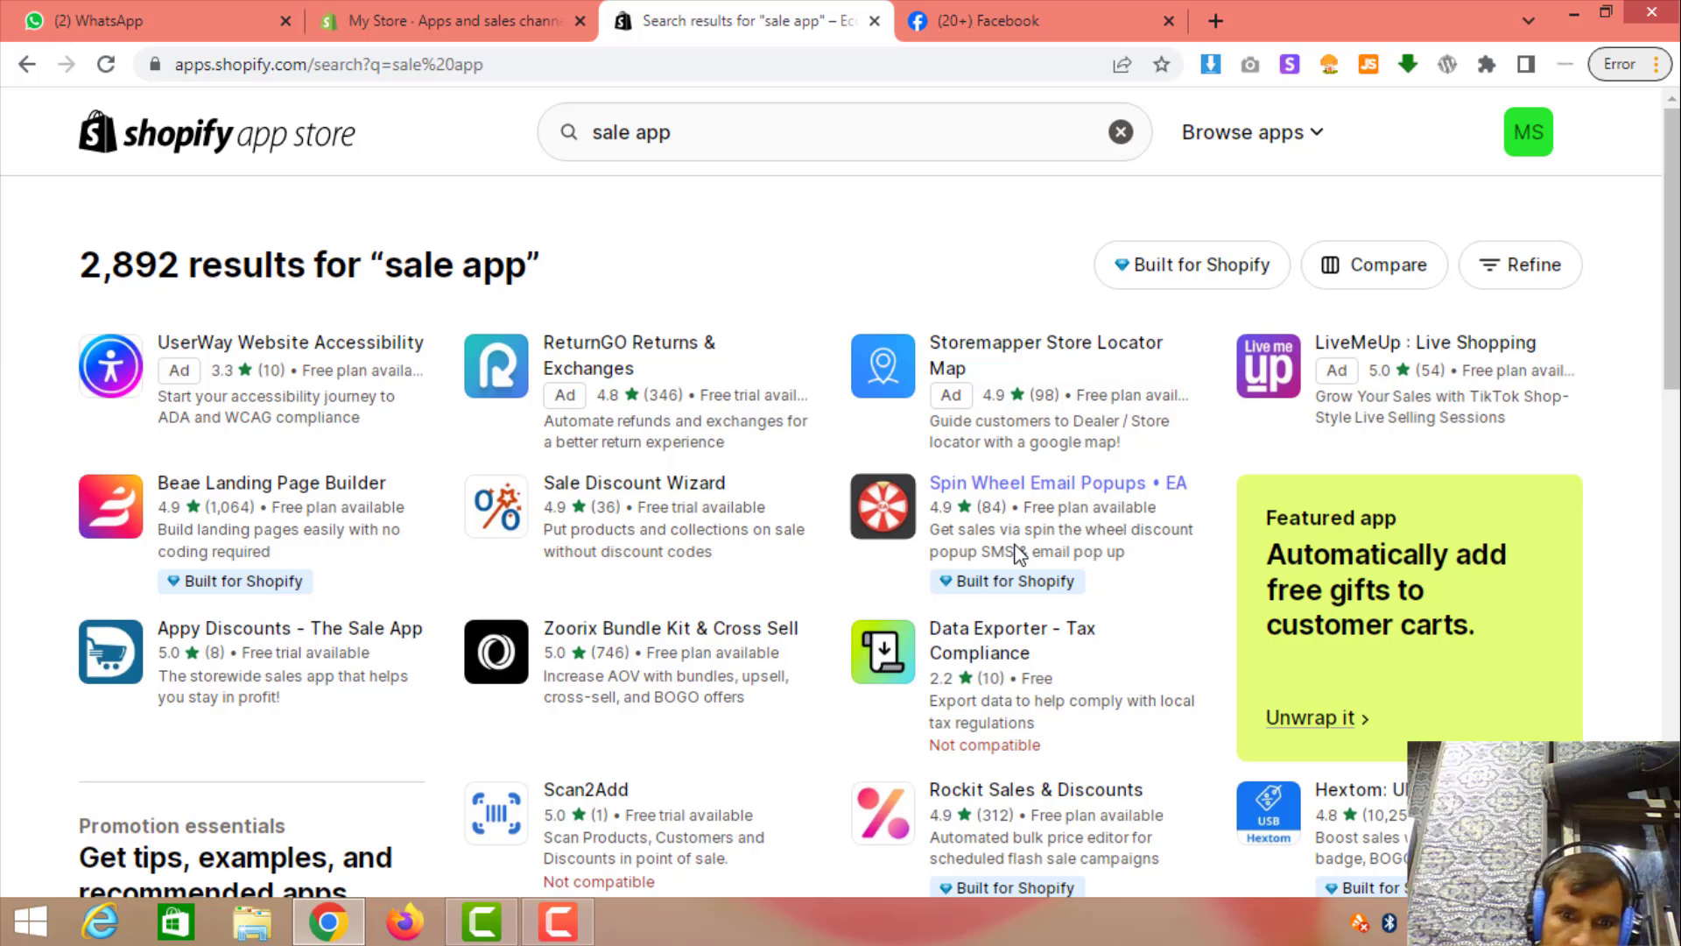
Browse the "sale app" search results, open the Heartcoding Sales & Discounts listing and check its pricing
{"action": "scroll", "coordinate": [969, 543], "scroll_direction": "down", "scroll_amount": 1}
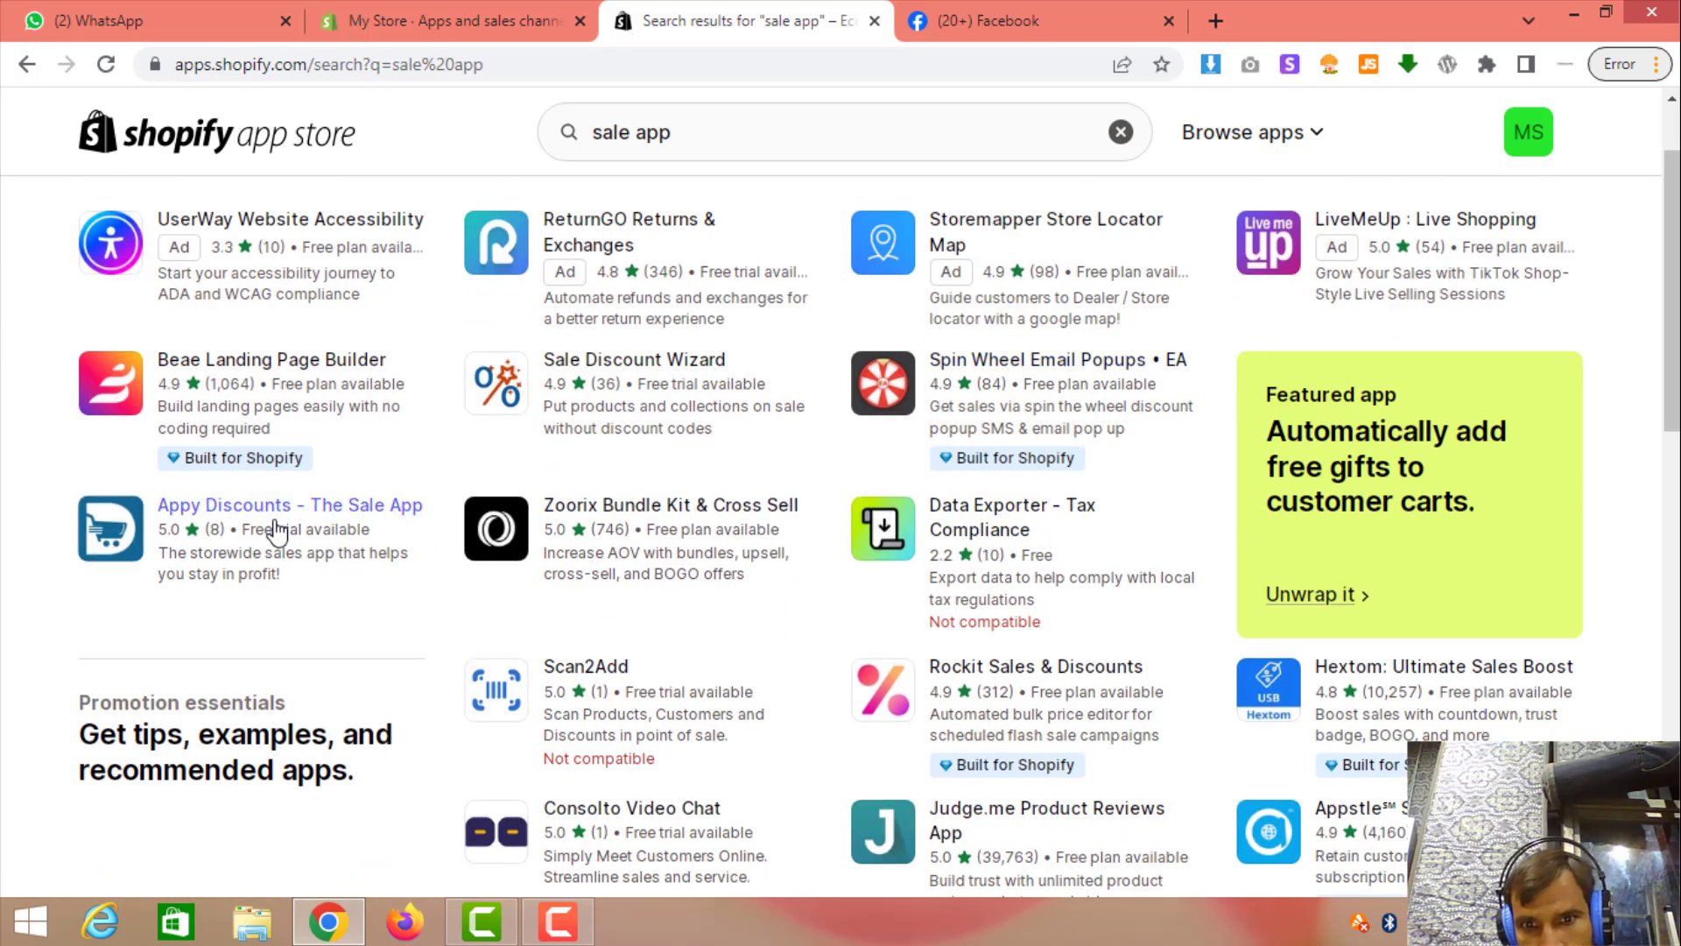
{"action": "scroll", "coordinate": [1151, 713], "scroll_direction": "down", "scroll_amount": 2}
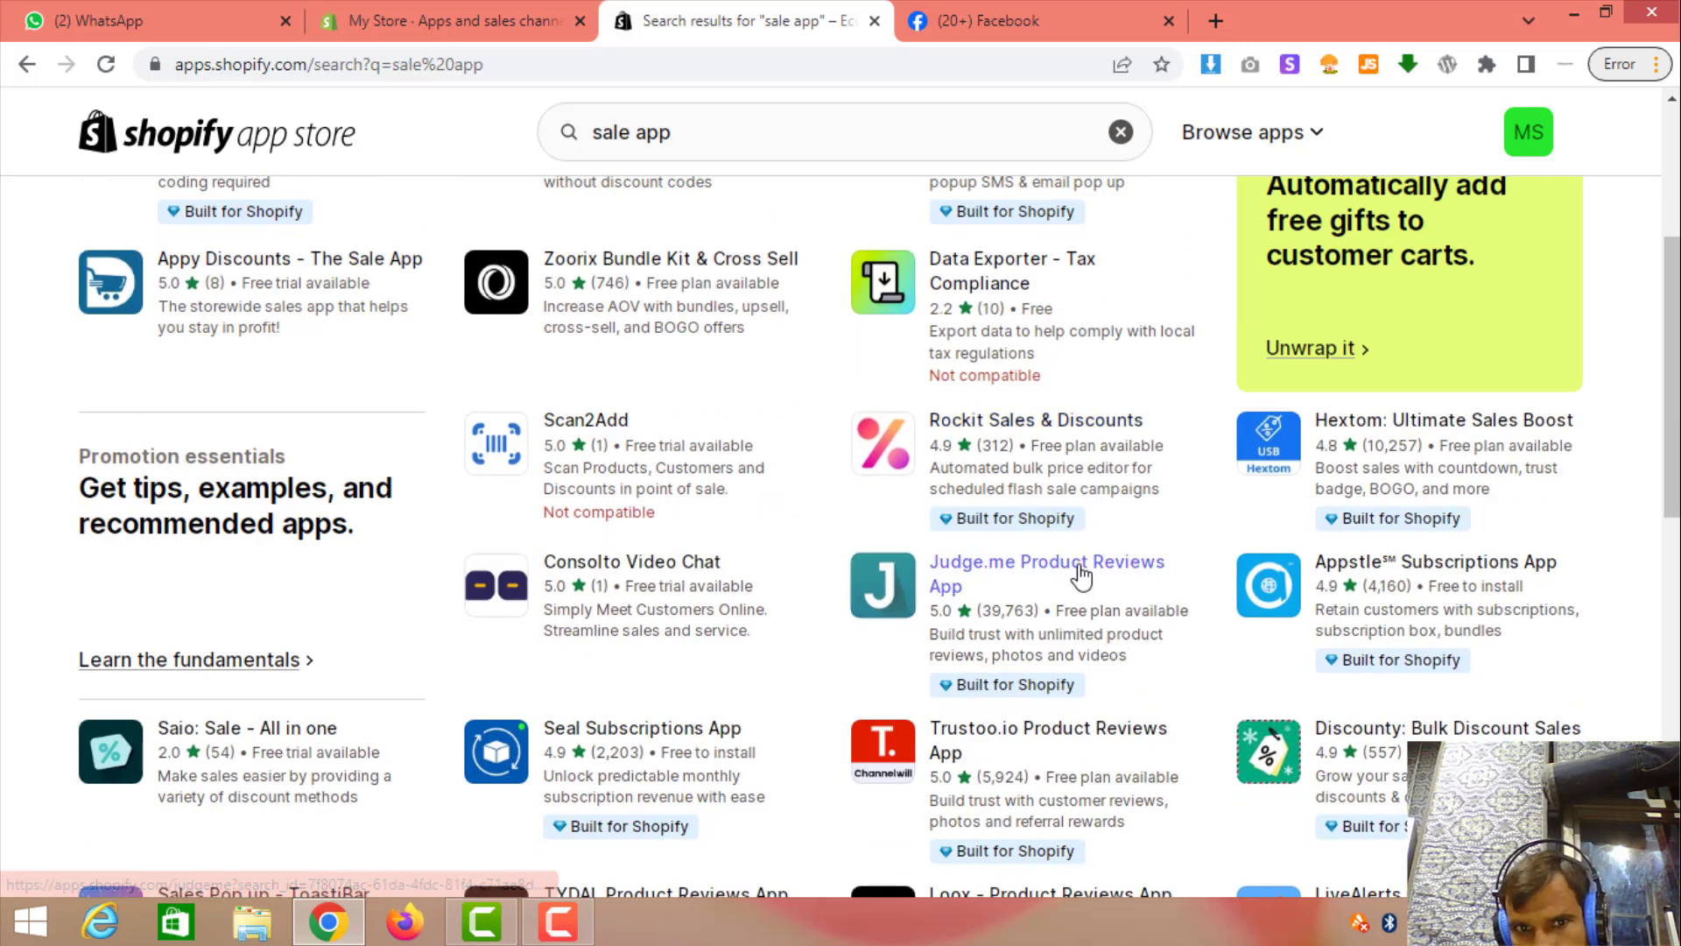
{"action": "scroll", "coordinate": [669, 593], "scroll_direction": "down", "scroll_amount": 1}
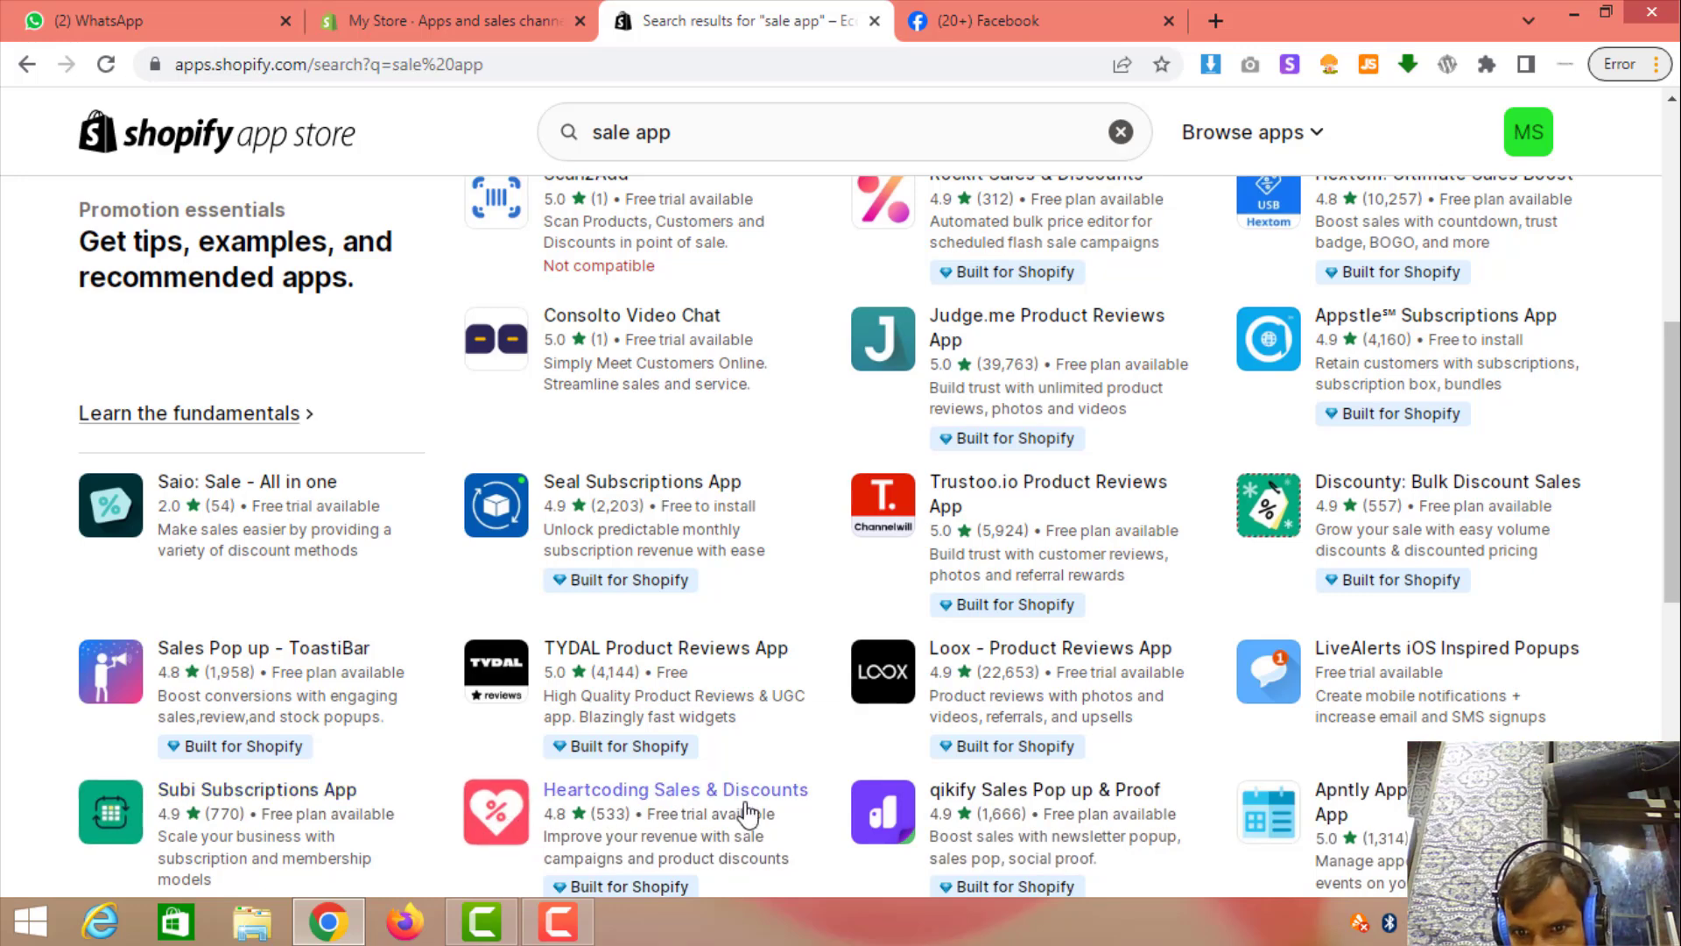
{"action": "scroll", "coordinate": [746, 814], "scroll_direction": "down", "scroll_amount": 3}
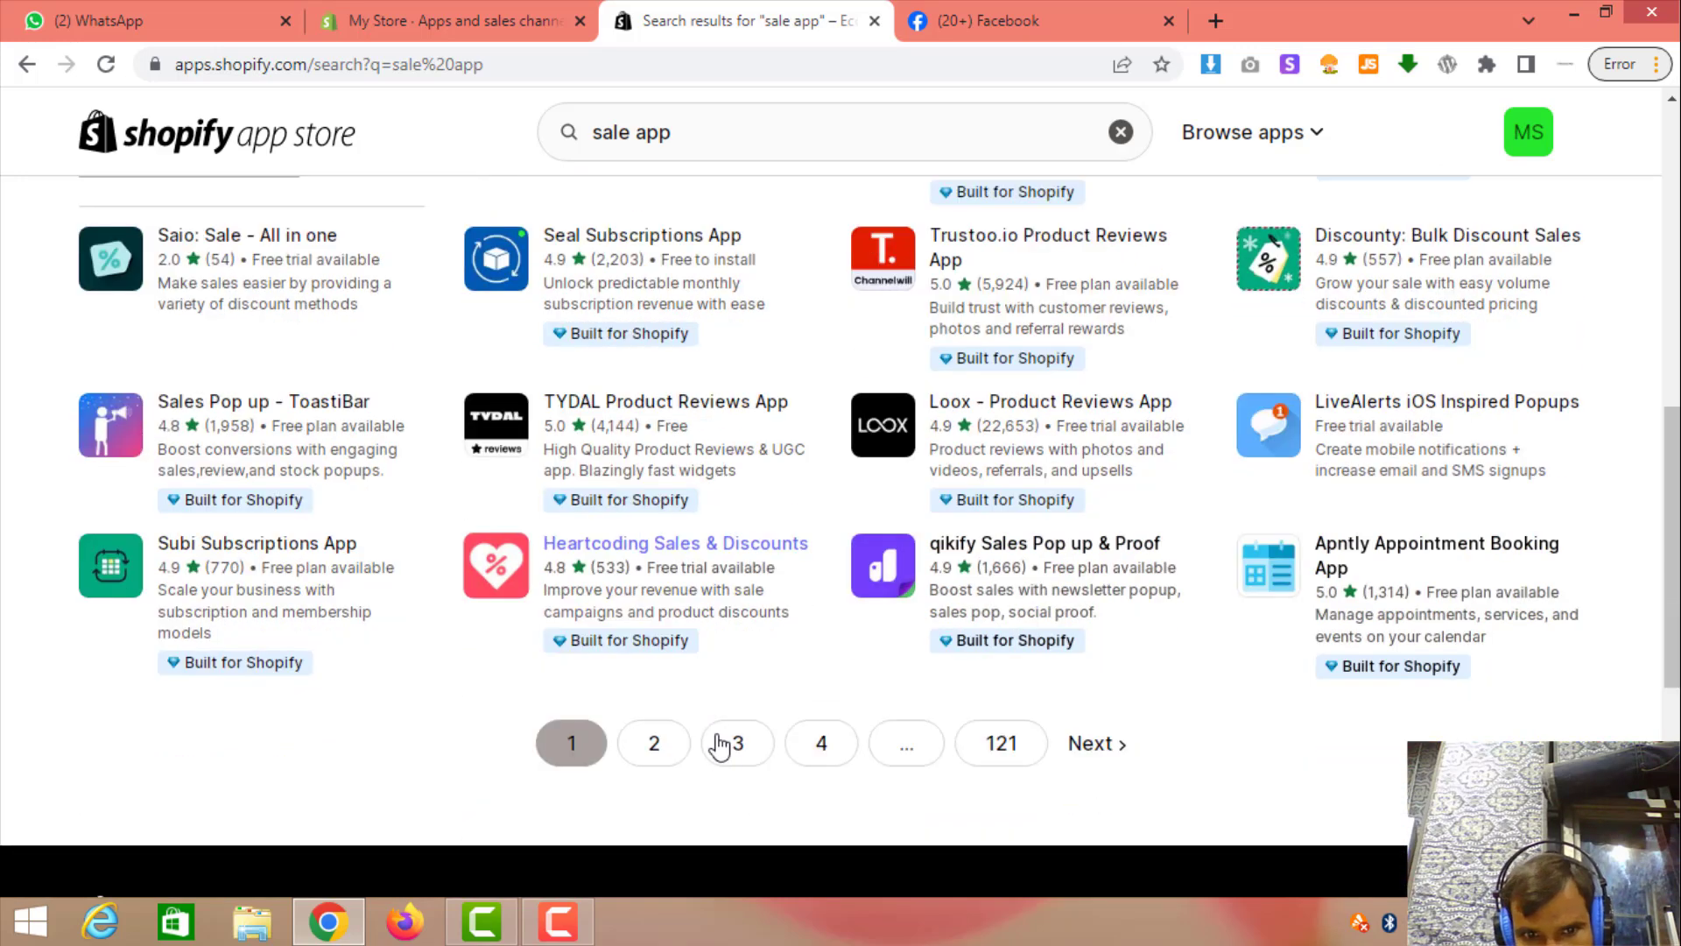
{"action": "left_click", "coordinate": [713, 575]}
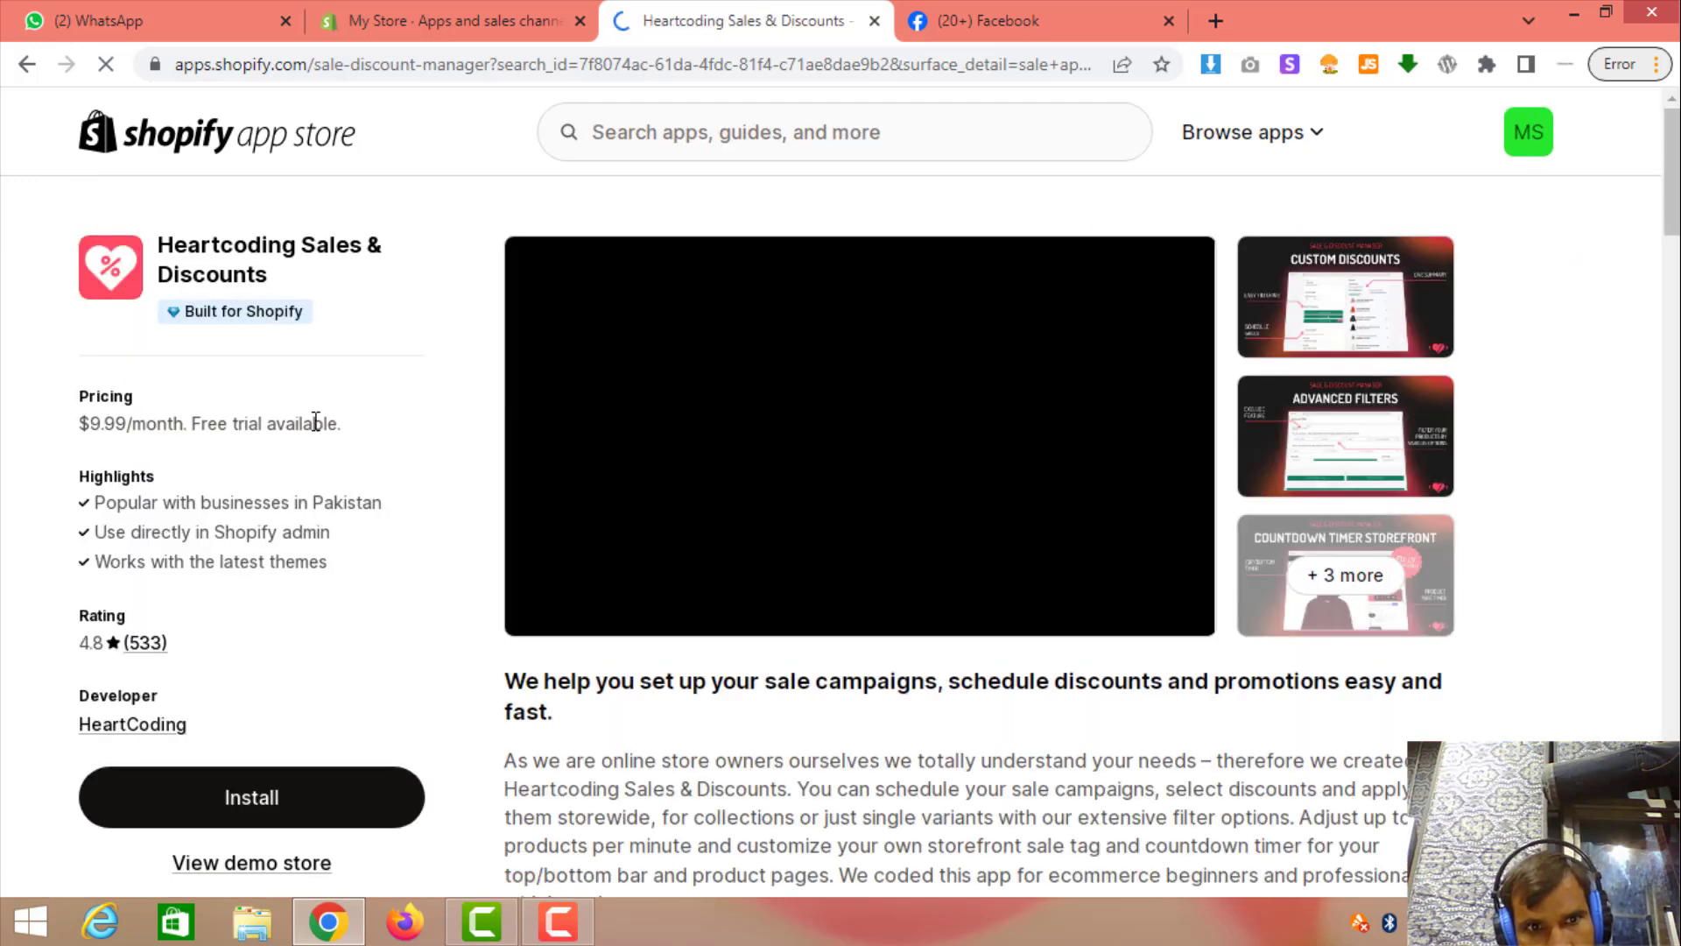
{"action": "left_click_drag", "start_coordinate": [79, 424], "coordinate": [343, 424]}
{"action": "left_click", "coordinate": [423, 11]}
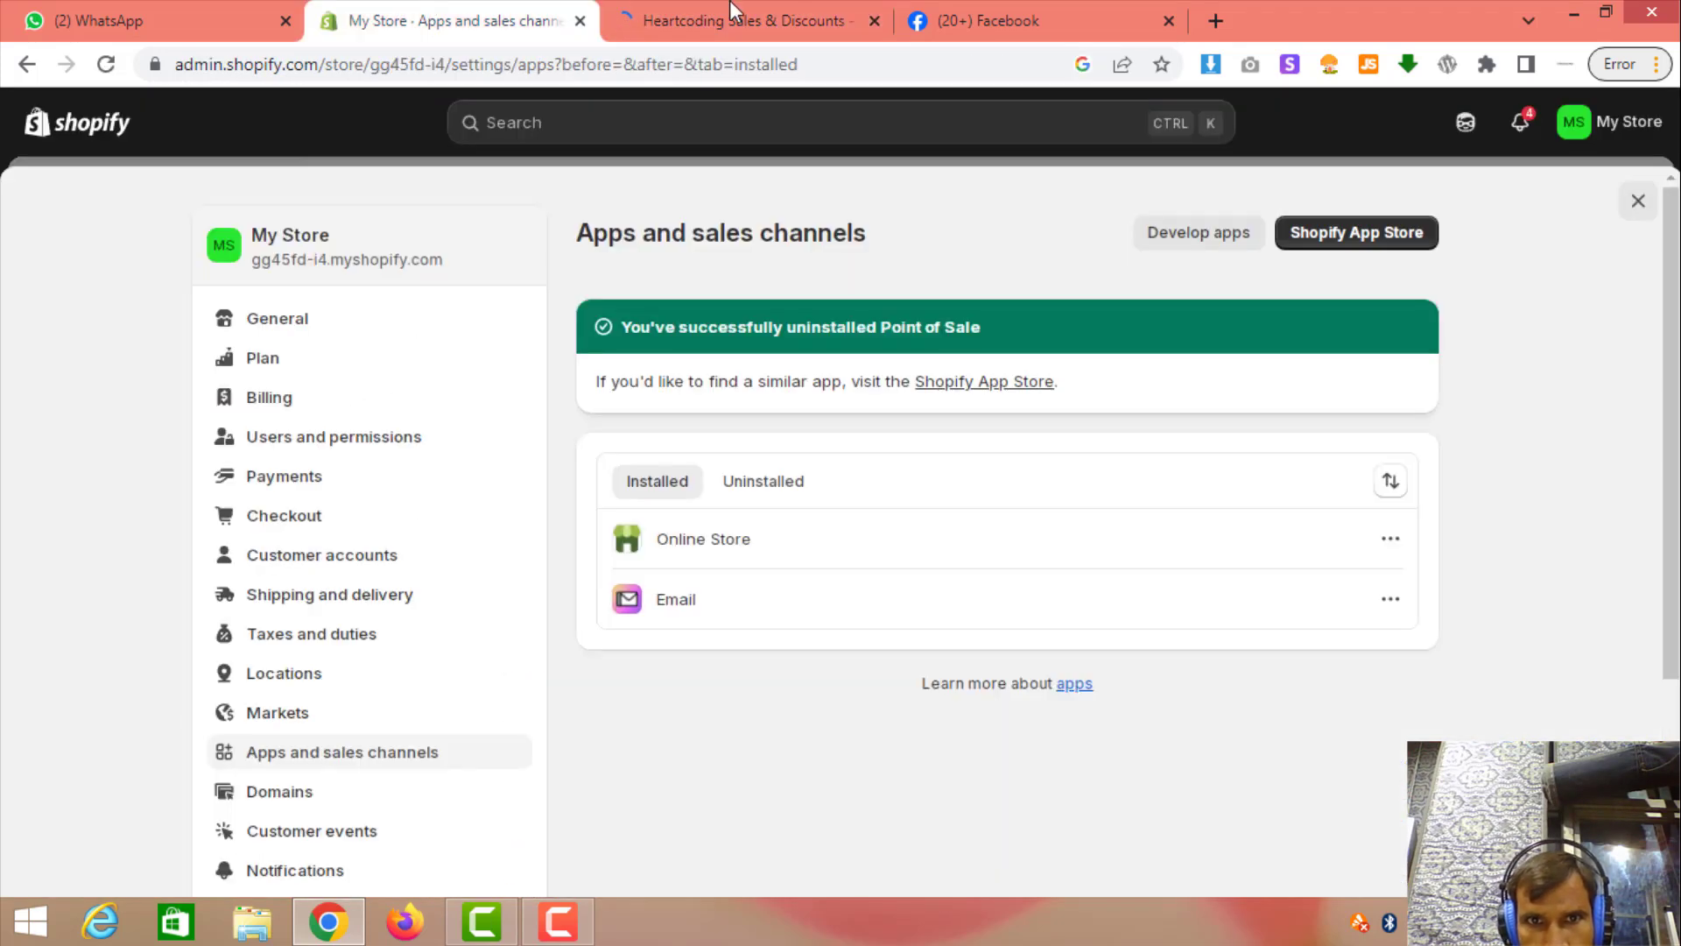
{"action": "left_click", "coordinate": [744, 21]}
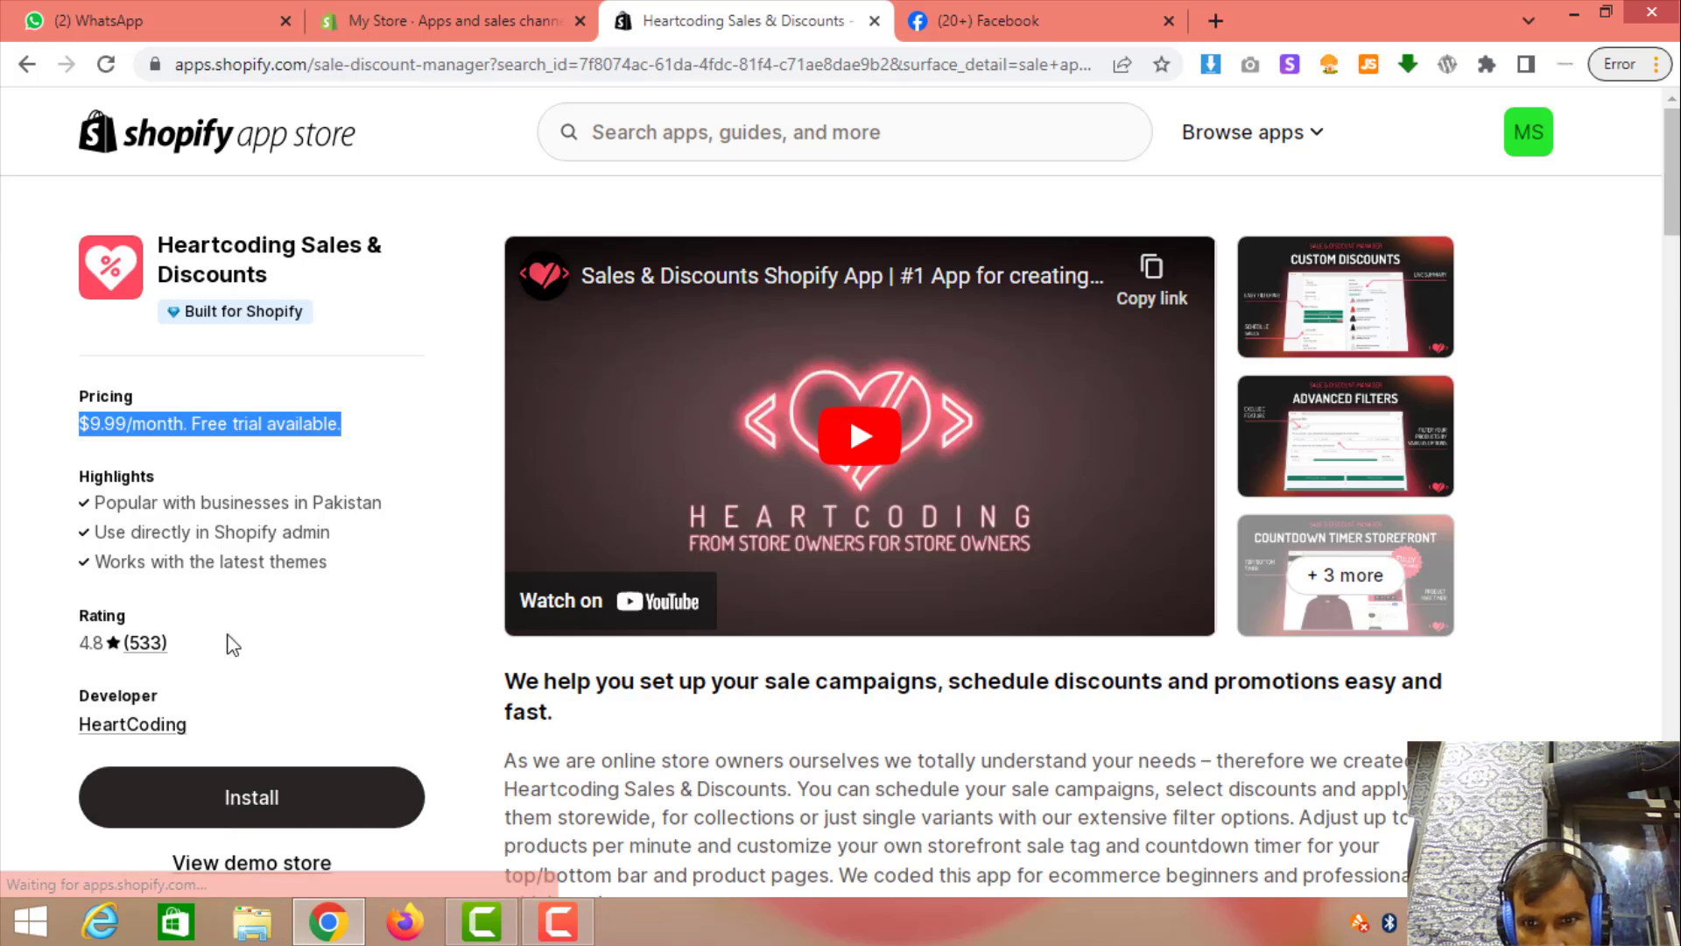
Return to the store settings and open the form for connecting an existing domain in the Domains settings
{"action": "left_click", "coordinate": [469, 16]}
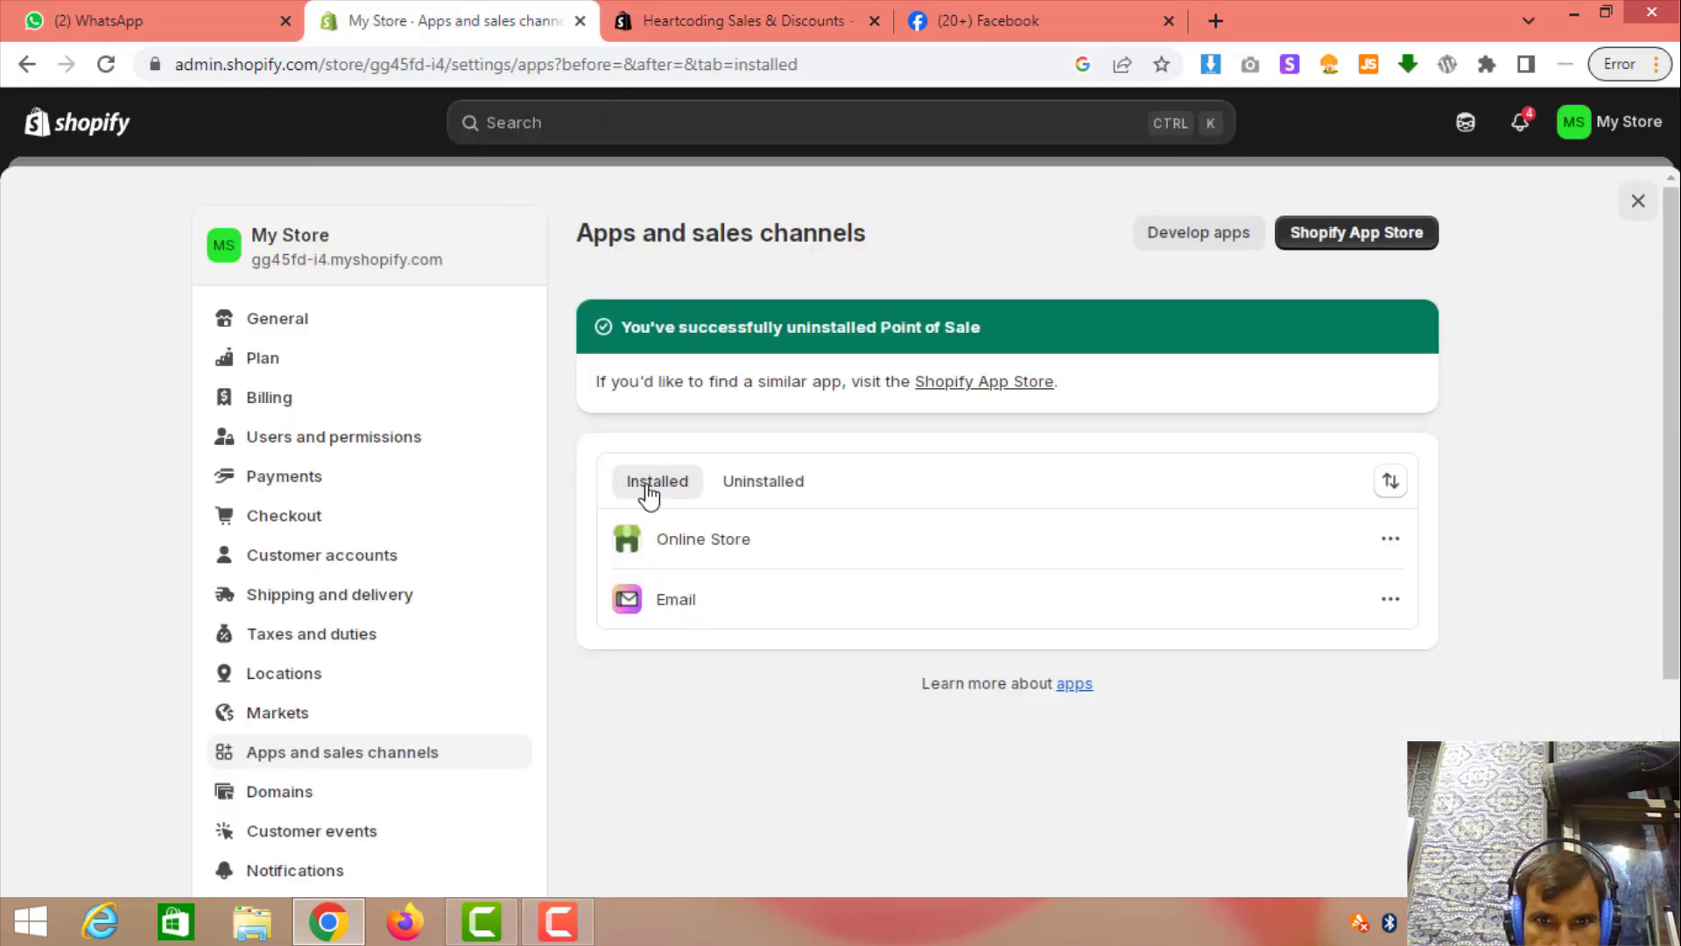
{"action": "scroll", "coordinate": [420, 725], "scroll_direction": "down", "scroll_amount": 1}
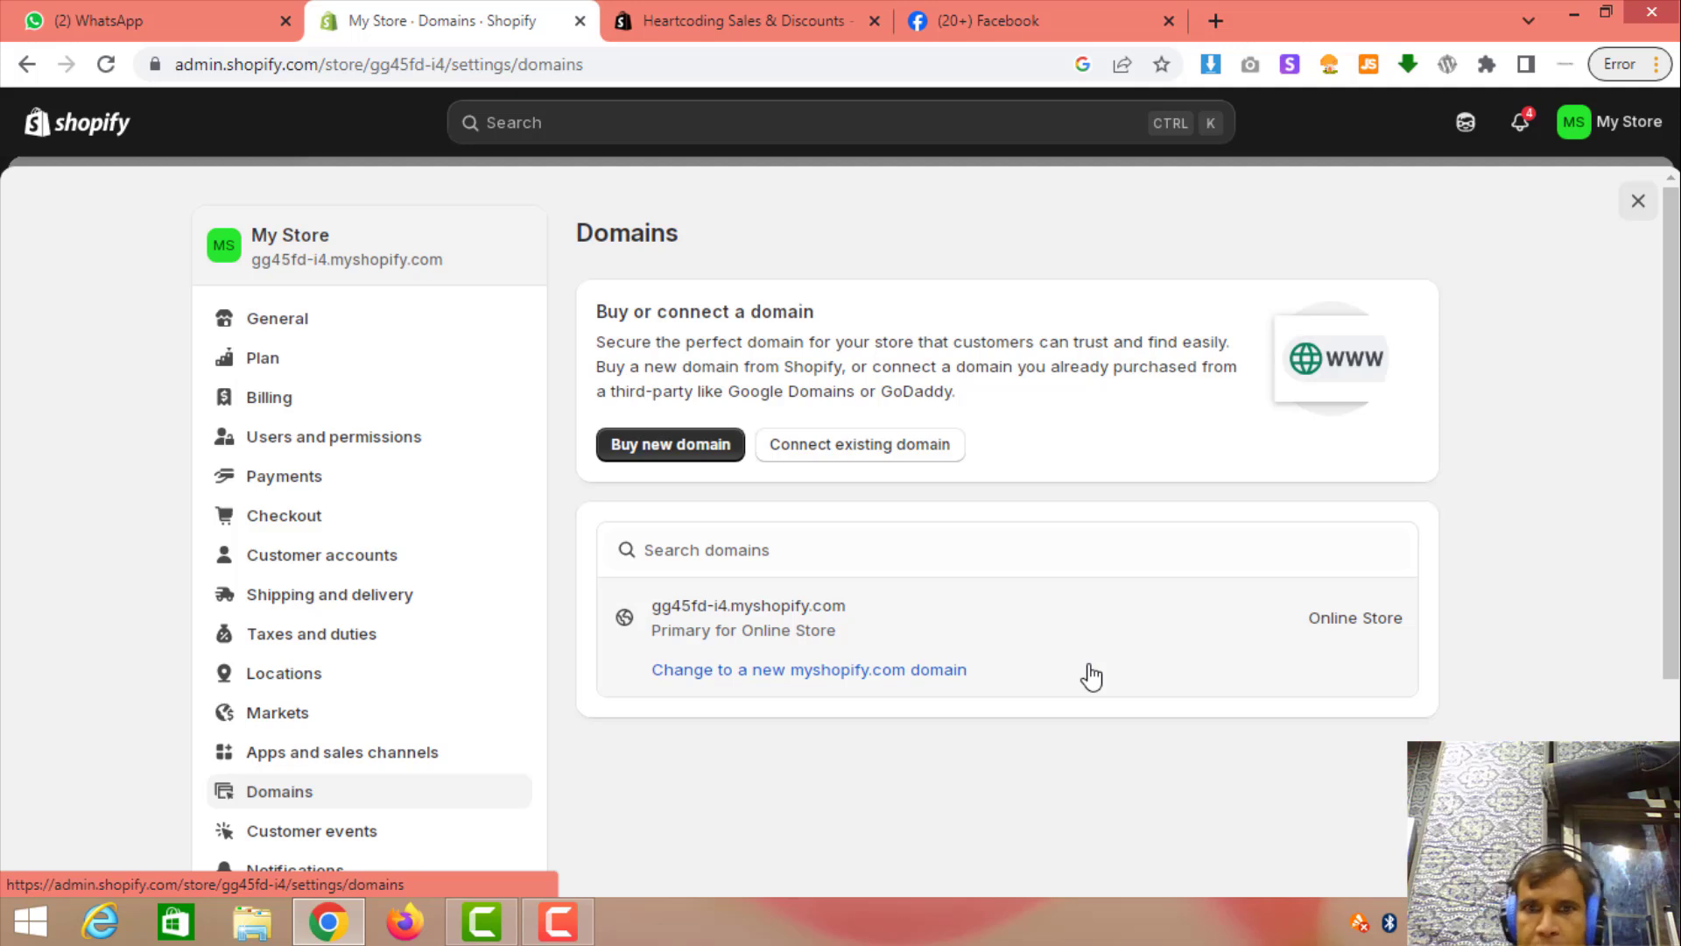
{"action": "left_click", "coordinate": [874, 455]}
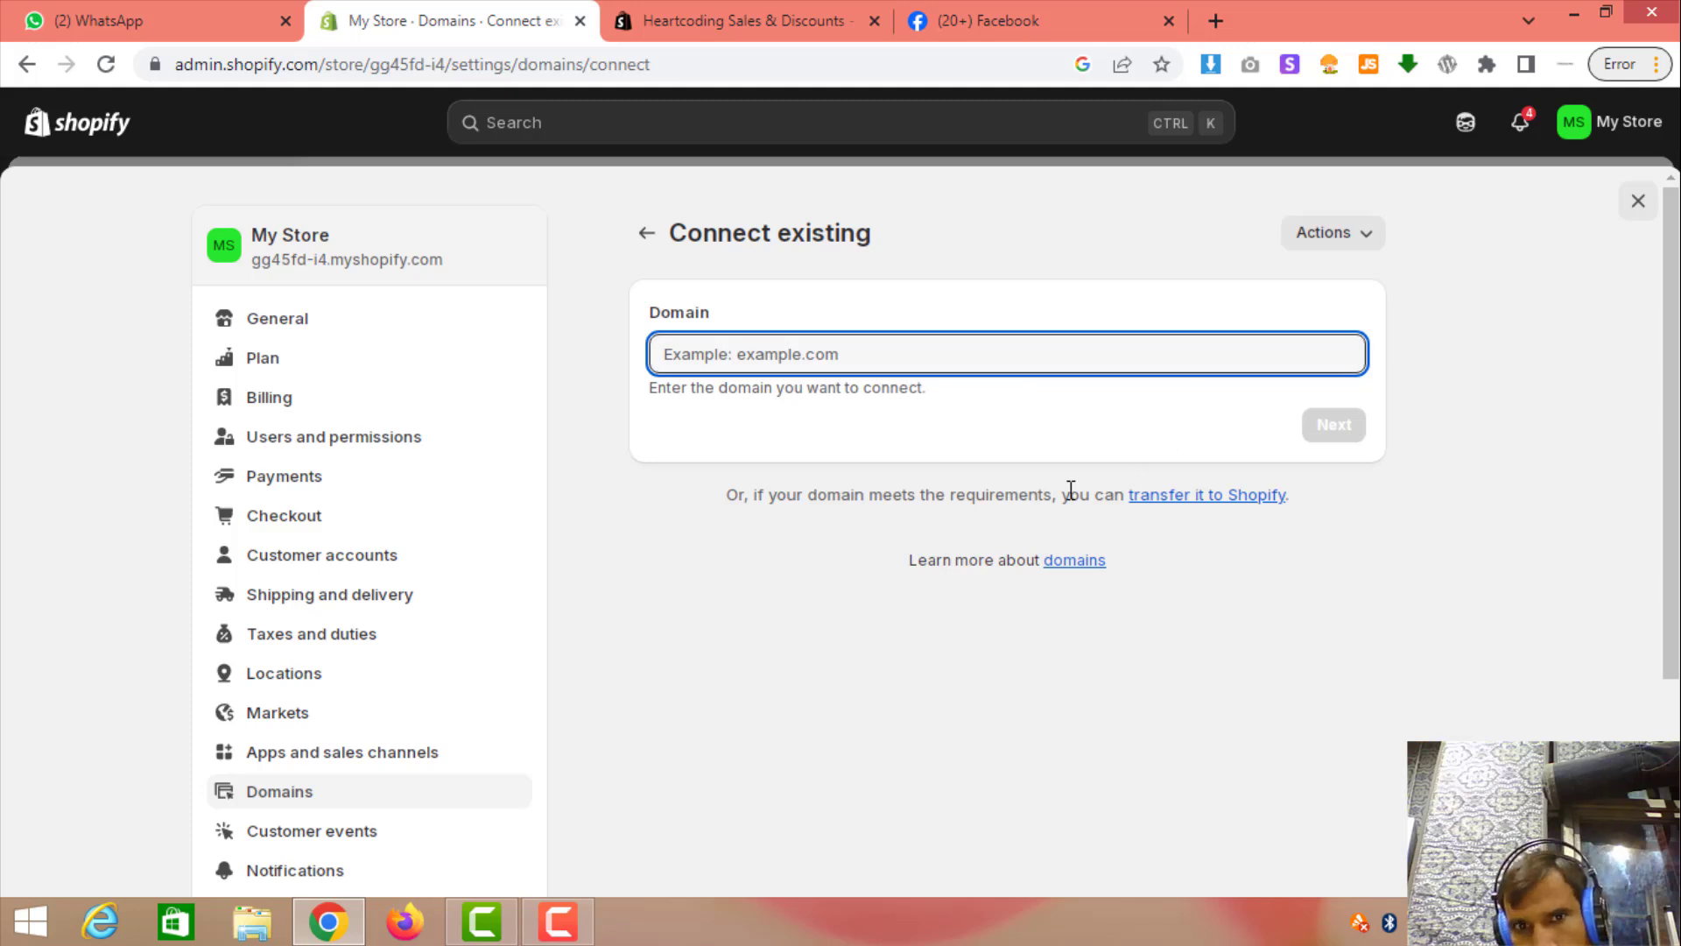
Open the Notifications settings and review the sender email and the customer, staff, fulfillment request and webhook notification options
{"action": "scroll", "coordinate": [747, 583], "scroll_direction": "down", "scroll_amount": 3}
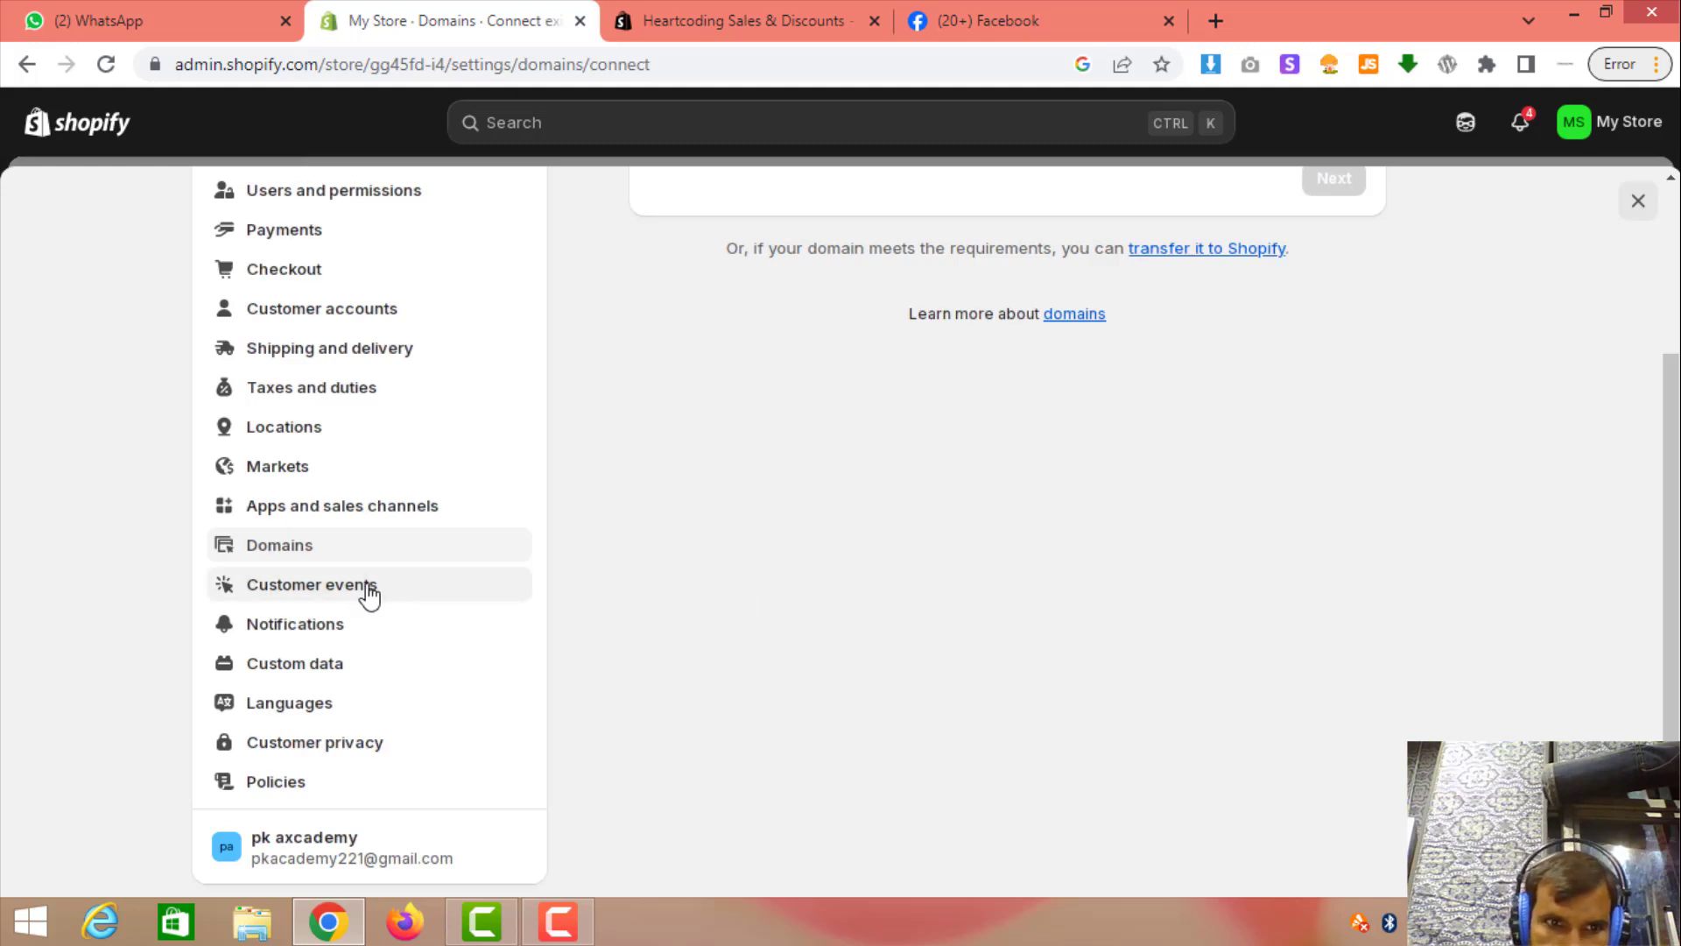
{"action": "left_click", "coordinate": [361, 634]}
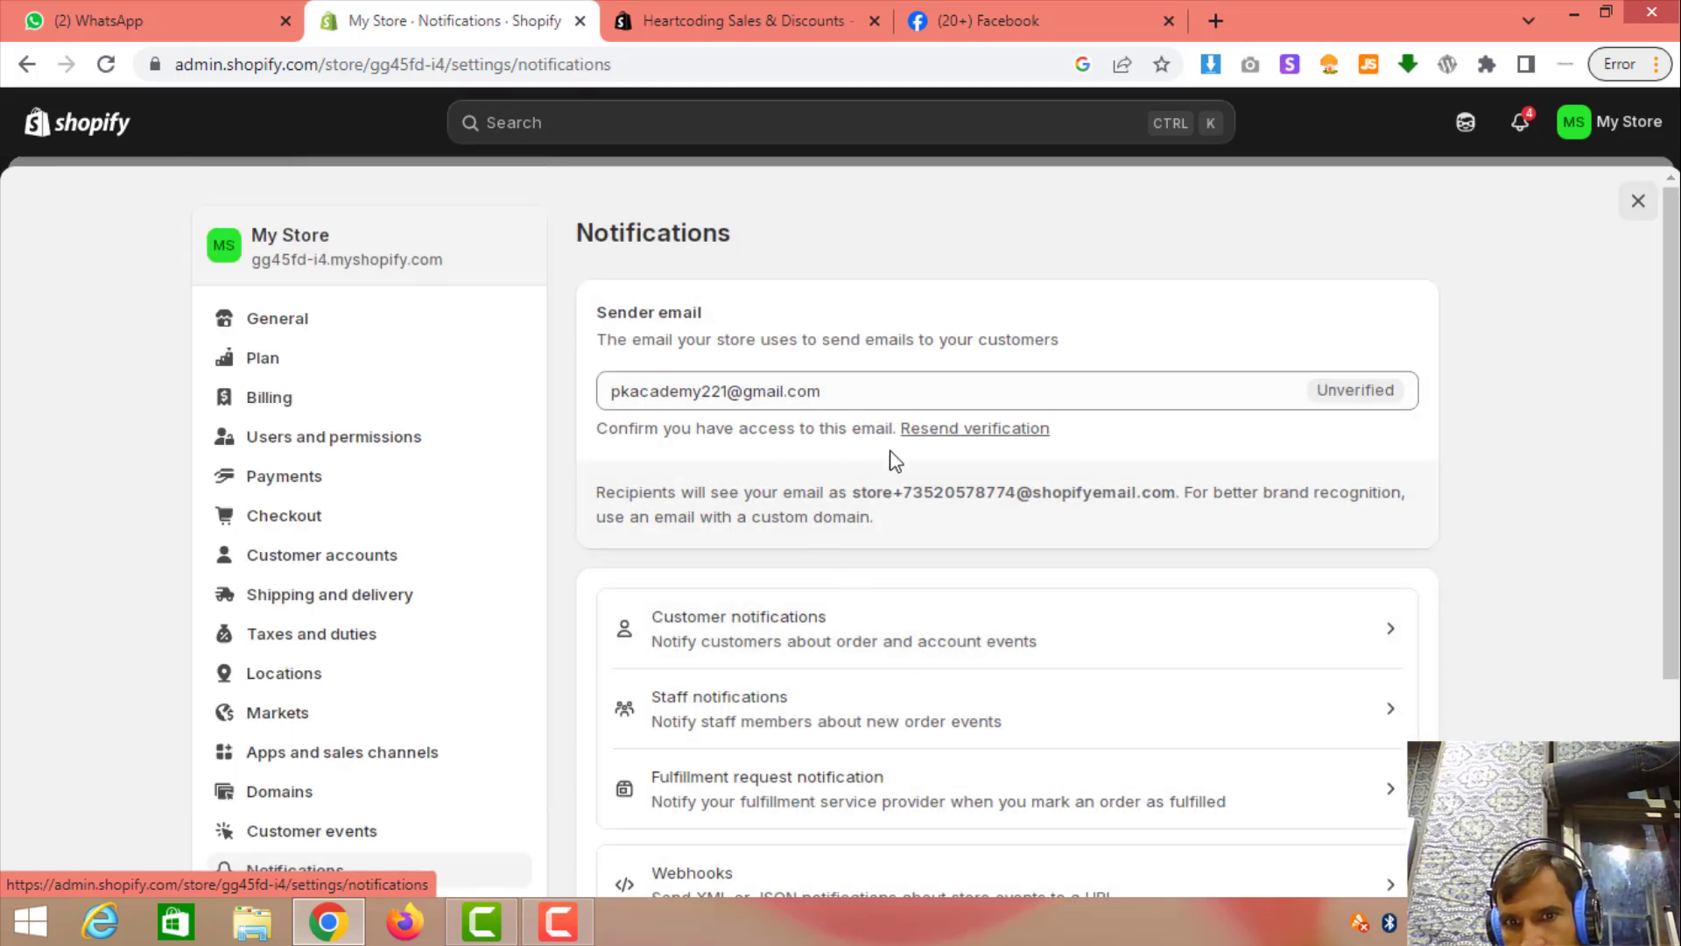
{"action": "scroll", "coordinate": [1193, 488], "scroll_direction": "down", "scroll_amount": 3}
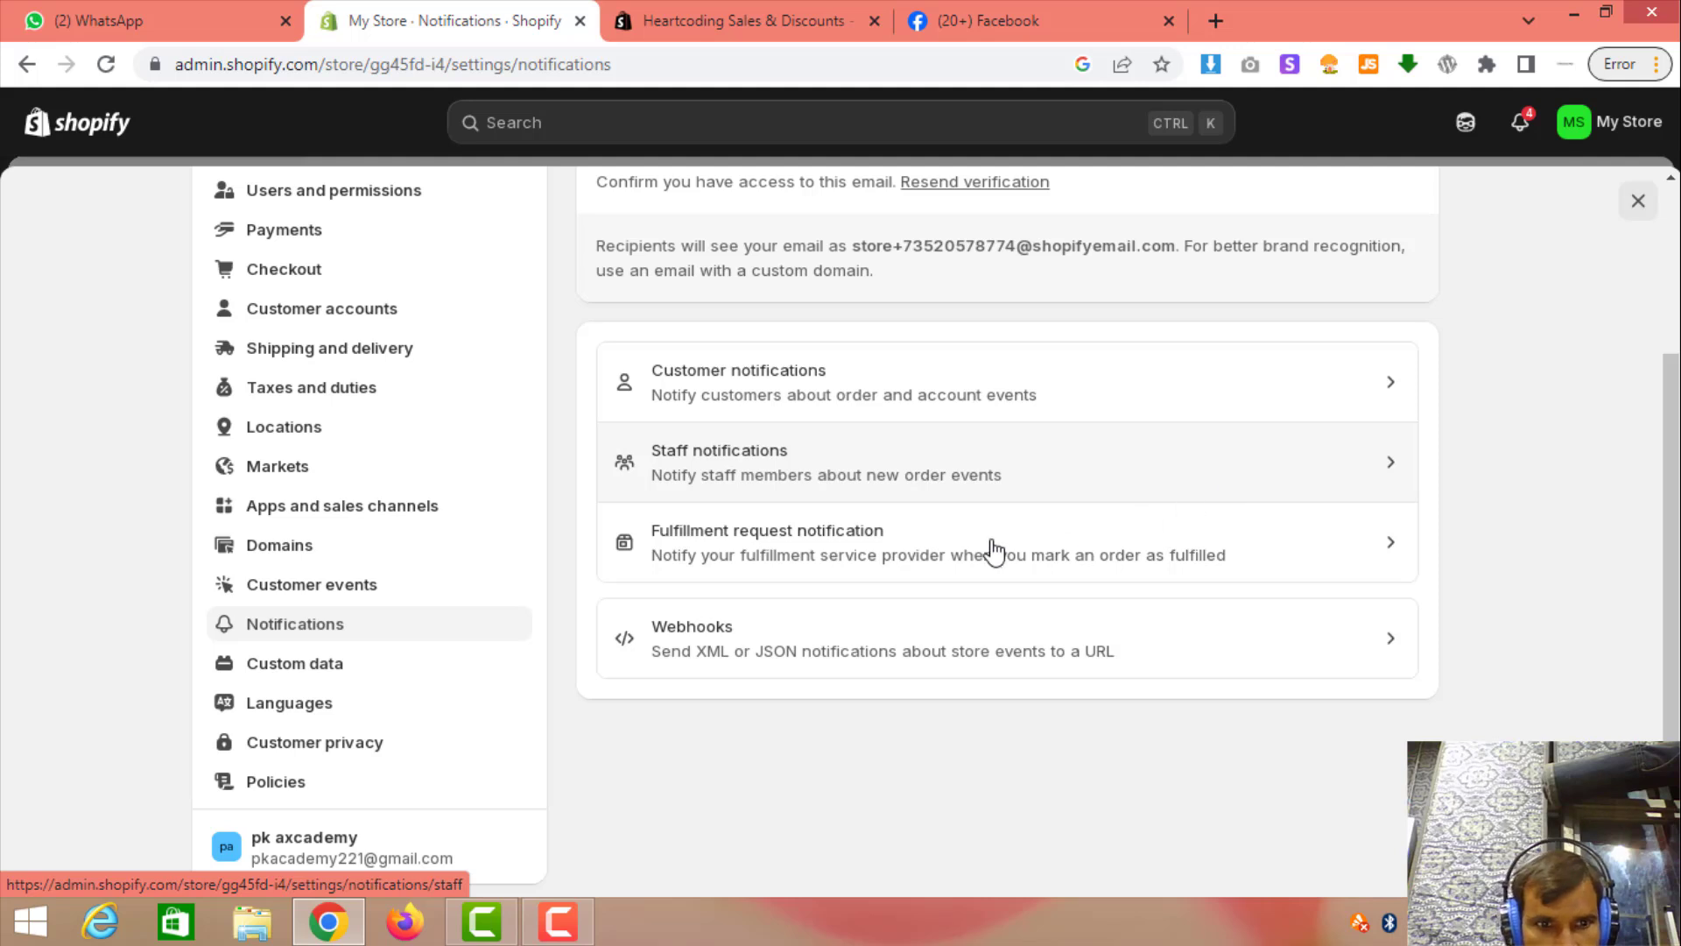
Open the Custom data settings and look through the metafield and metaobject definitions
{"action": "left_click", "coordinate": [340, 674]}
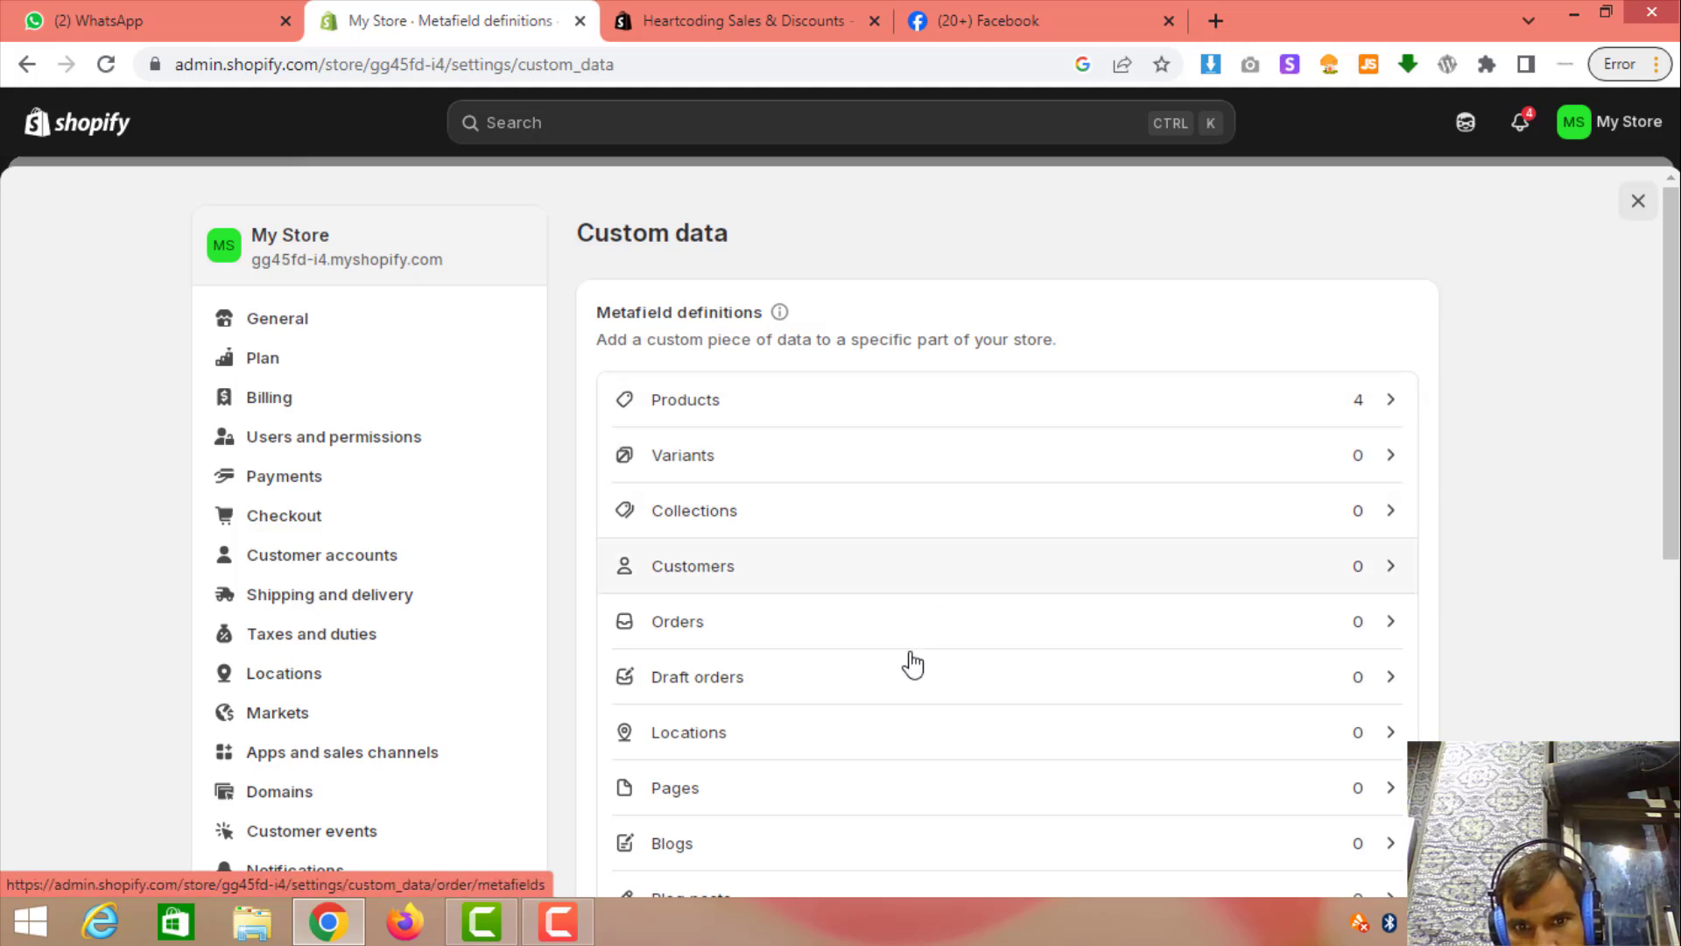
{"action": "scroll", "coordinate": [1449, 674], "scroll_direction": "down", "scroll_amount": 4}
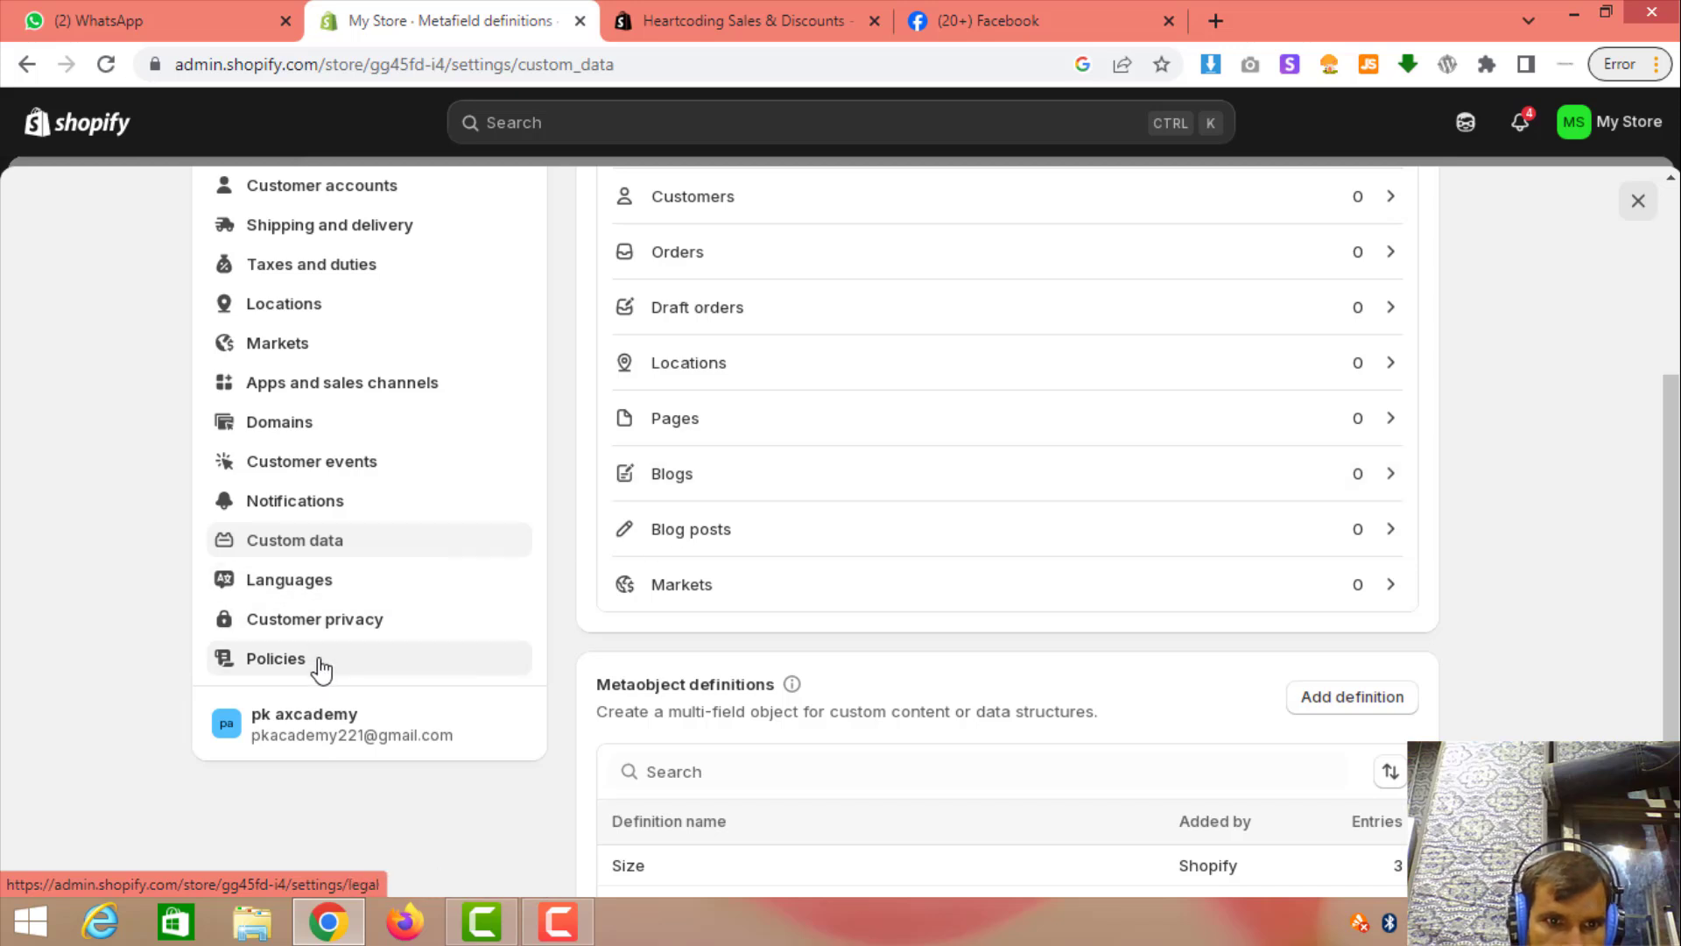
{"action": "scroll", "coordinate": [322, 668], "scroll_direction": "up", "scroll_amount": 4}
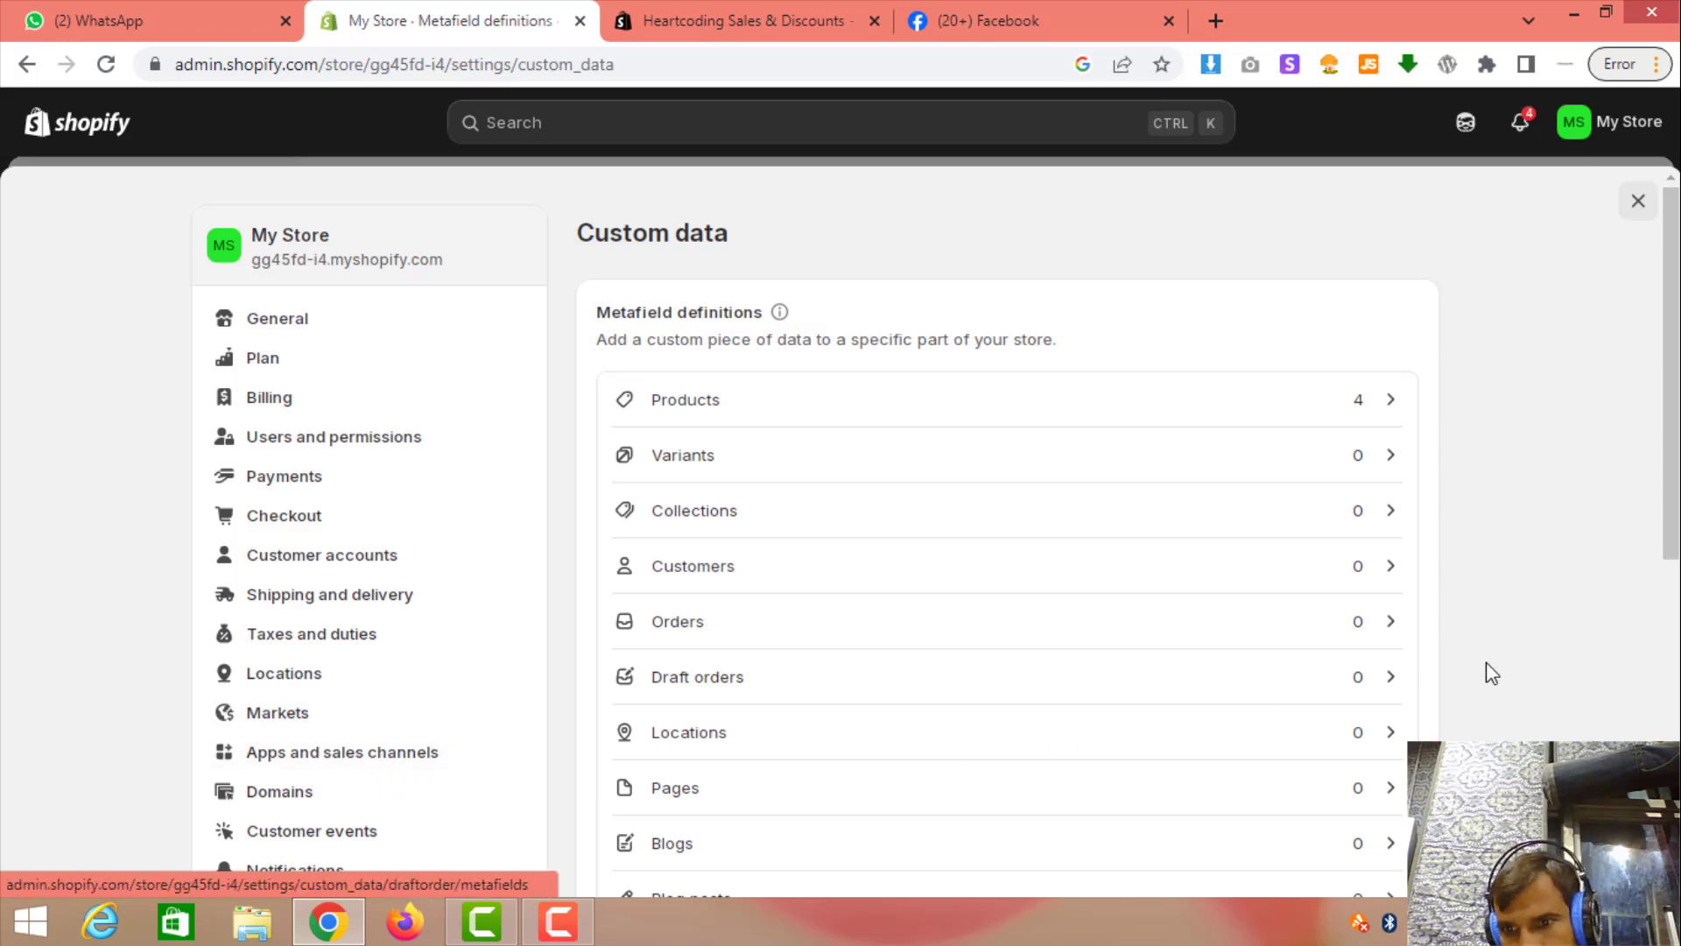
{"action": "scroll", "coordinate": [1537, 658], "scroll_direction": "down", "scroll_amount": 4}
{"action": "scroll", "coordinate": [1537, 659], "scroll_direction": "down", "scroll_amount": 3}
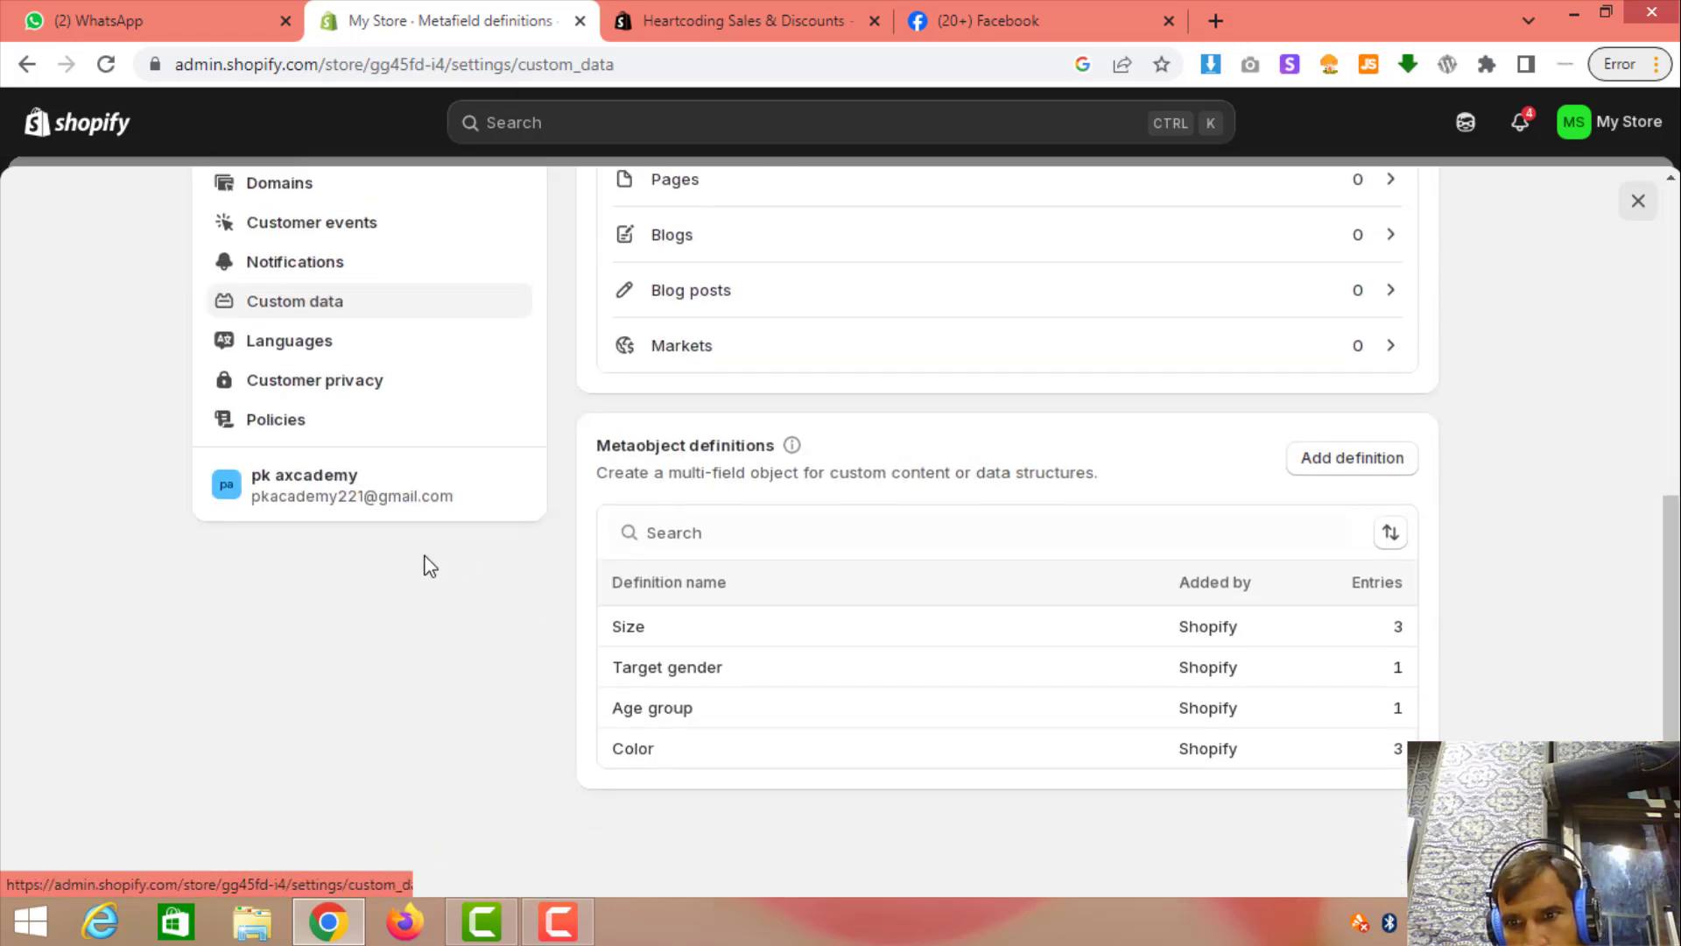
{"action": "scroll", "coordinate": [426, 565], "scroll_direction": "up", "scroll_amount": 7}
Close the store settings and view the Orders, Products and Content metaobjects pages of the admin
{"action": "left_click", "coordinate": [1638, 204]}
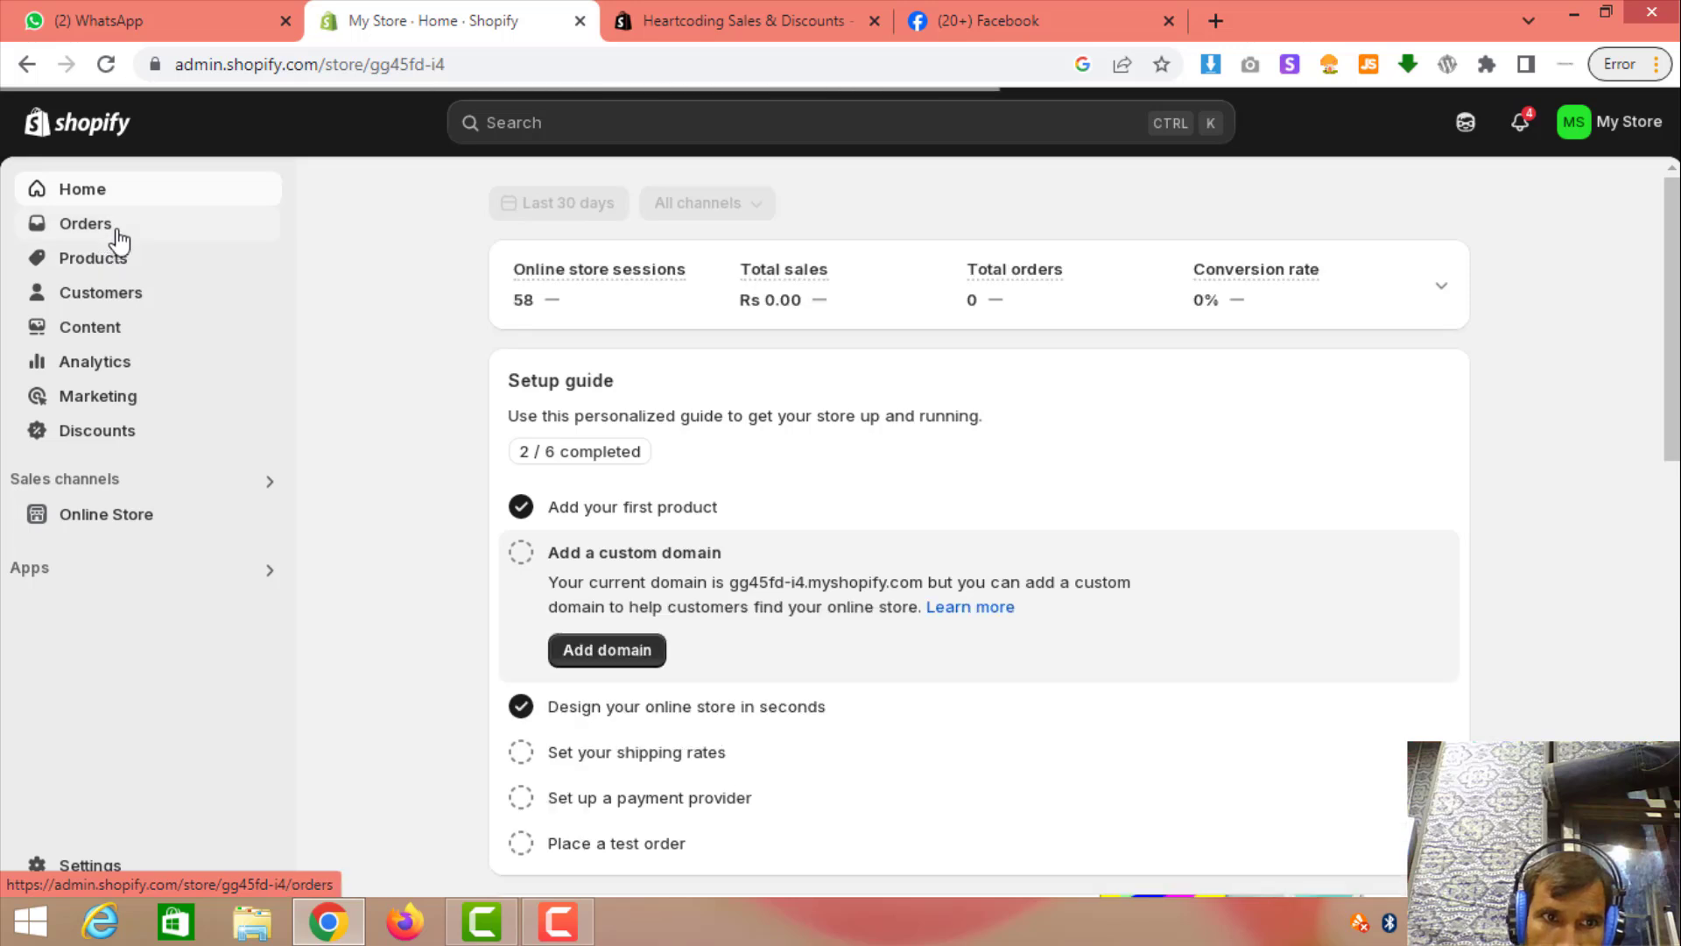
{"action": "left_click", "coordinate": [127, 230]}
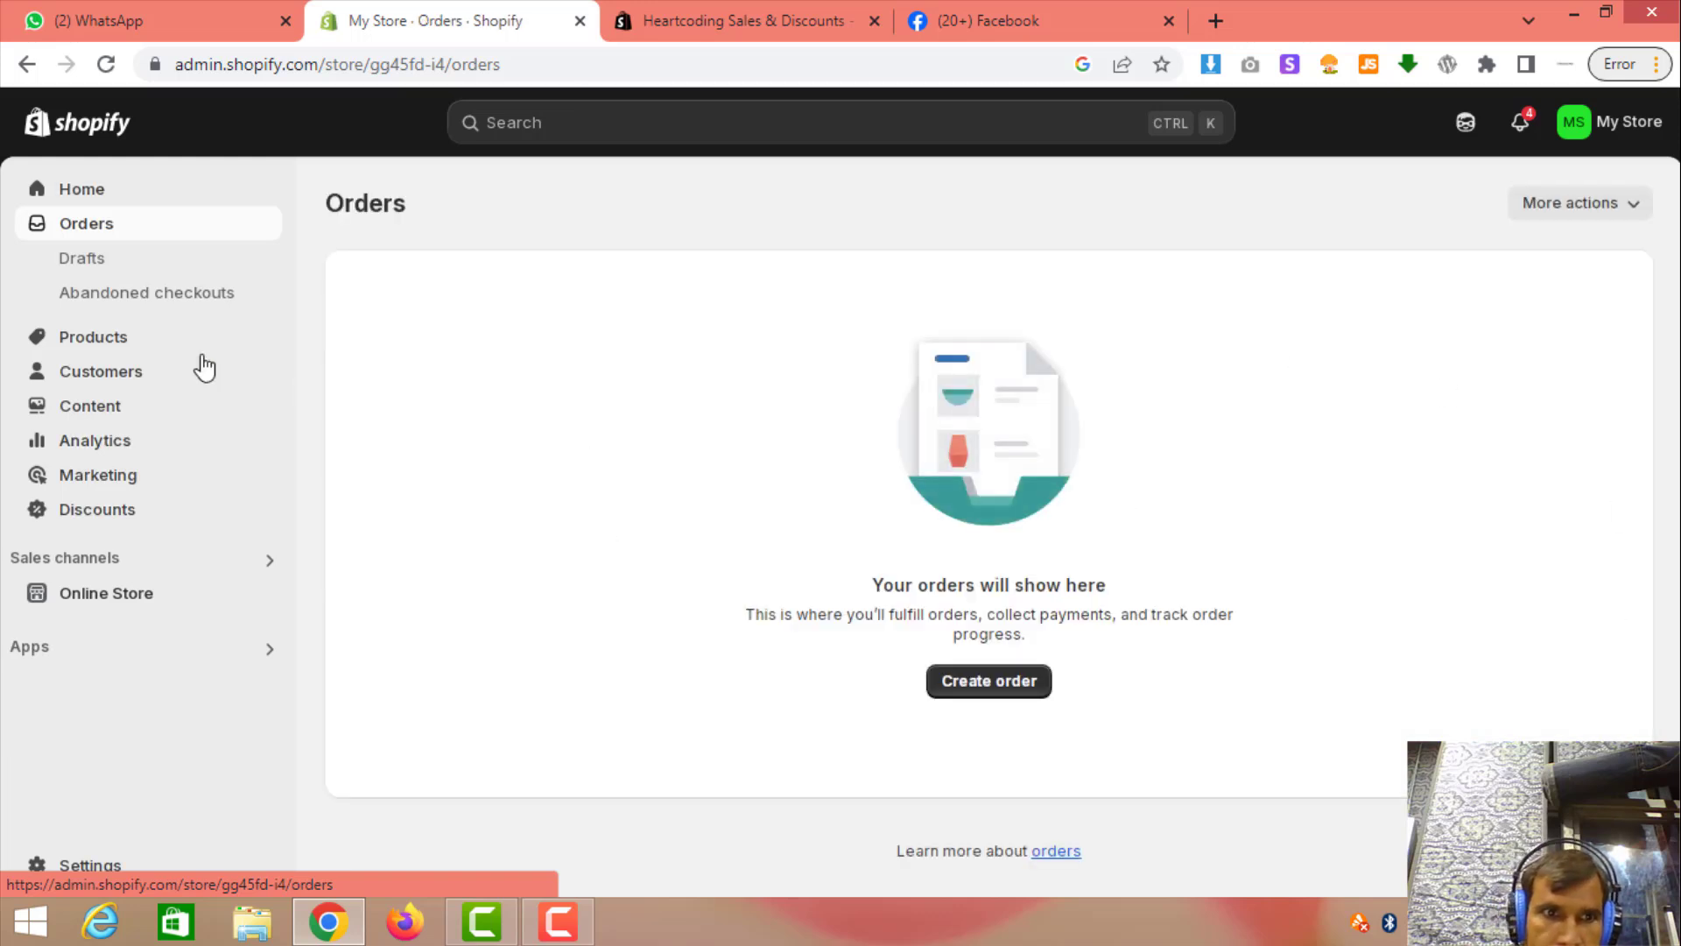
{"action": "left_click", "coordinate": [123, 346]}
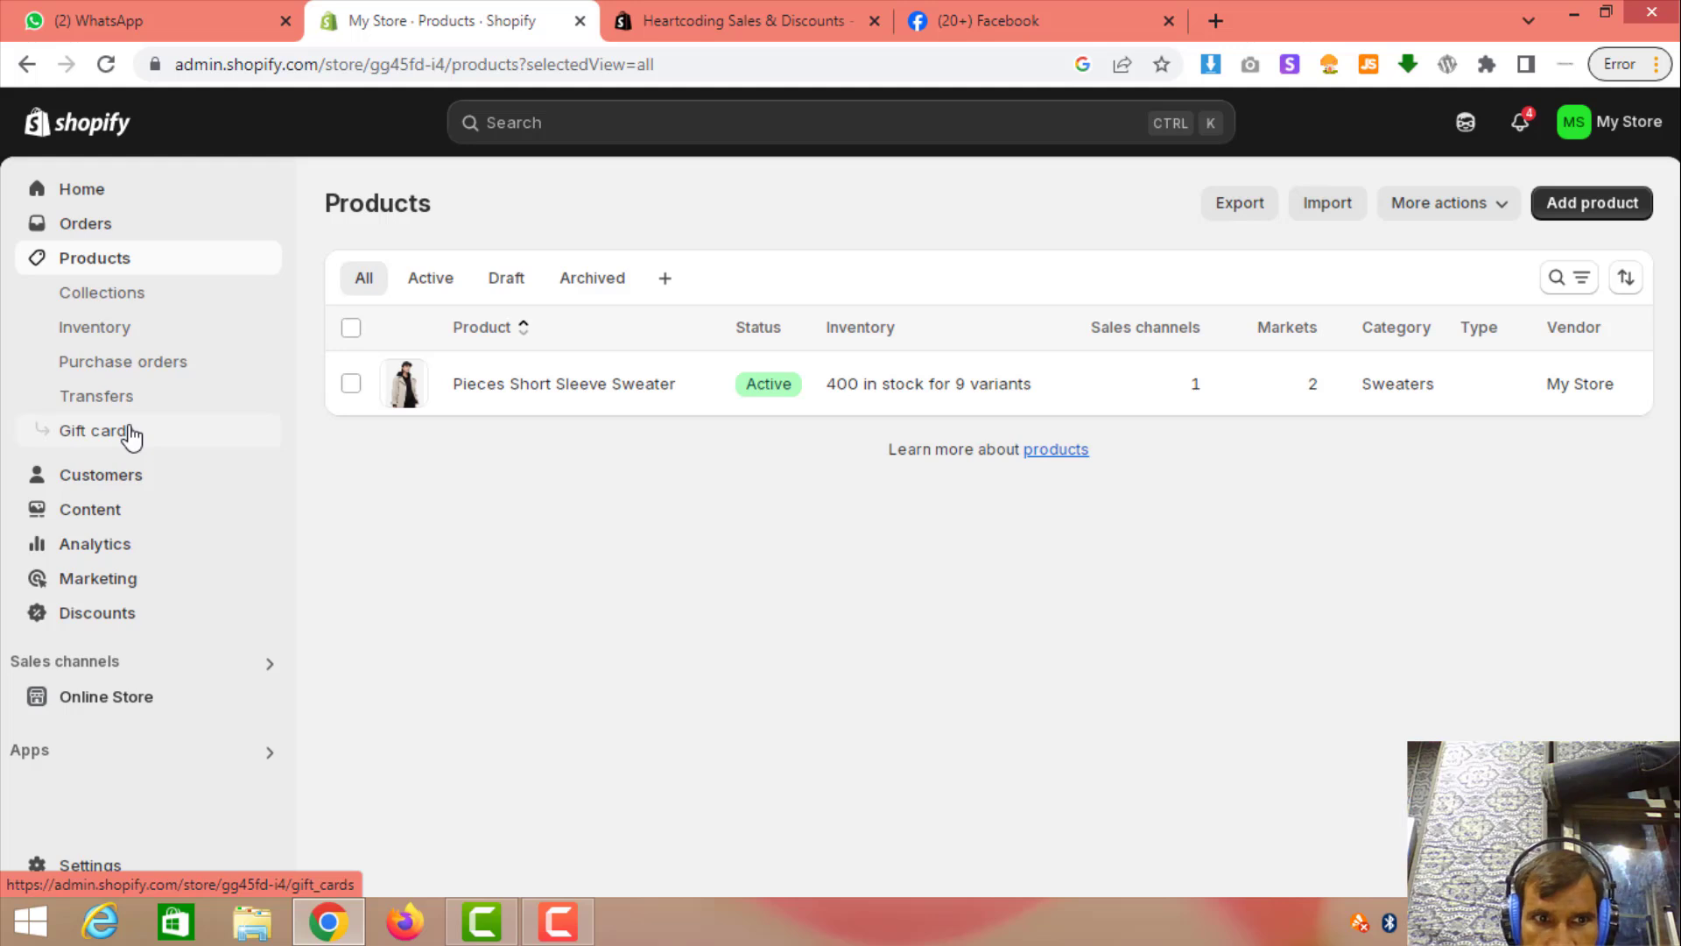
{"action": "left_click", "coordinate": [117, 517]}
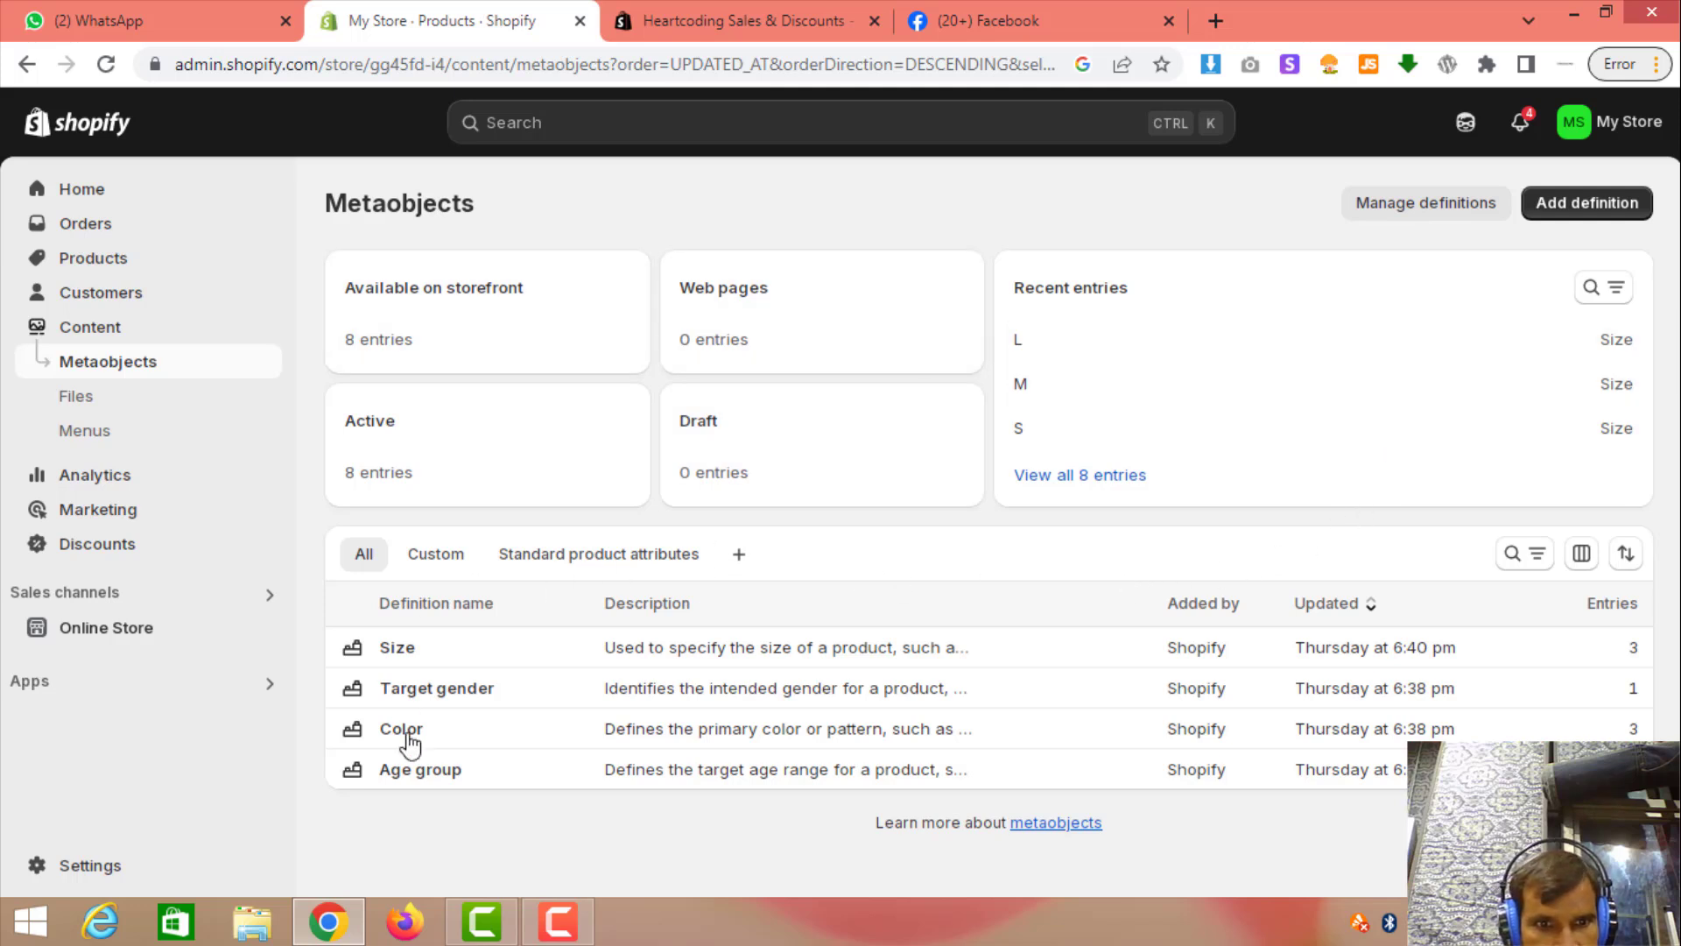
Open the Analytics dashboard and examine its sales, sessions, conversion rate, orders and top selling products reports
{"action": "left_click", "coordinate": [130, 478]}
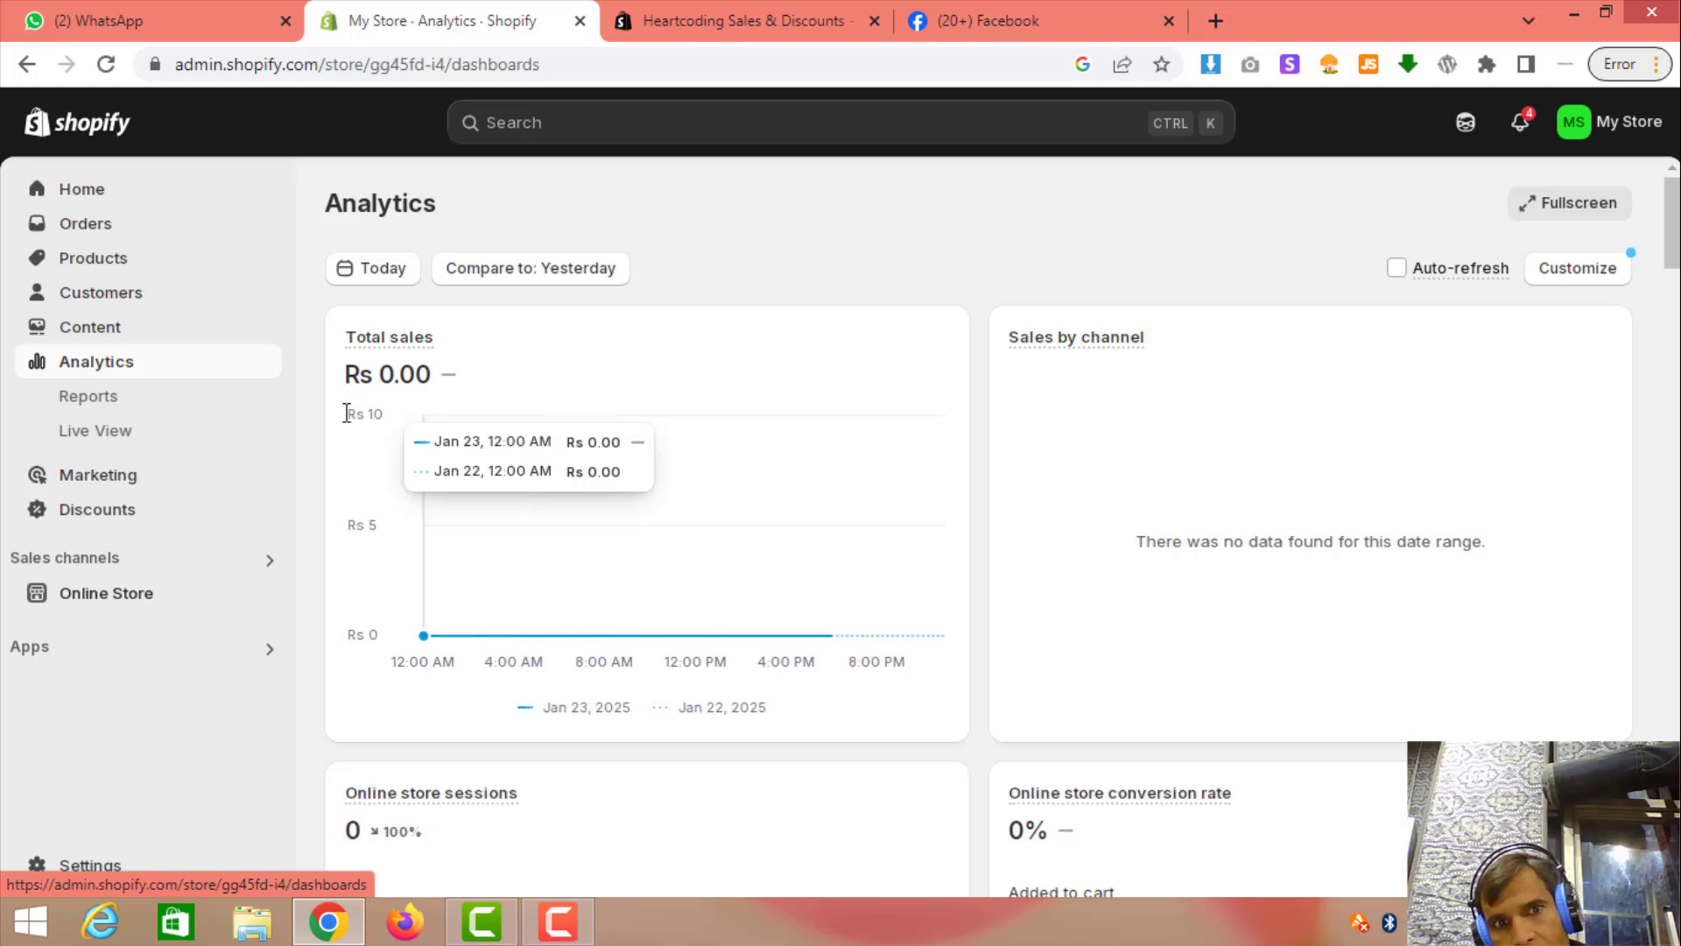
{"action": "scroll", "coordinate": [1562, 446], "scroll_direction": "down", "scroll_amount": 3}
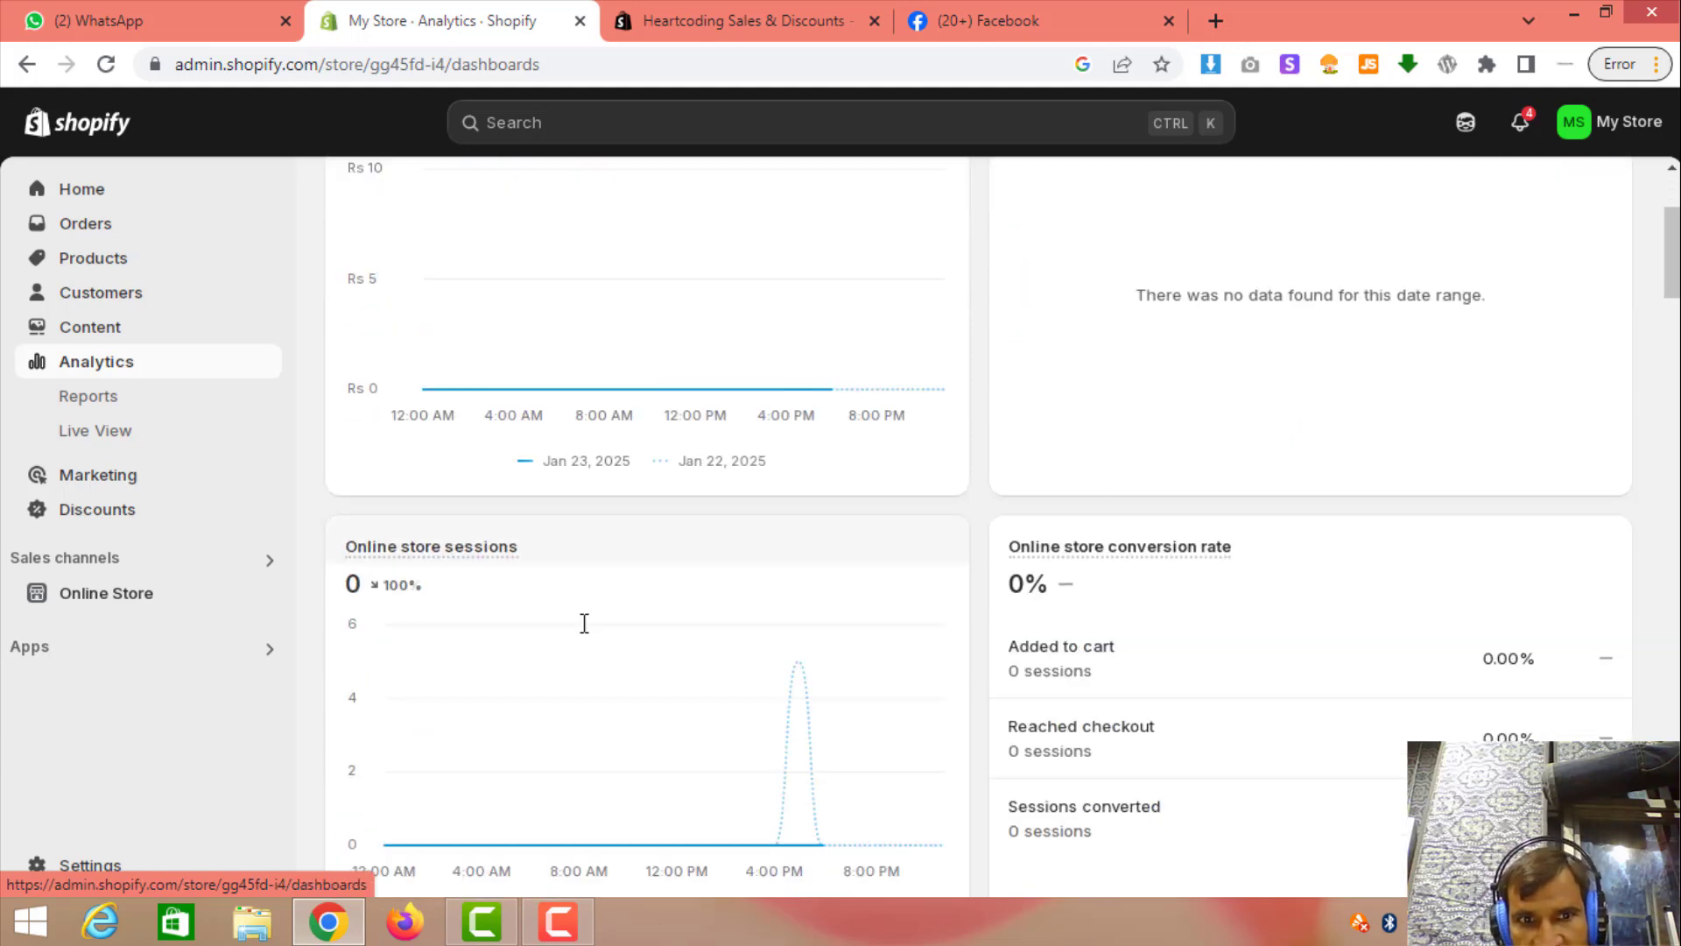
{"action": "scroll", "coordinate": [1357, 604], "scroll_direction": "down", "scroll_amount": 4}
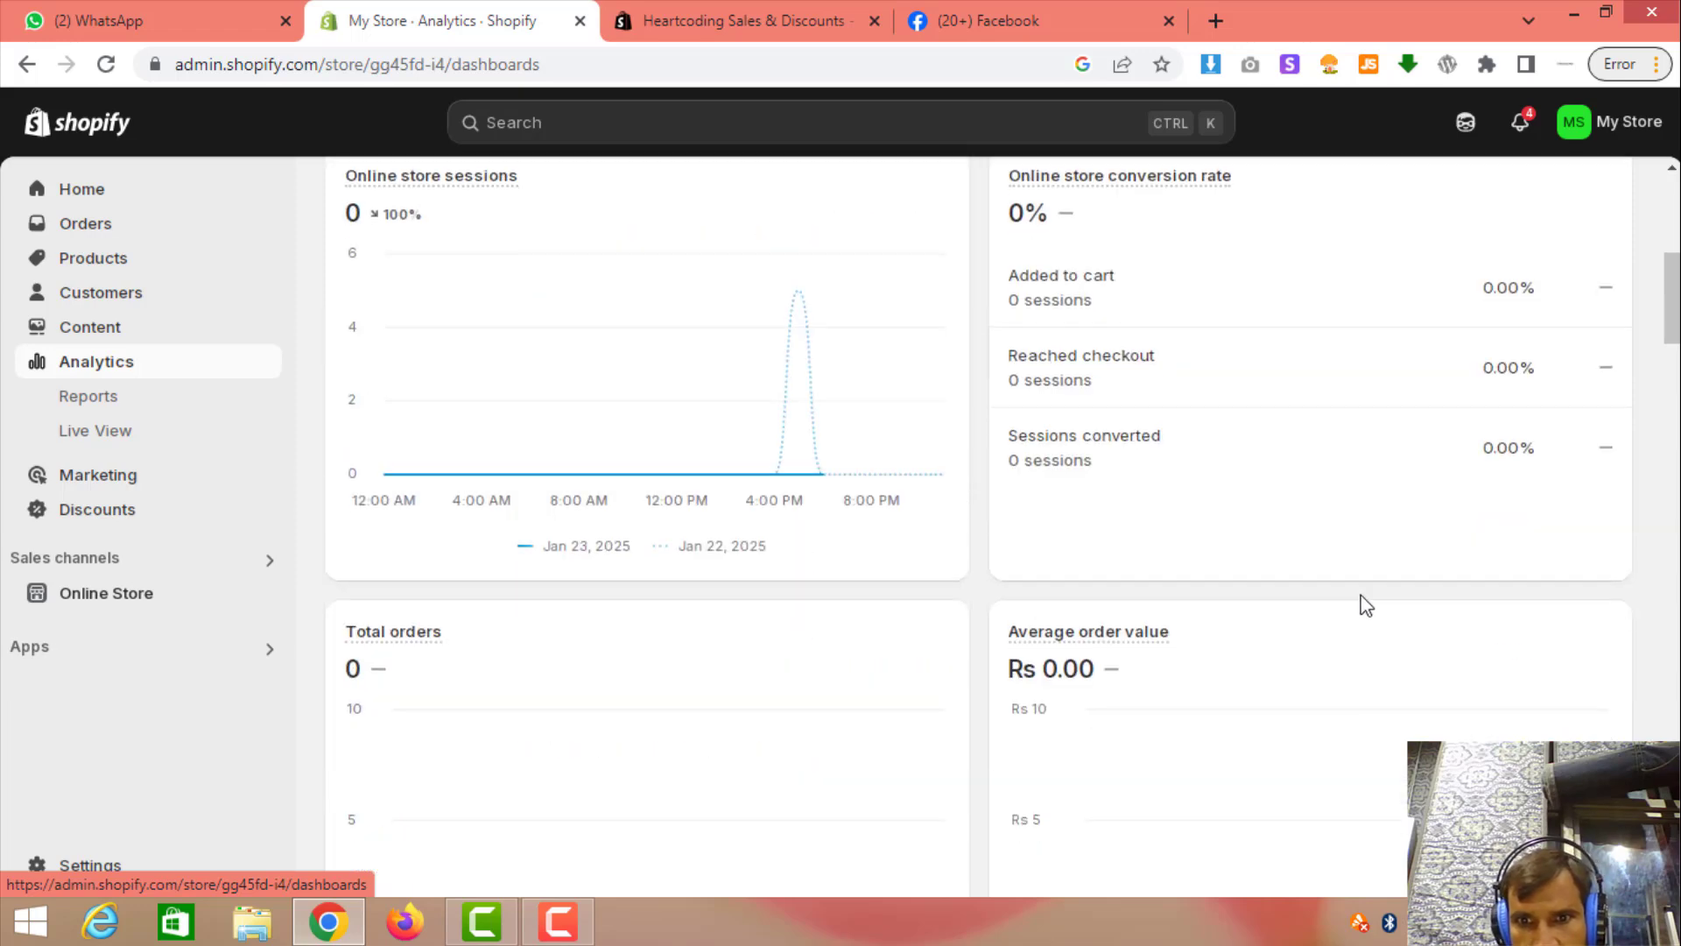
{"action": "scroll", "coordinate": [1313, 613], "scroll_direction": "down", "scroll_amount": 3}
{"action": "scroll", "coordinate": [514, 517], "scroll_direction": "down", "scroll_amount": 4}
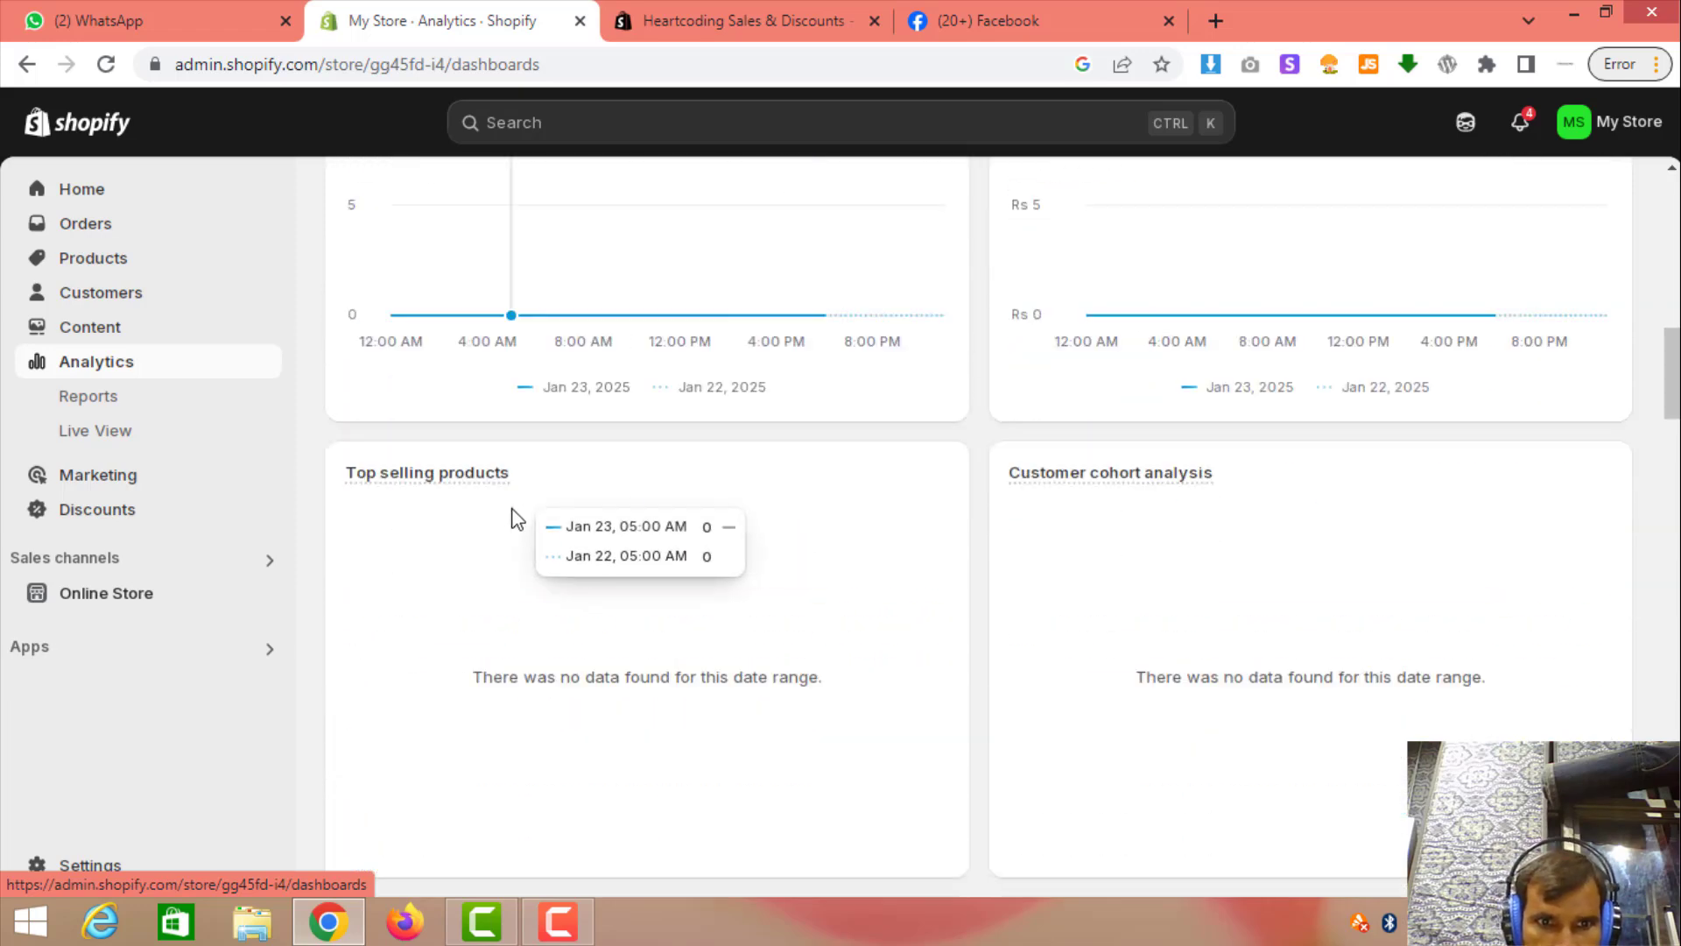
{"action": "scroll", "coordinate": [523, 526], "scroll_direction": "down", "scroll_amount": 5}
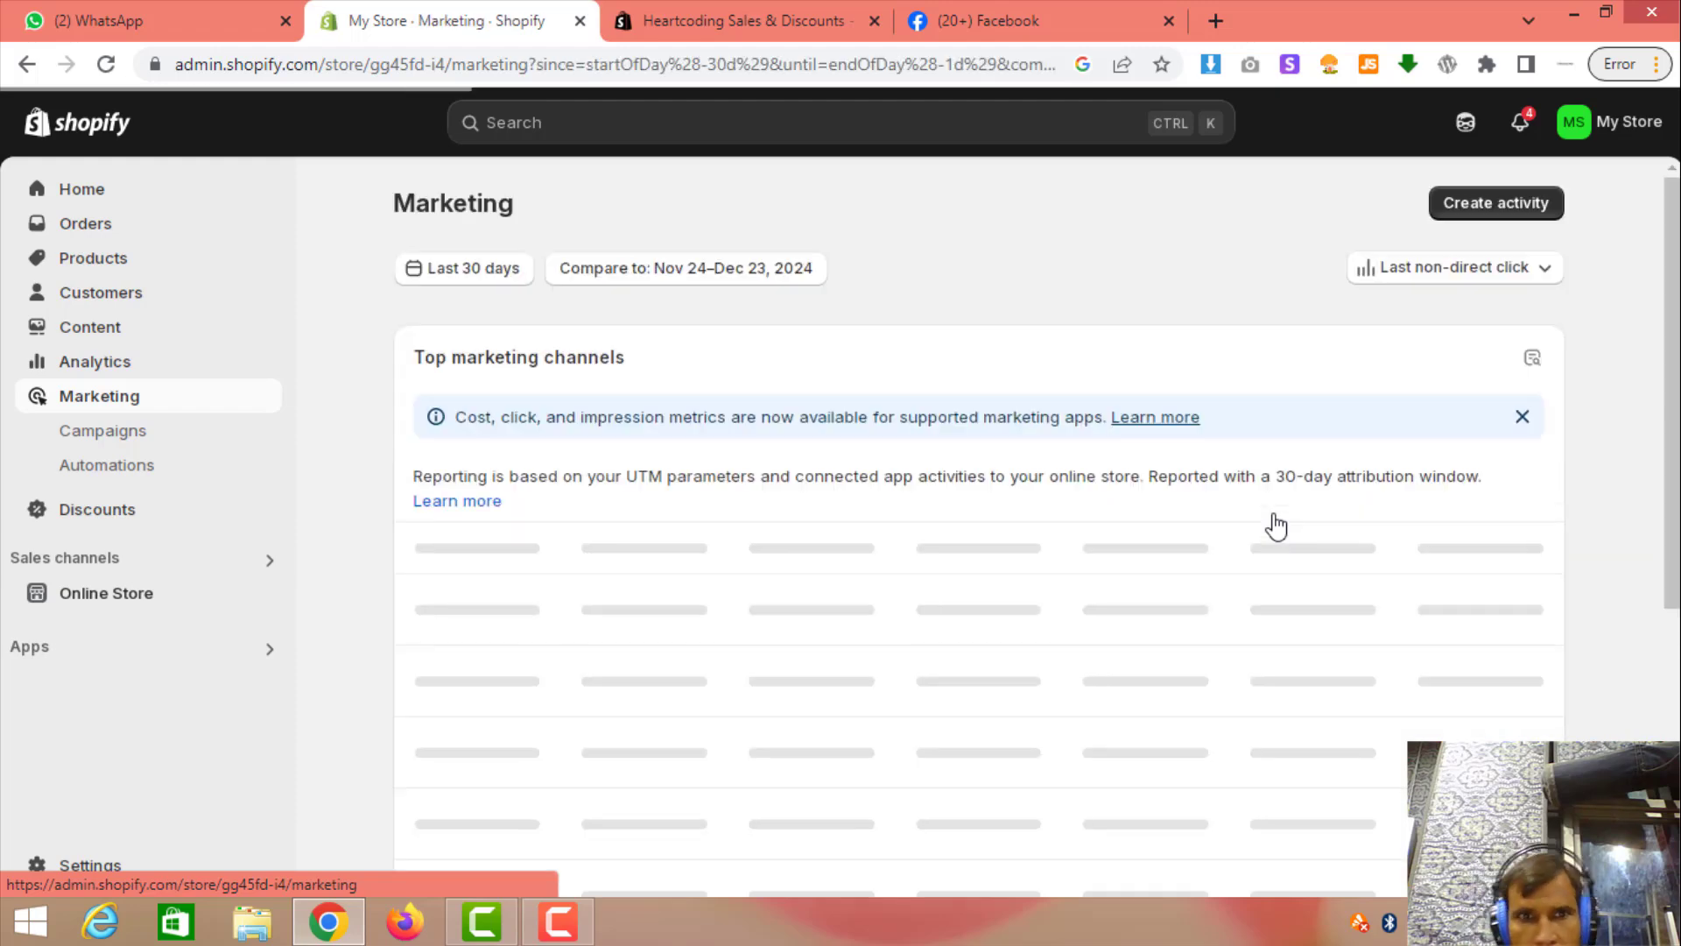
Review the marketing channels, installed app activities and suggested apps on the Marketing page, and open the Discounts page
{"action": "scroll", "coordinate": [1288, 522], "scroll_direction": "down", "scroll_amount": 3}
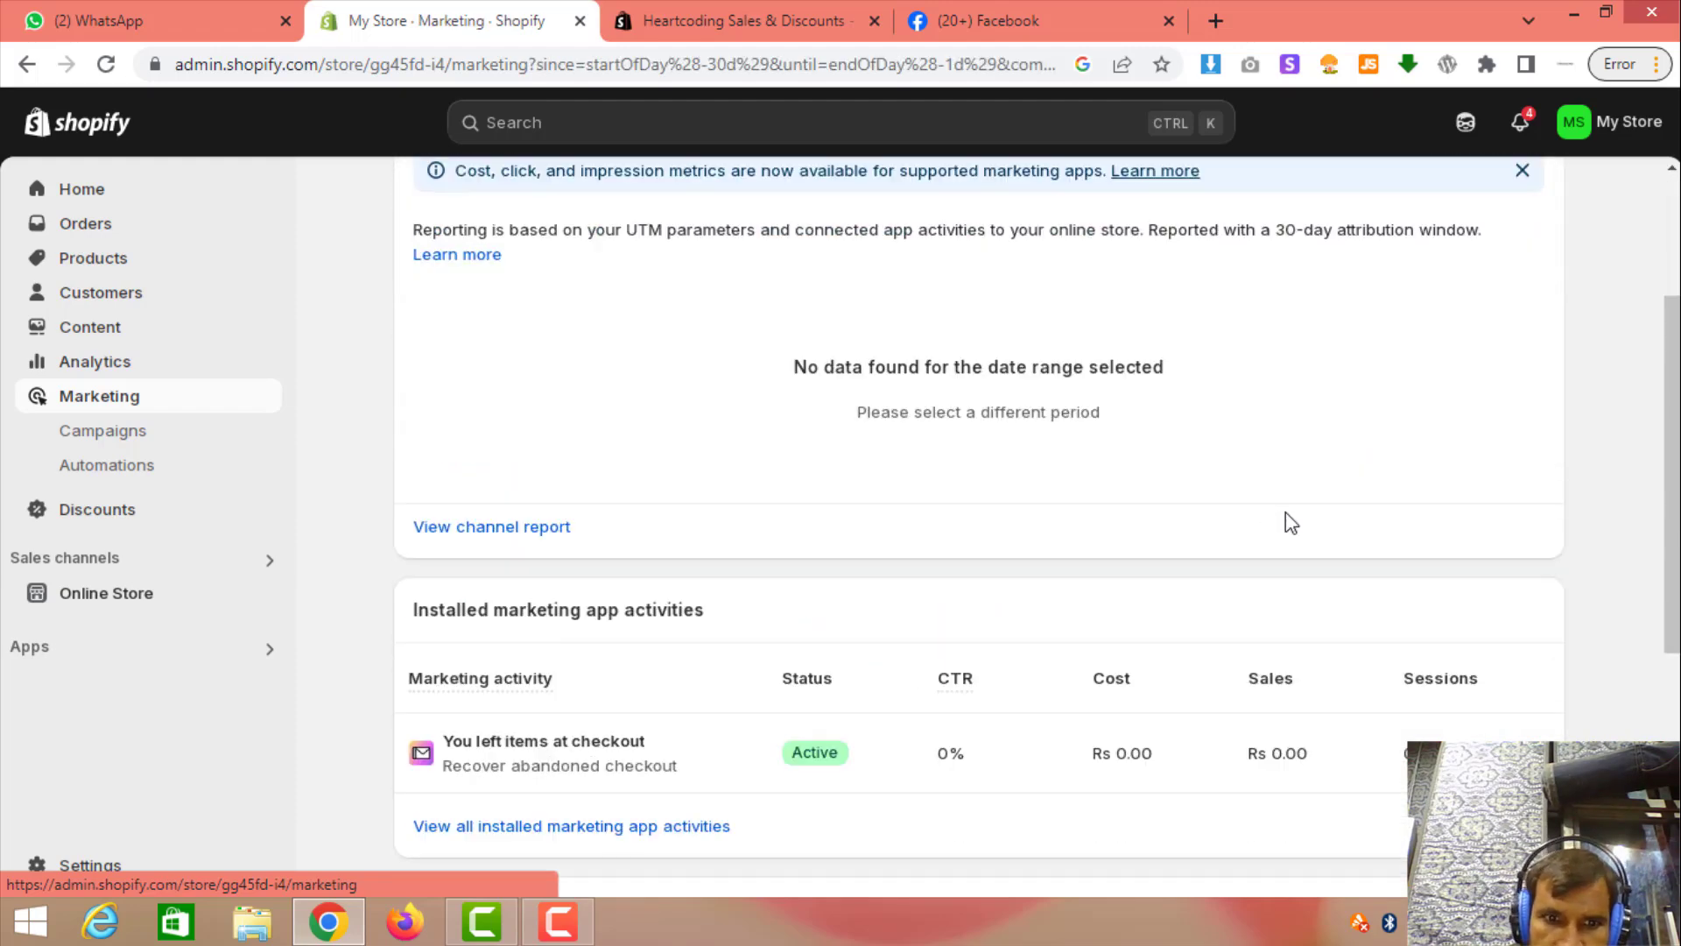
{"action": "scroll", "coordinate": [1307, 521], "scroll_direction": "down", "scroll_amount": 4}
{"action": "scroll", "coordinate": [1309, 520], "scroll_direction": "down", "scroll_amount": 2}
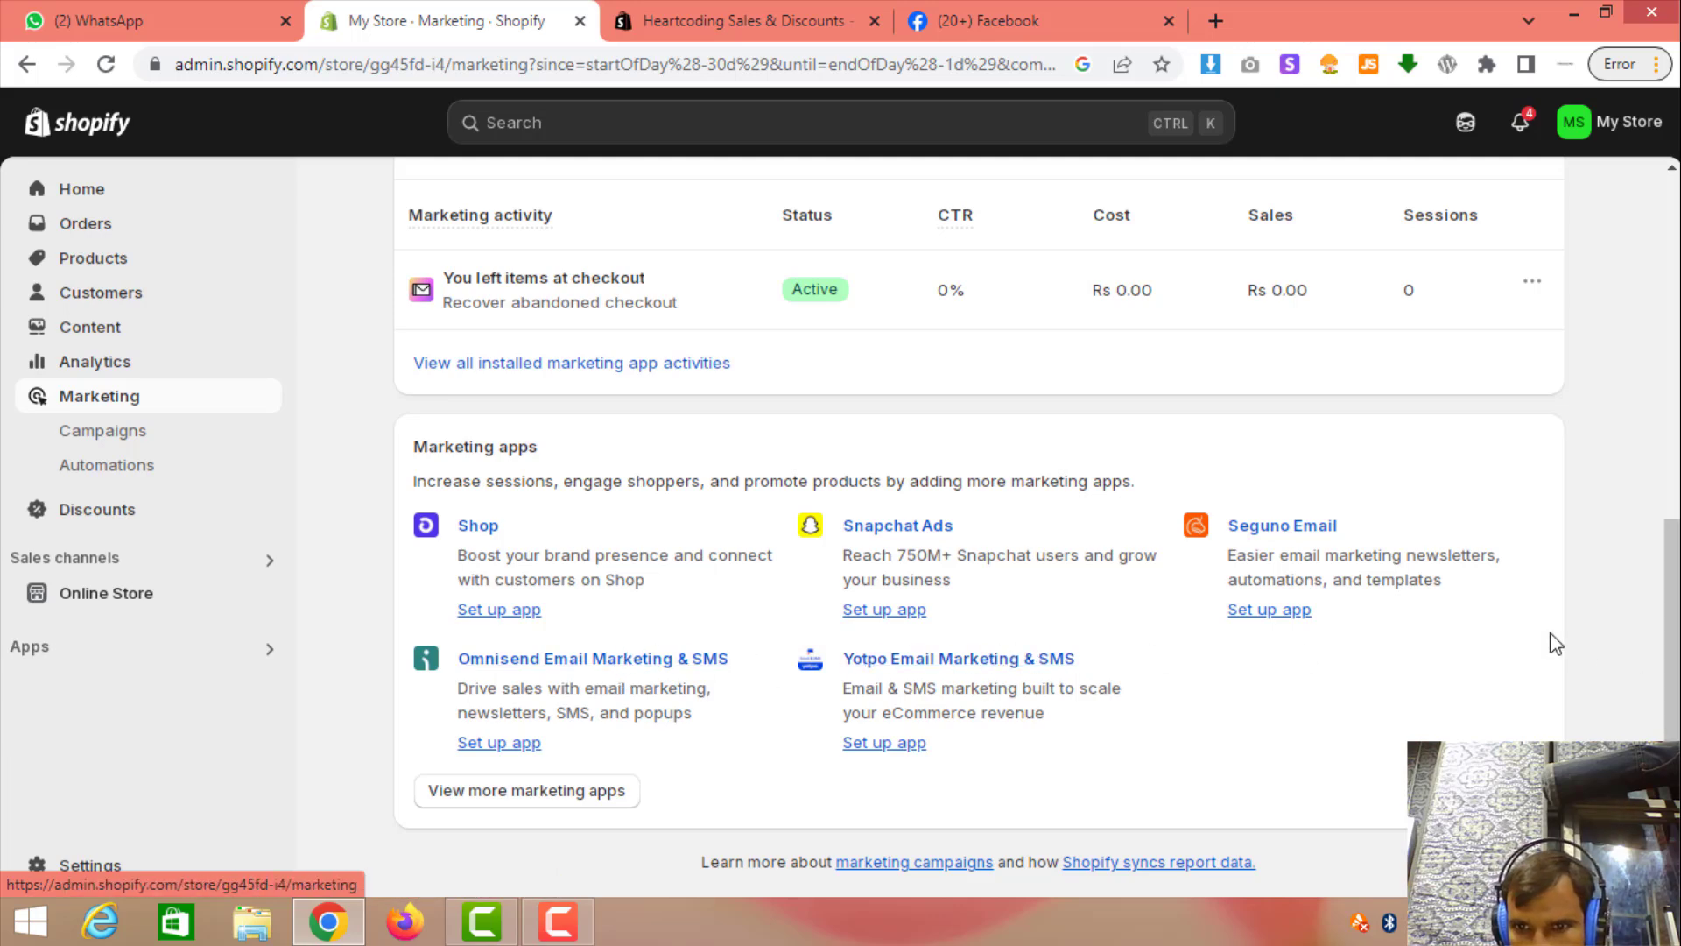
{"action": "scroll", "coordinate": [1265, 545], "scroll_direction": "up", "scroll_amount": 5}
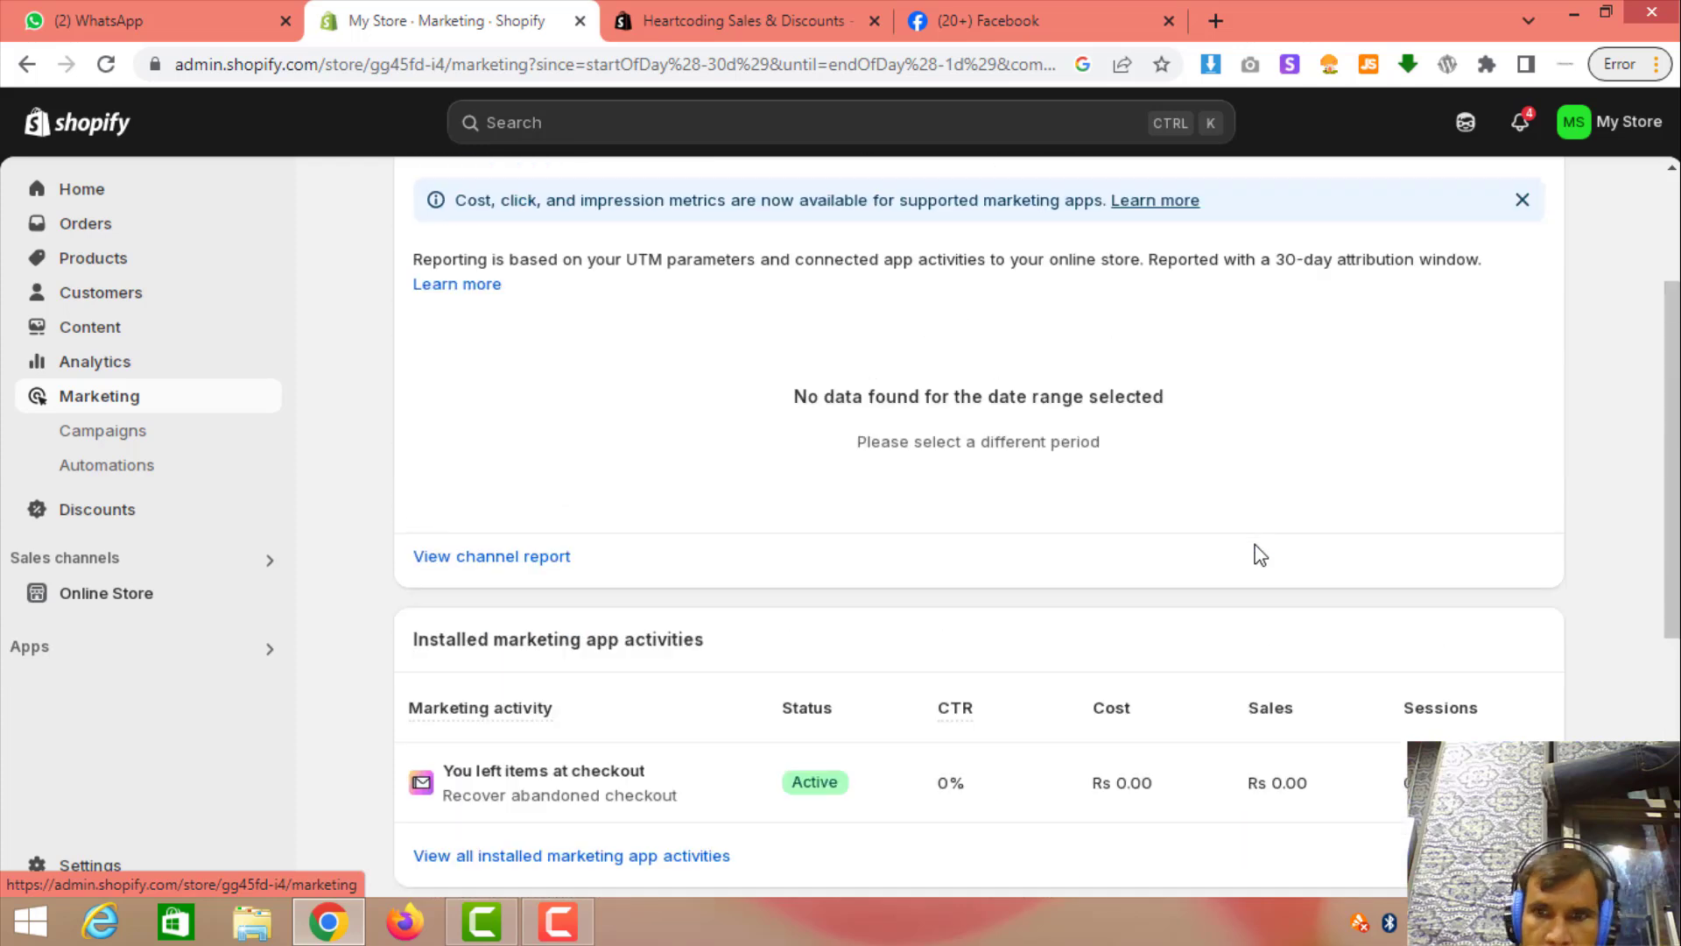
{"action": "scroll", "coordinate": [1260, 554], "scroll_direction": "up", "scroll_amount": 3}
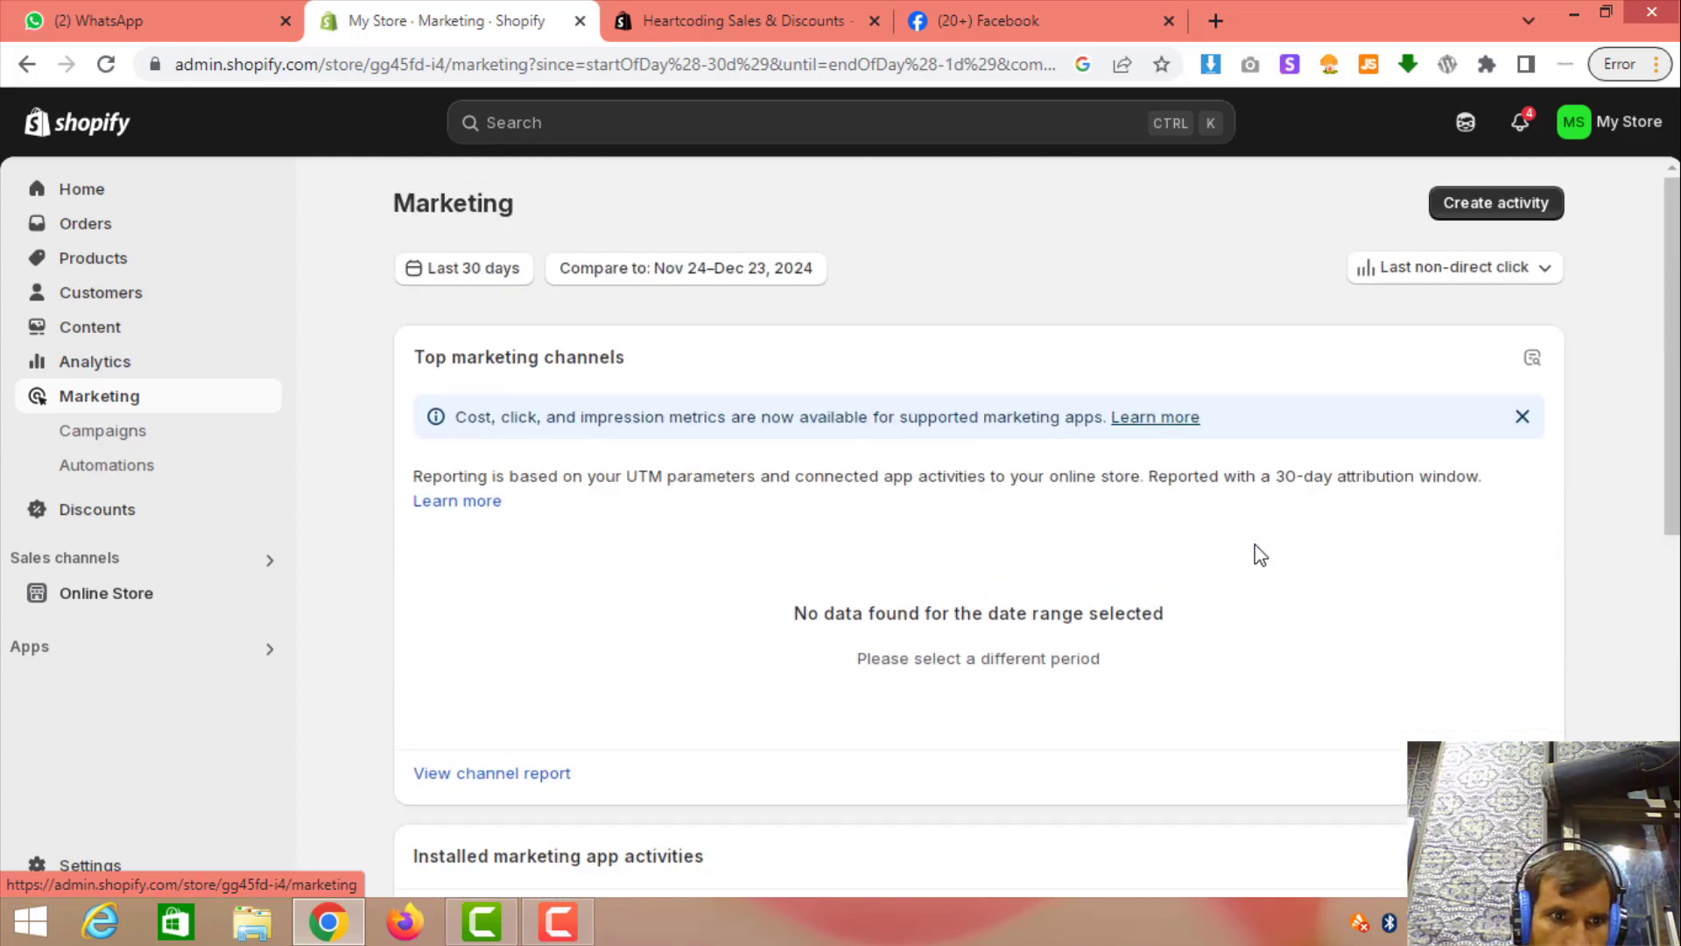
{"action": "left_click", "coordinate": [195, 515]}
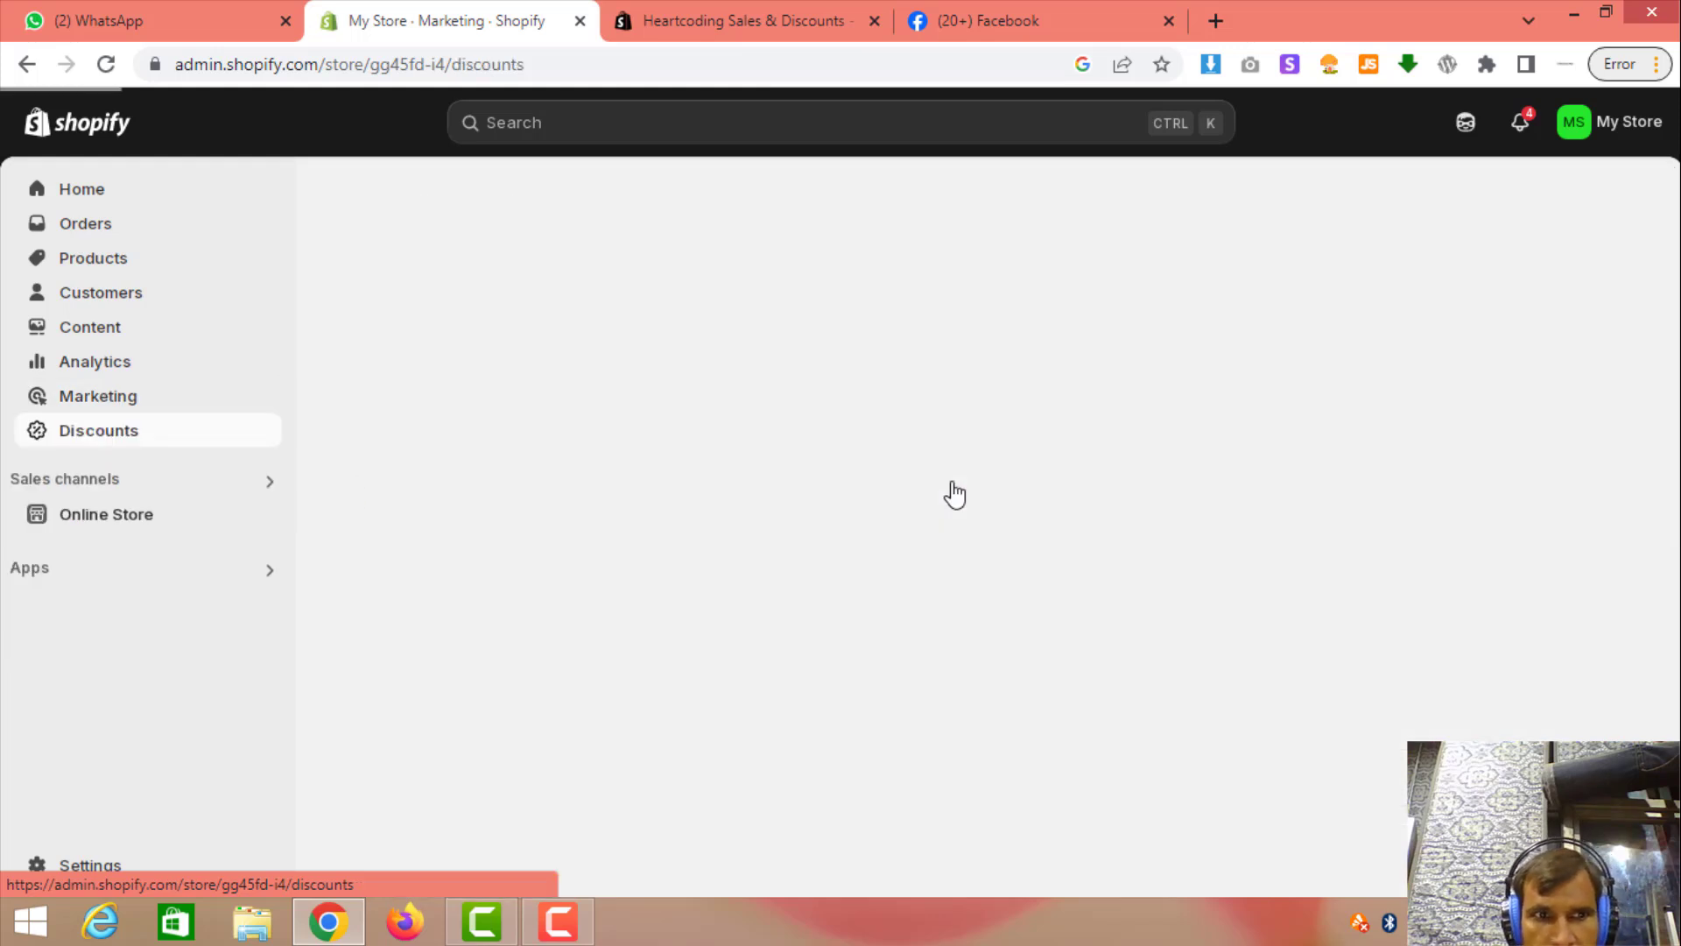